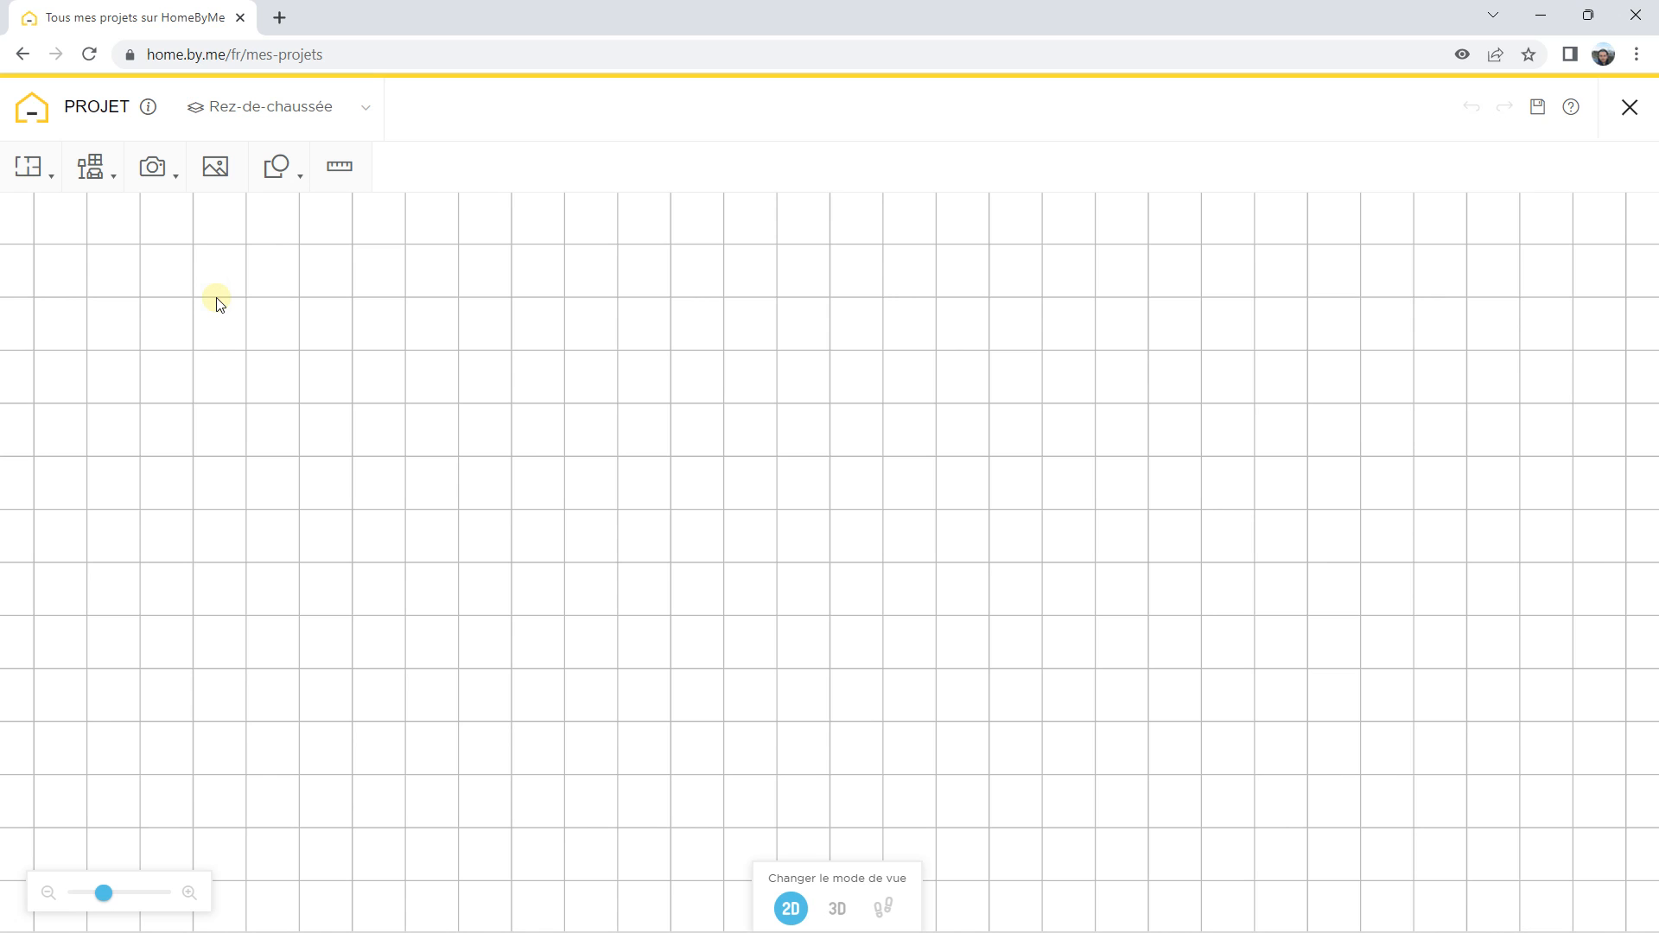
Step: Draw a straight horizontal wall 1200 cm long on the empty plan and validate it
mouse_move(10, 180)
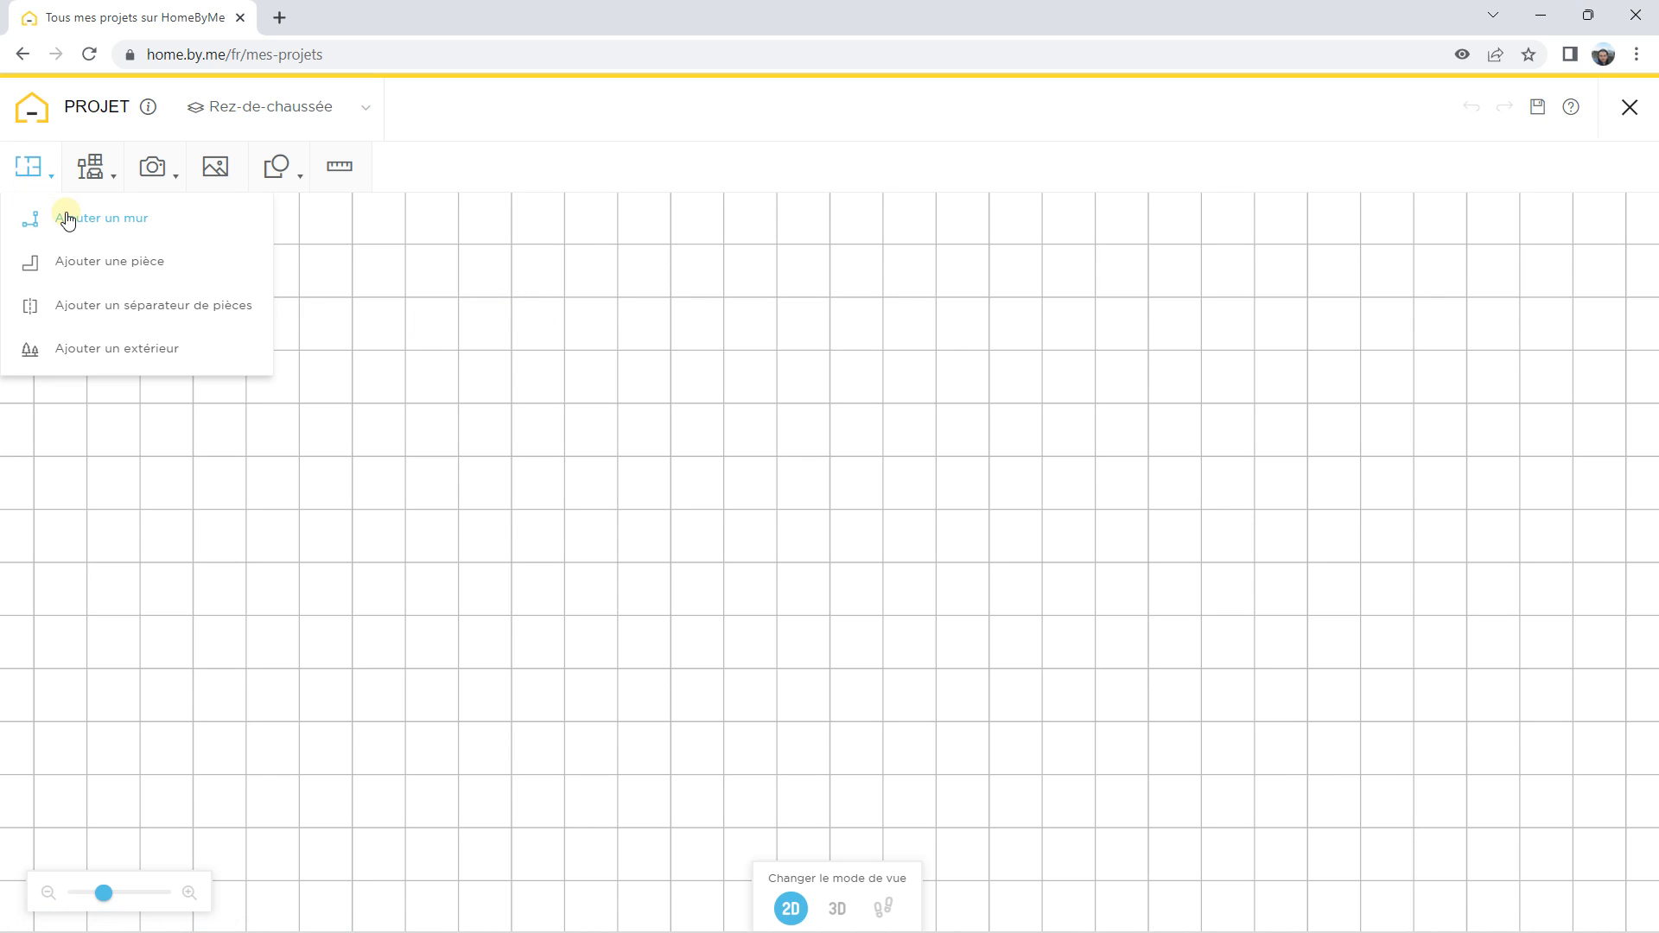
click(67, 221)
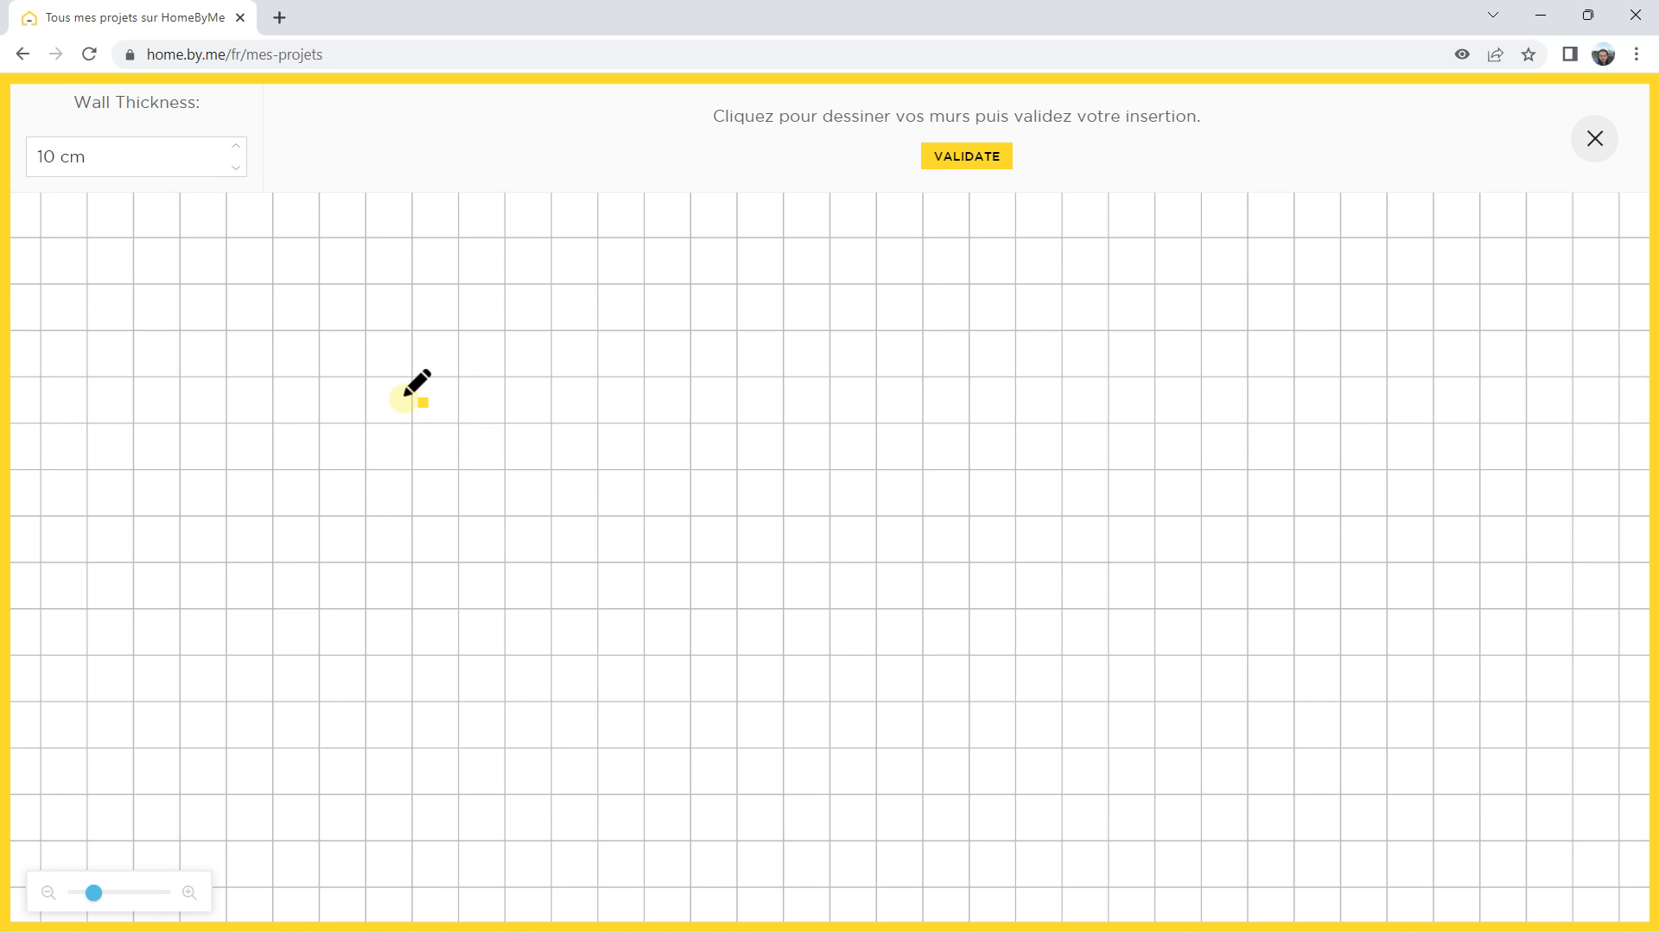
click(413, 329)
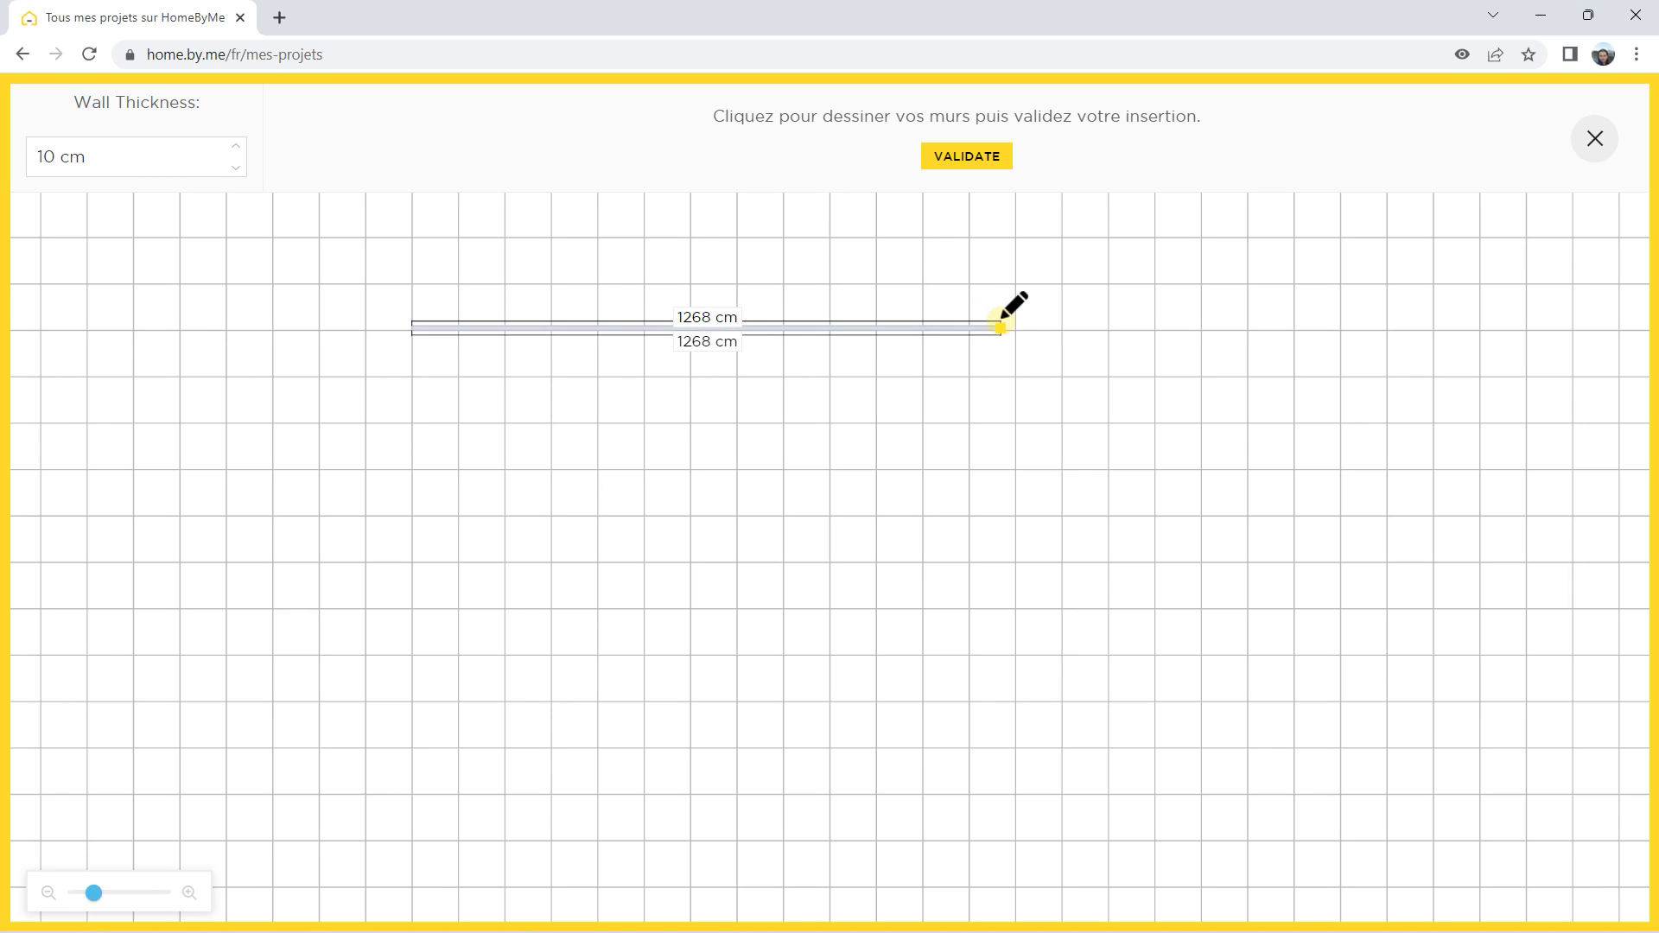
scroll(967, 325, up, 3)
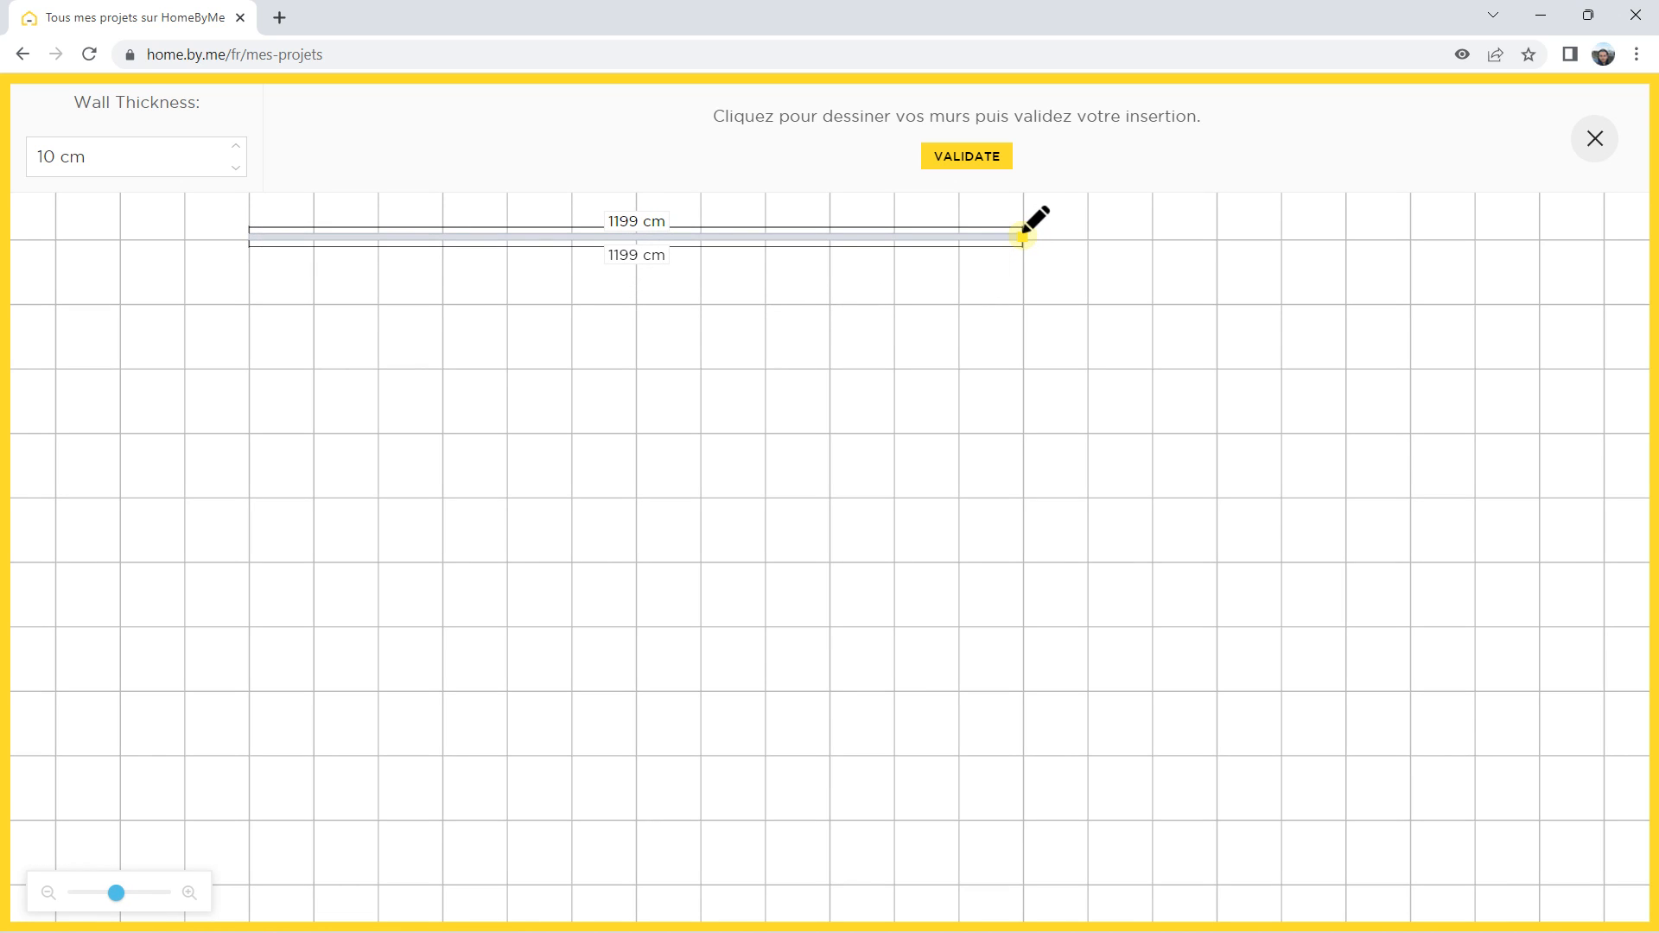
click(1024, 233)
scroll(1028, 226, up, 2)
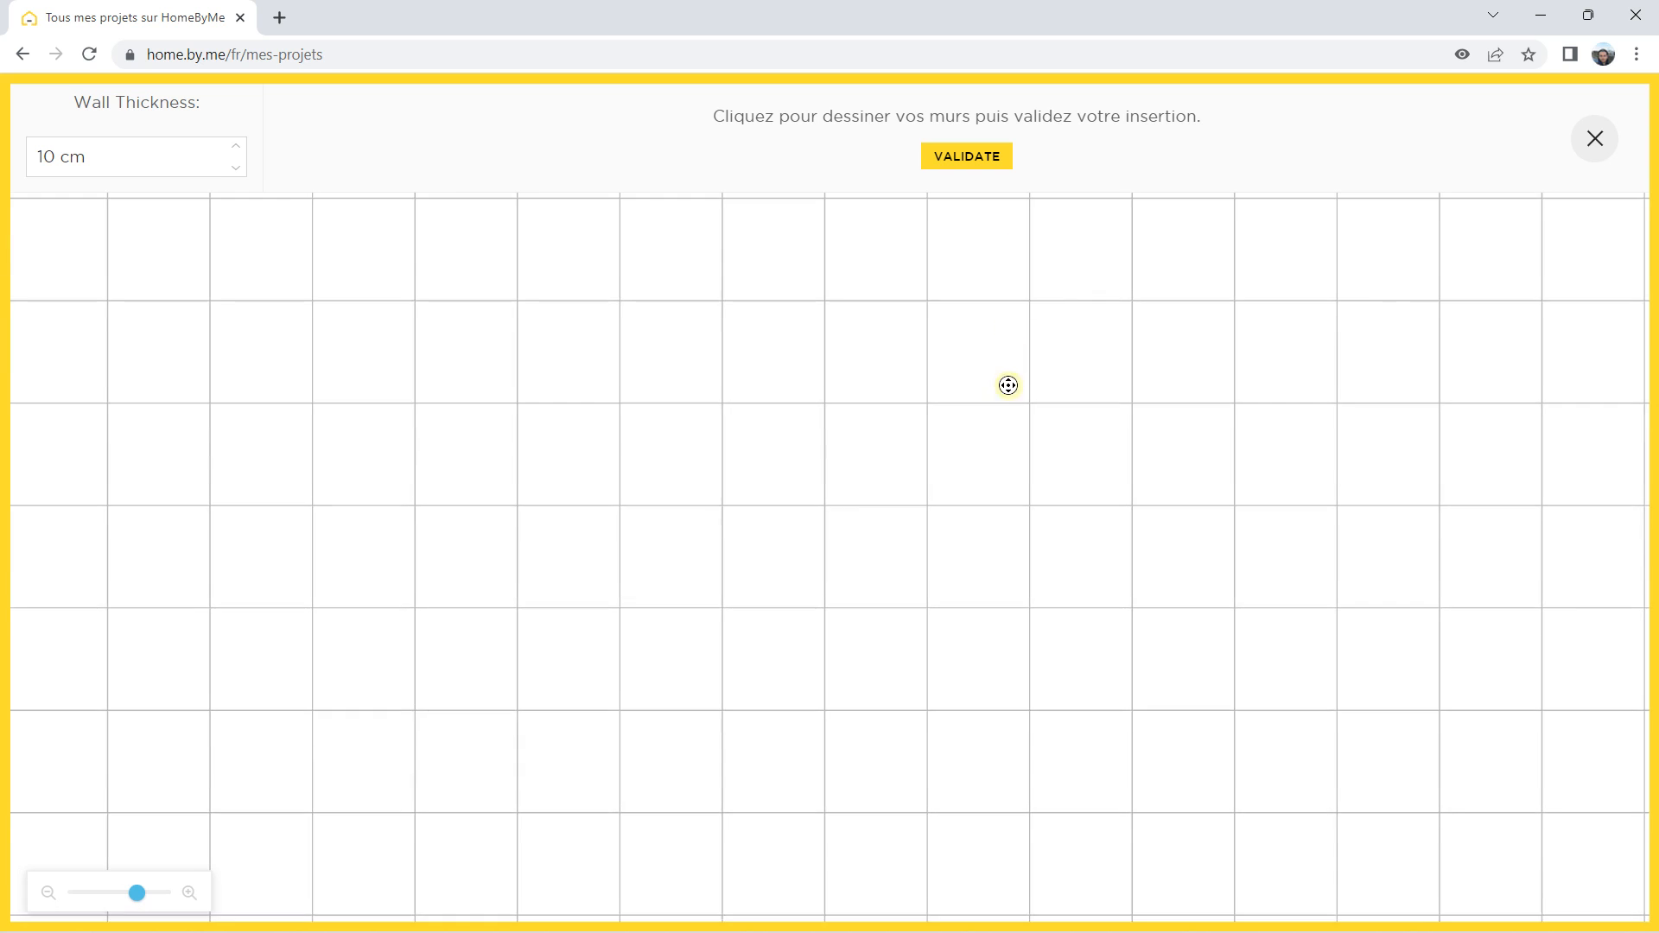
mouse_move(990, 607)
mouse_down()
mouse_move(1078, 682)
mouse_move(885, 496)
mouse_move(1053, 500)
mouse_move(974, 611)
mouse_move(925, 567)
mouse_move(1000, 485)
mouse_move(1085, 522)
mouse_move(956, 537)
mouse_move(1104, 433)
mouse_move(1119, 641)
mouse_move(1229, 547)
mouse_up()
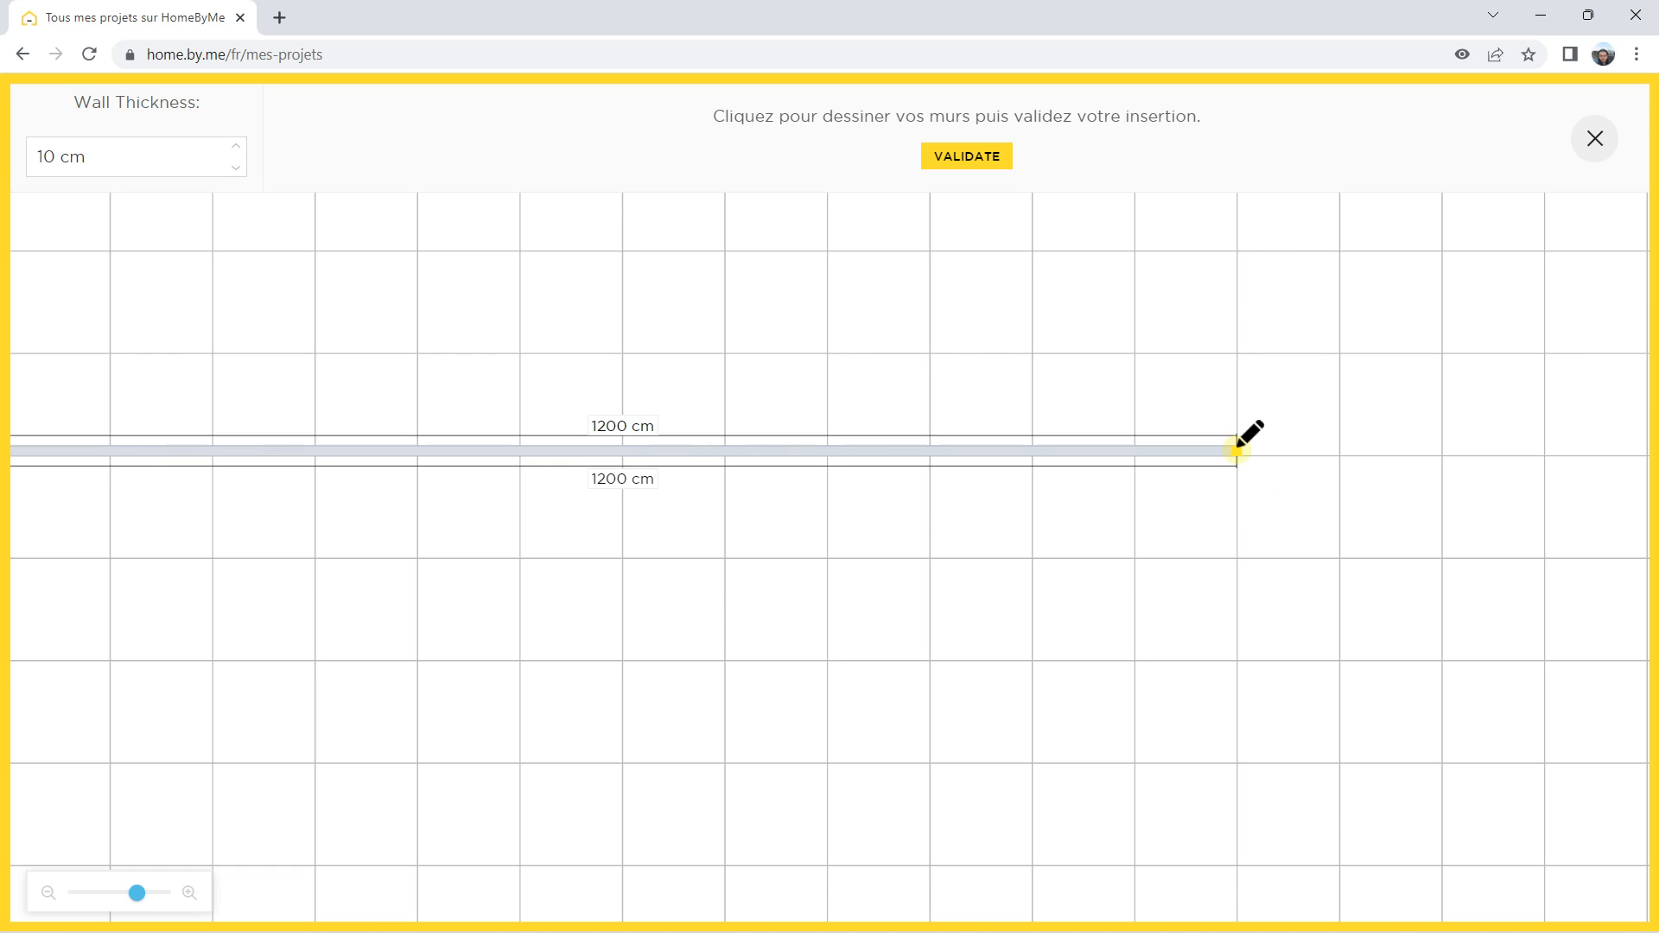
click(1237, 448)
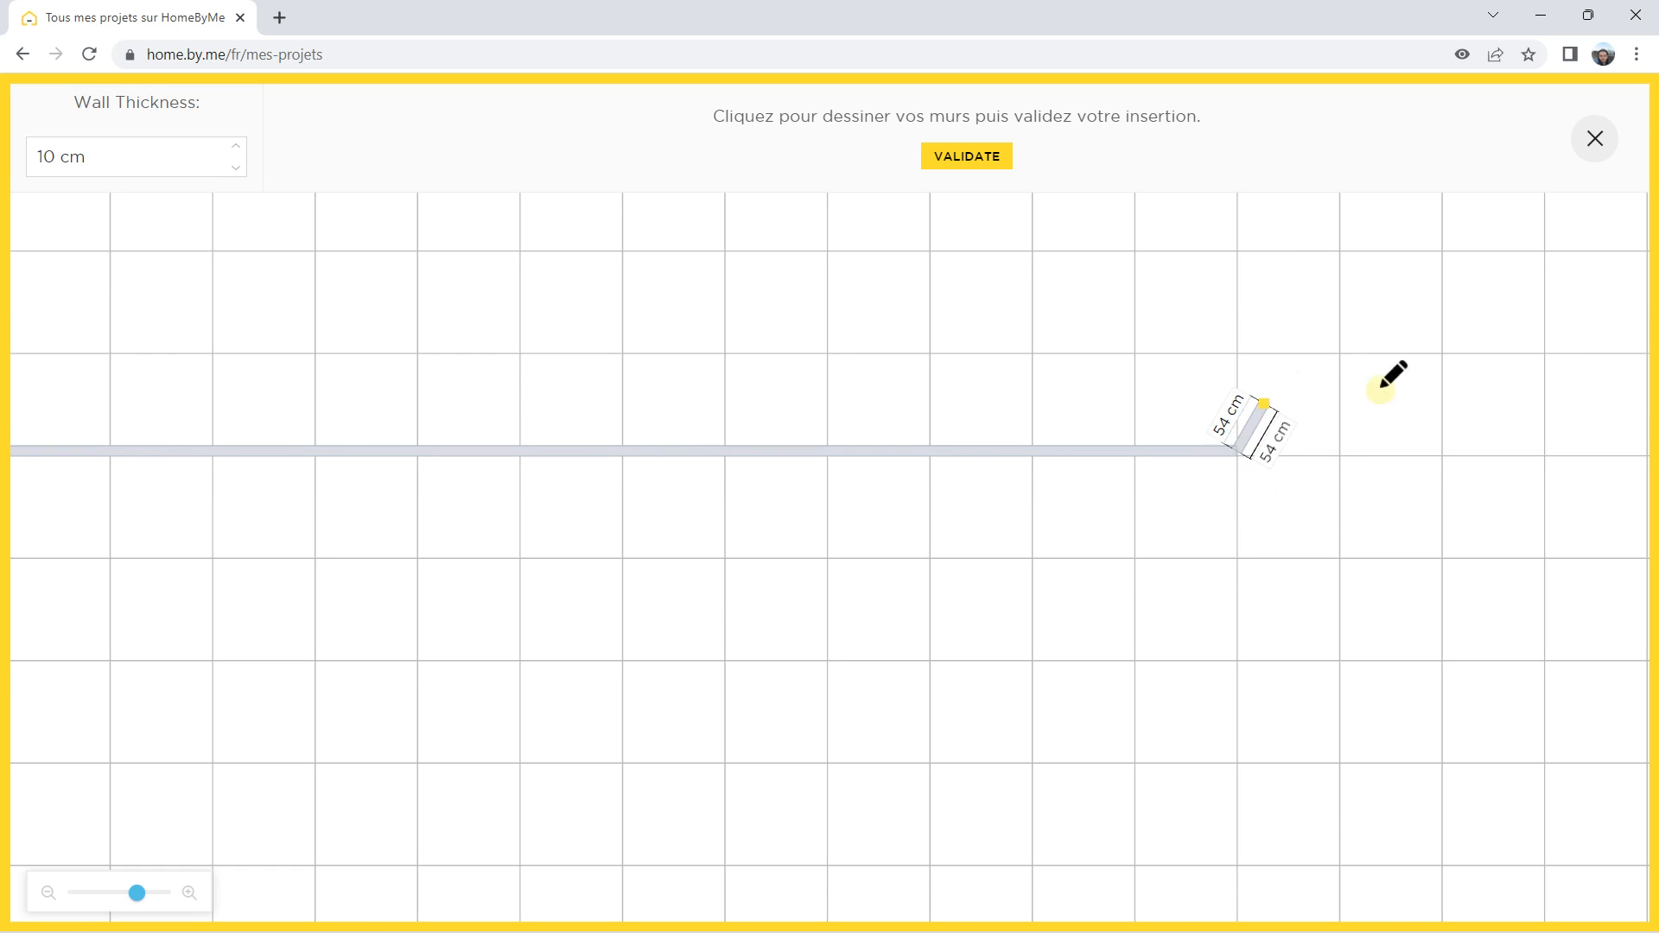
click(989, 159)
scroll(842, 475, down, 1)
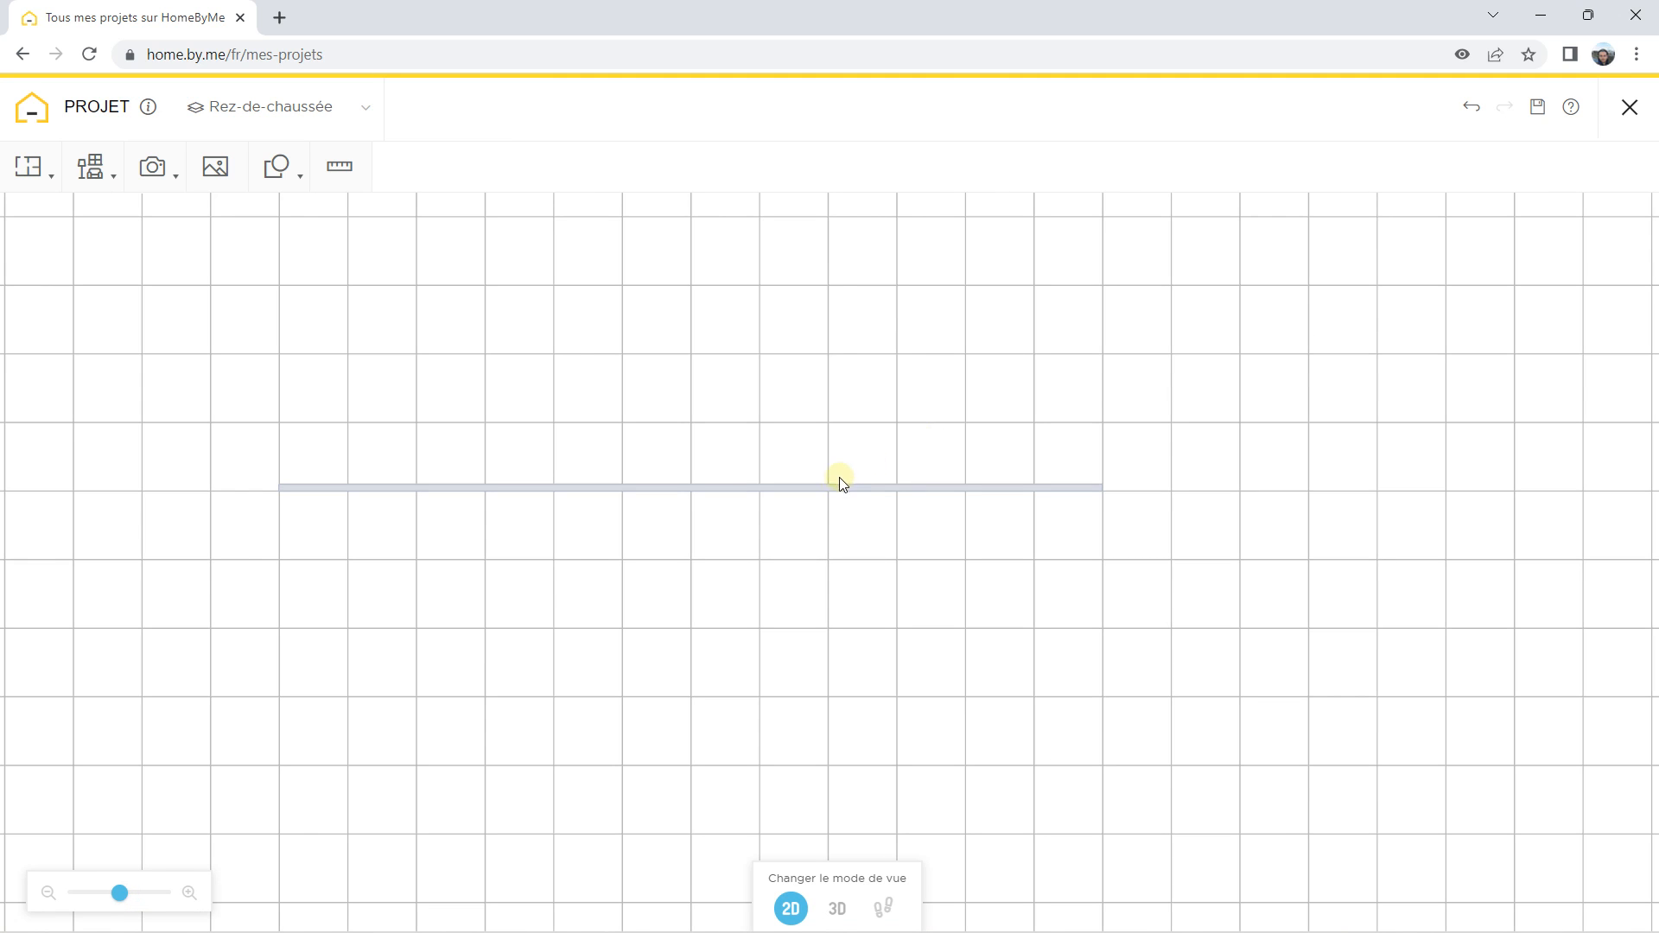
scroll(735, 384, down, 2)
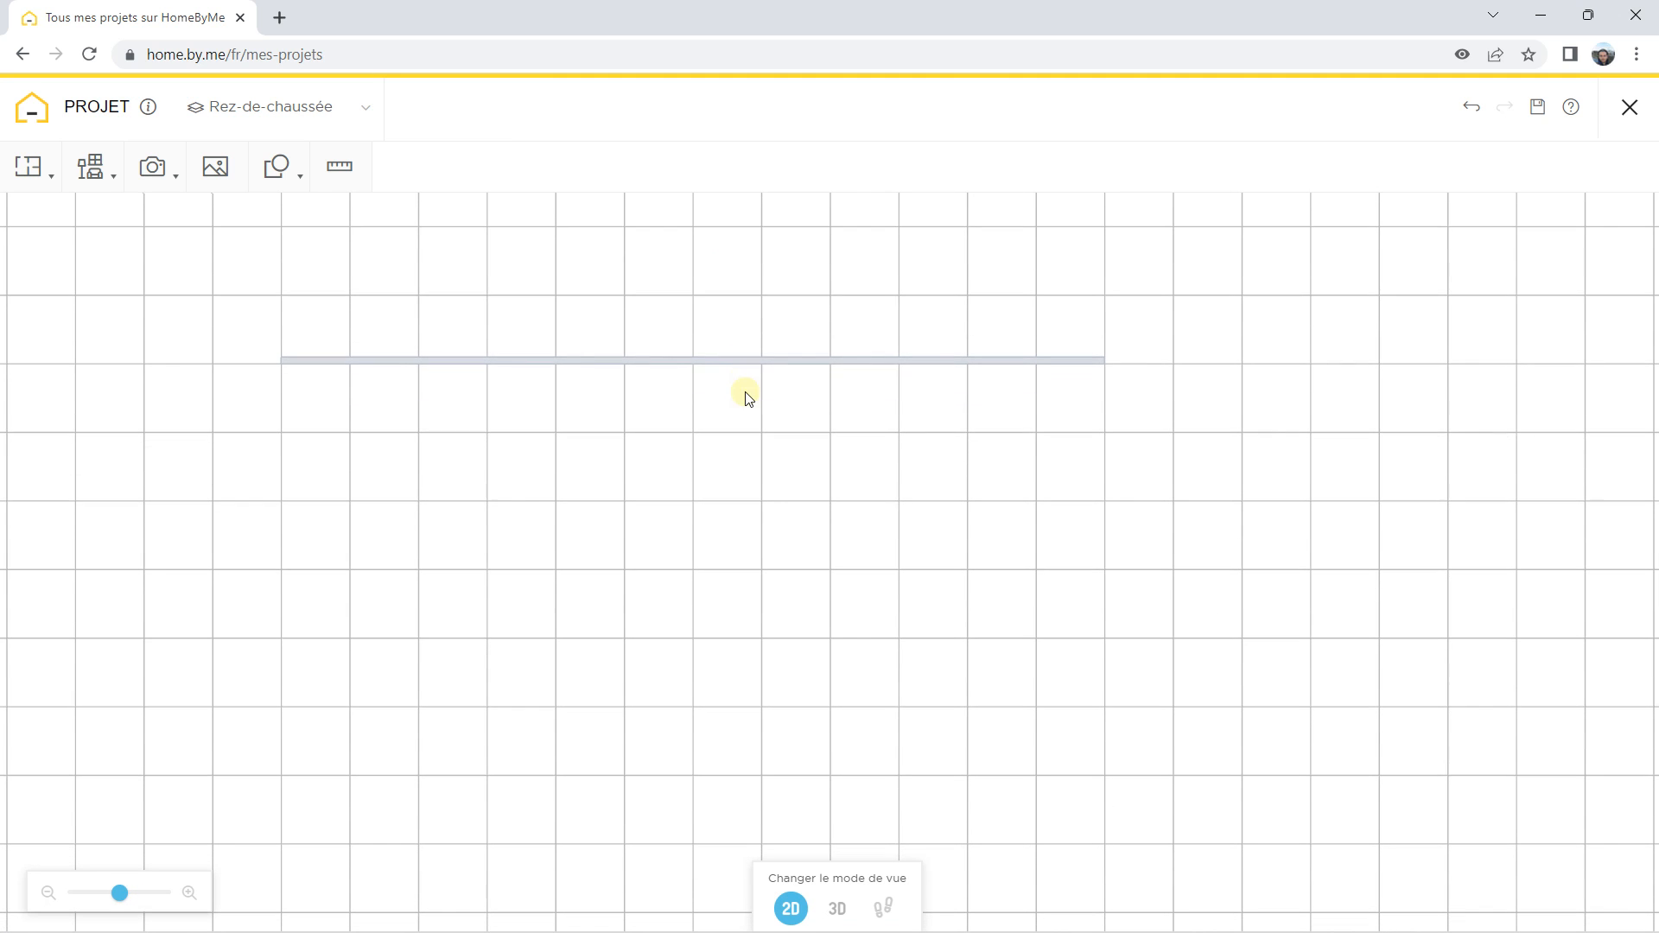
Step: View the wall in 3D and return to the 2D plan
click(837, 908)
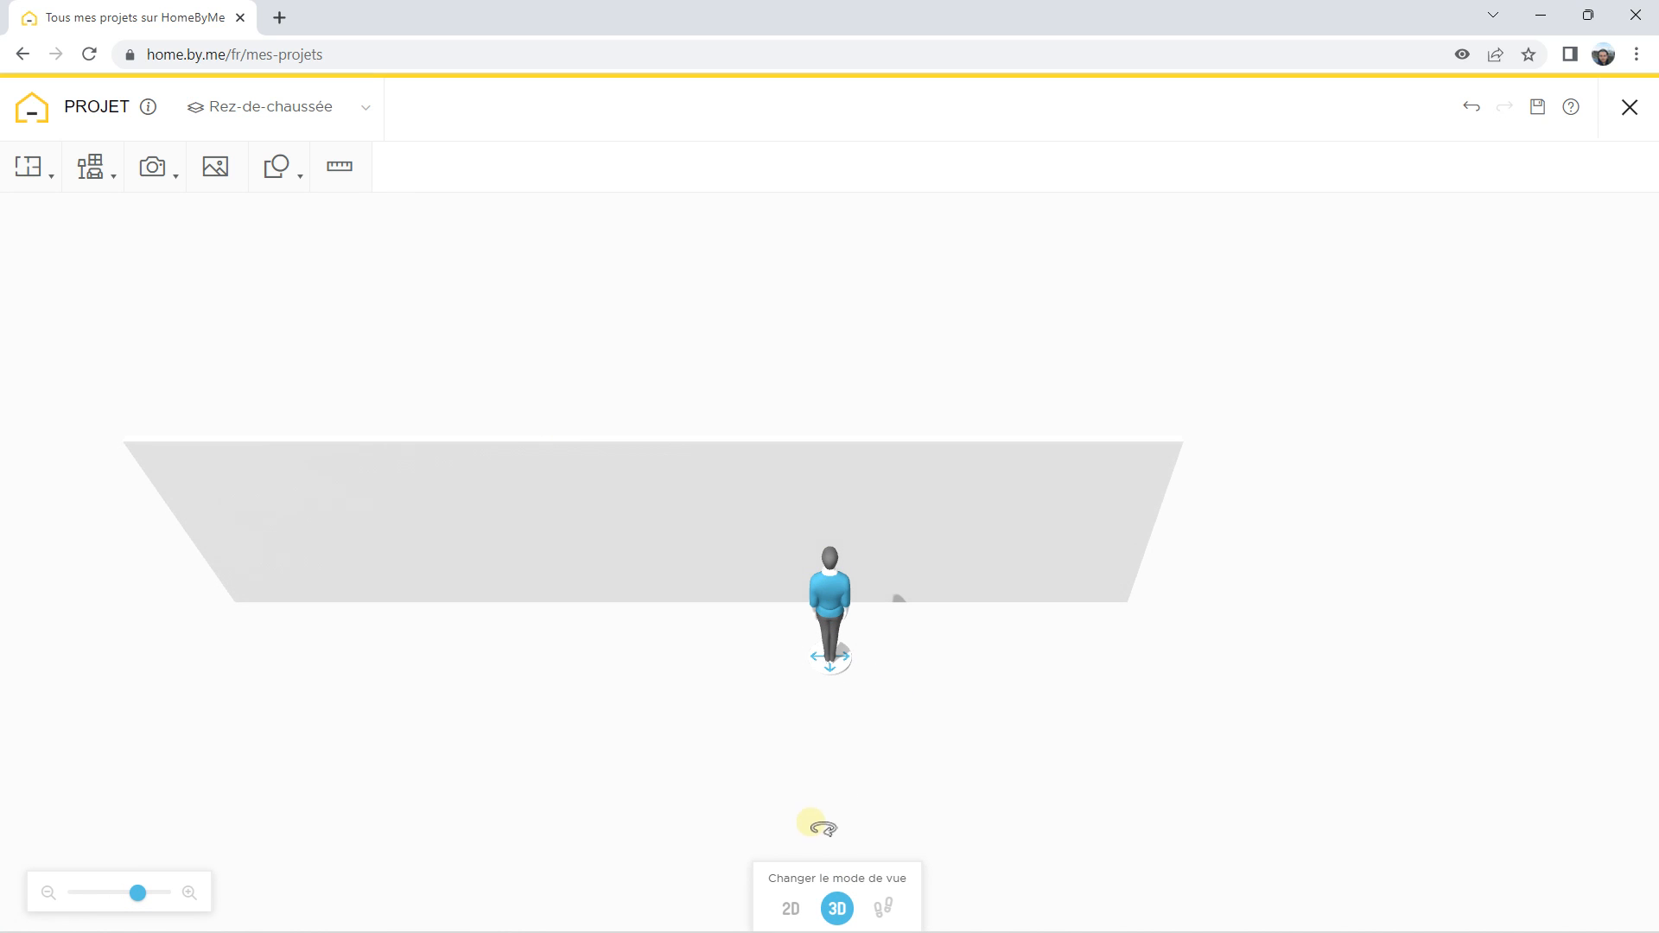
click(790, 908)
scroll(878, 499, down, 3)
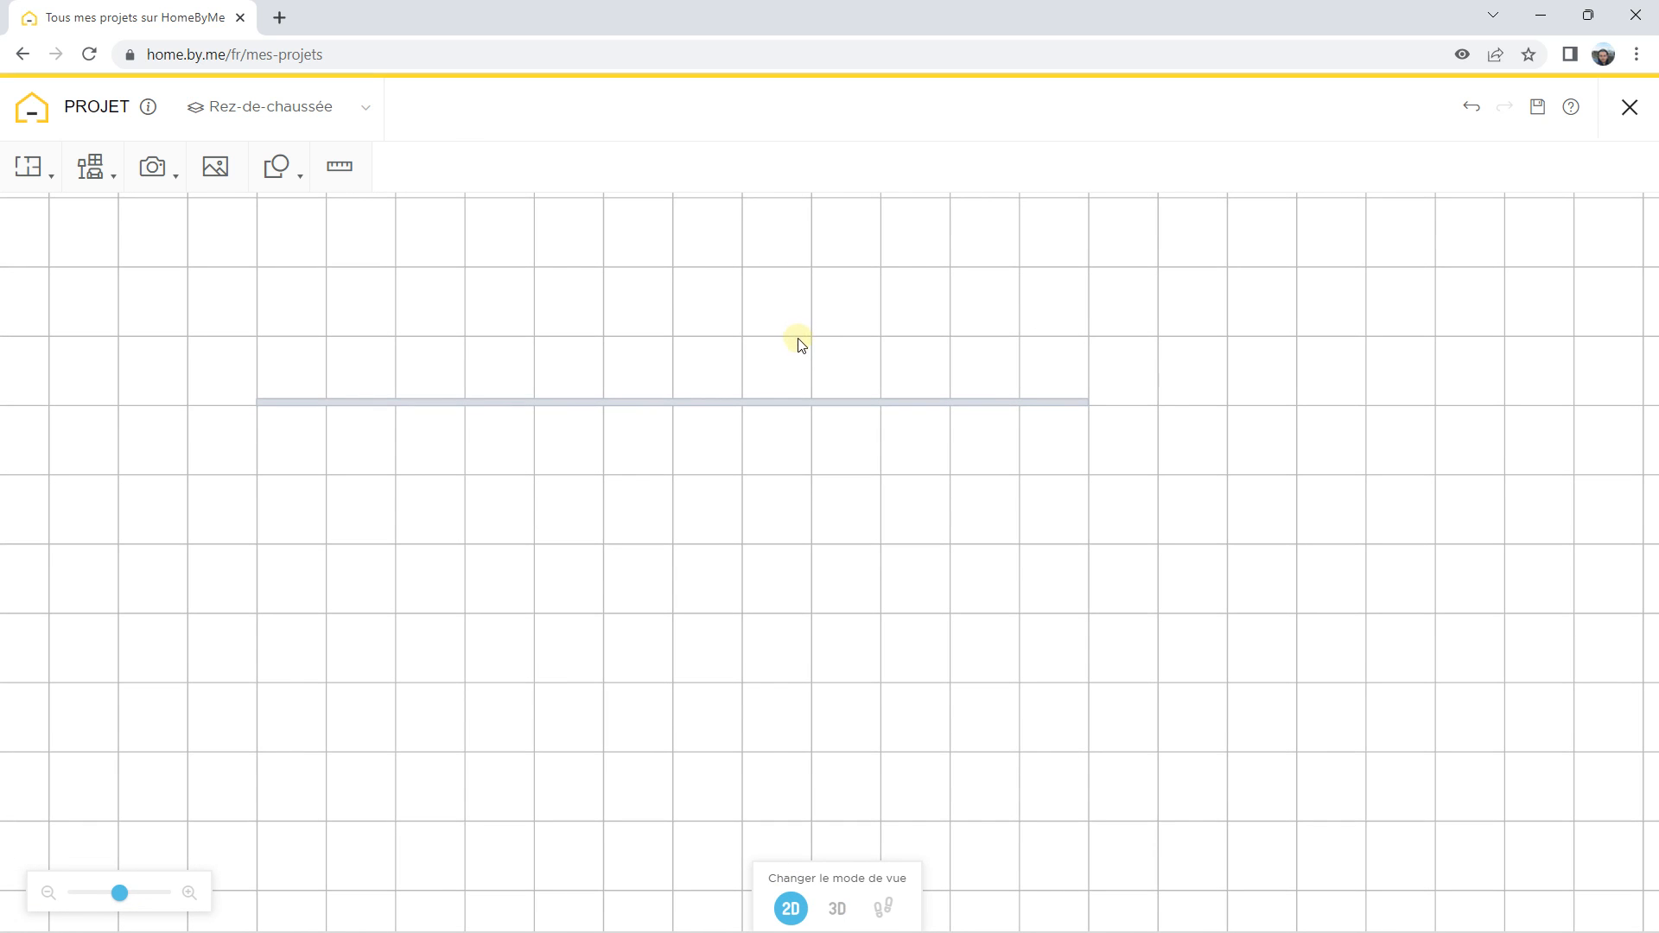
mouse_move(169, 172)
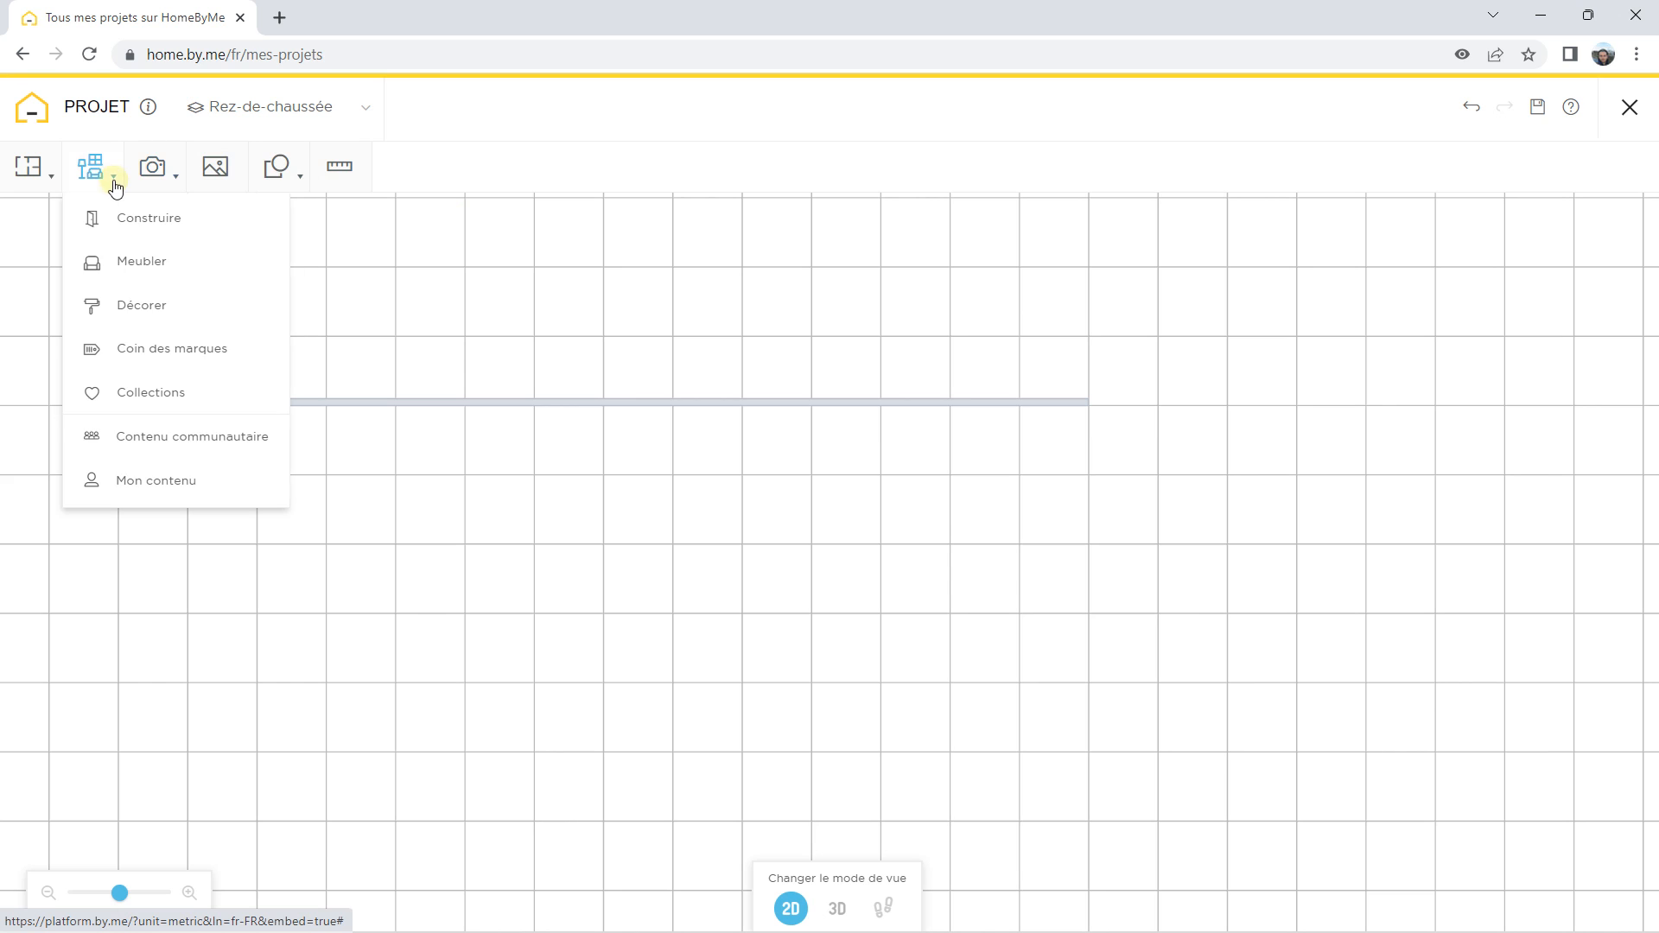
mouse_move(37, 173)
click(55, 220)
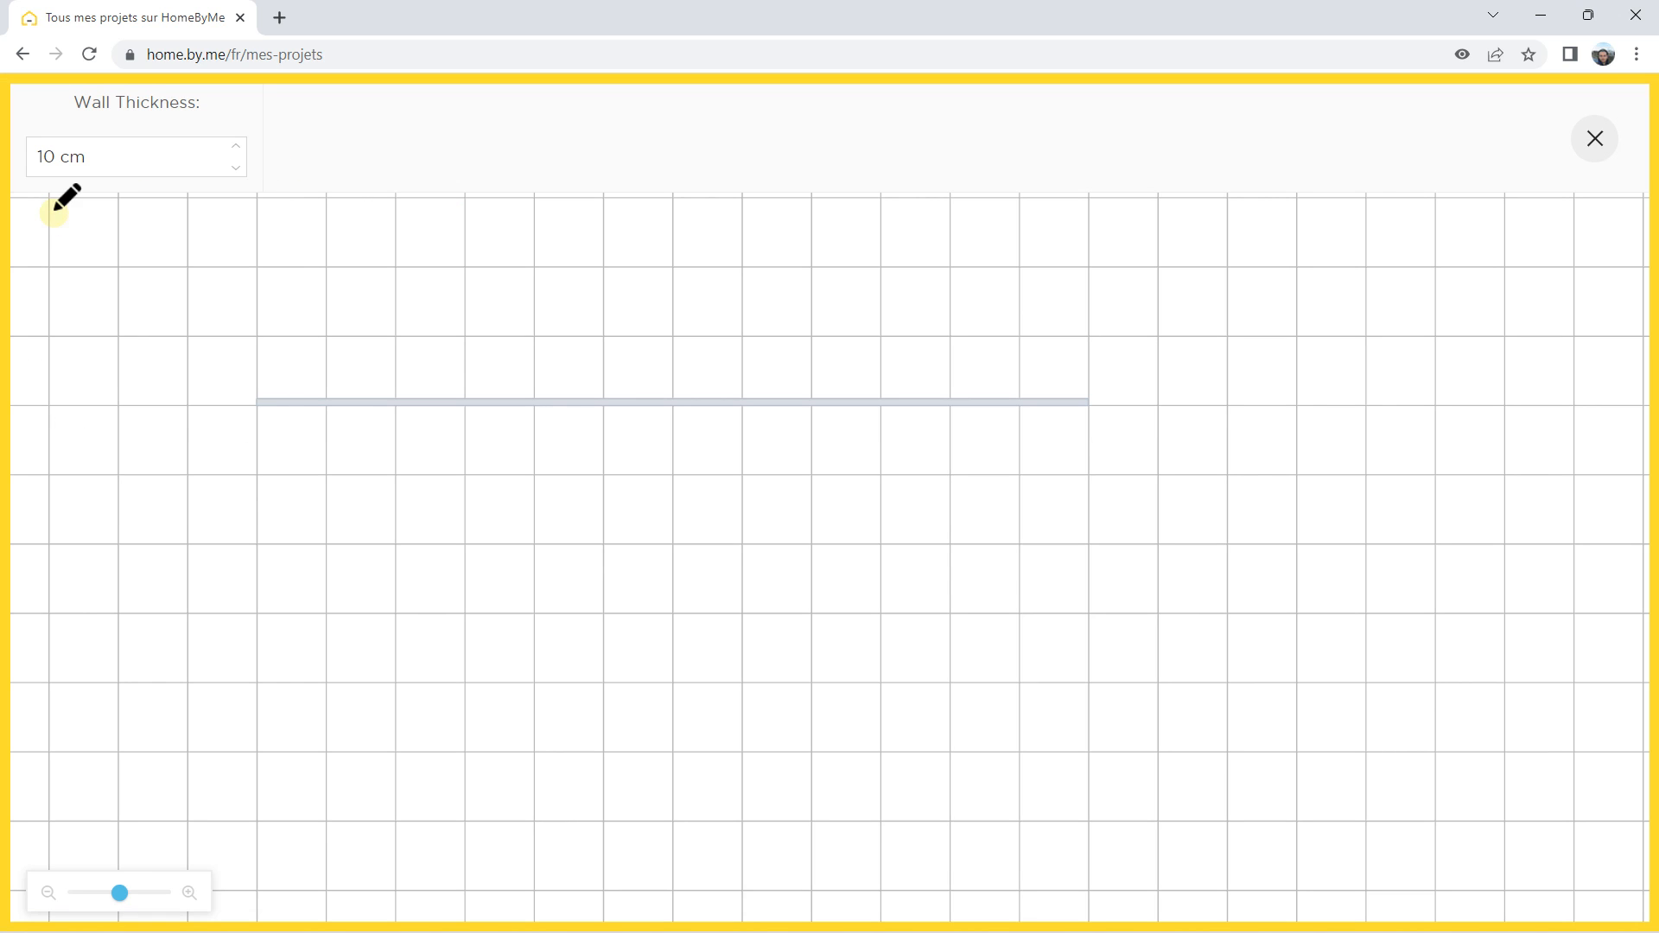
click(1087, 402)
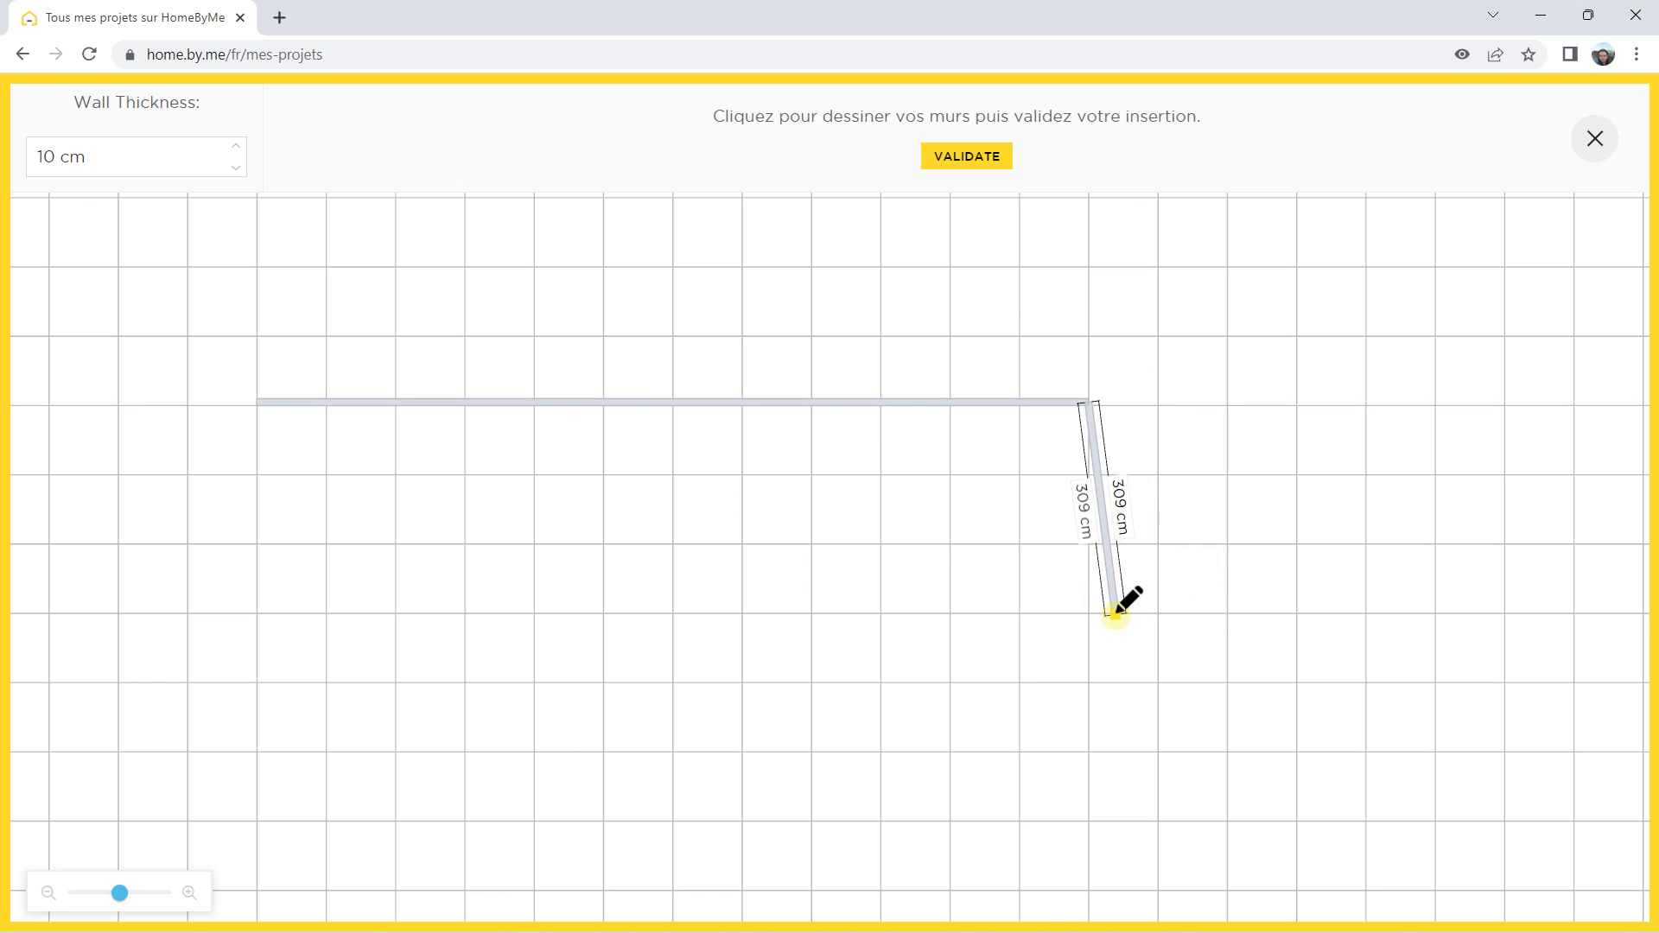
scroll(1123, 605, up, 1)
scroll(1124, 603, down, 2)
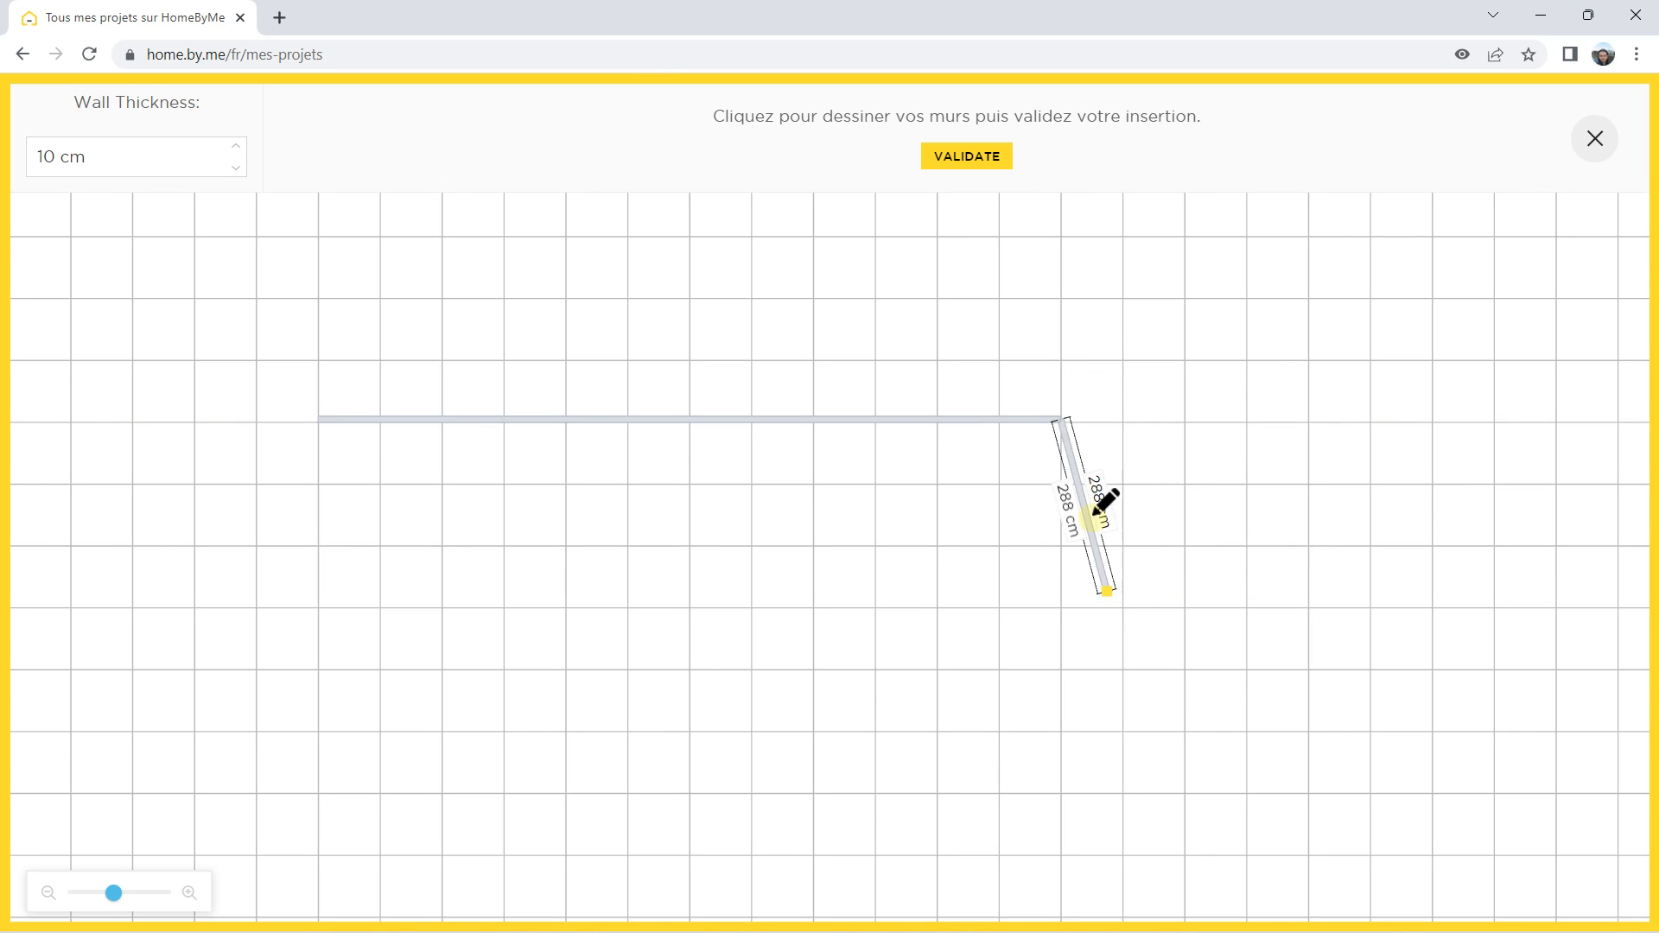
click(1594, 154)
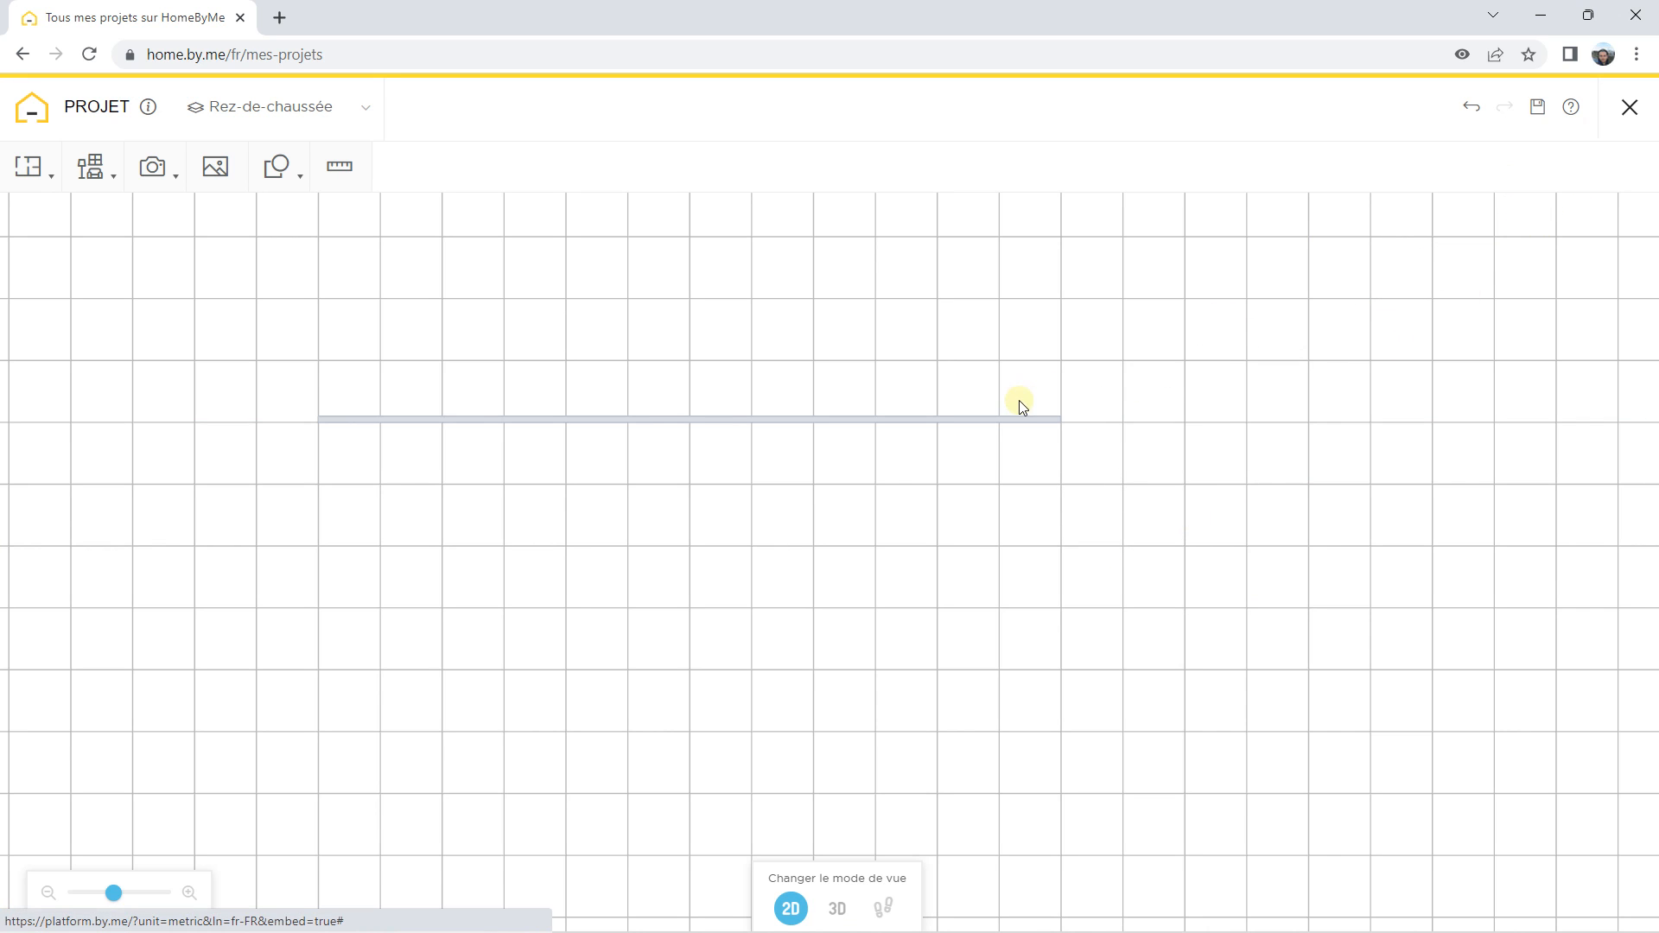
Step: Delete the horizontal wall from the plan
click(1004, 420)
click(1189, 484)
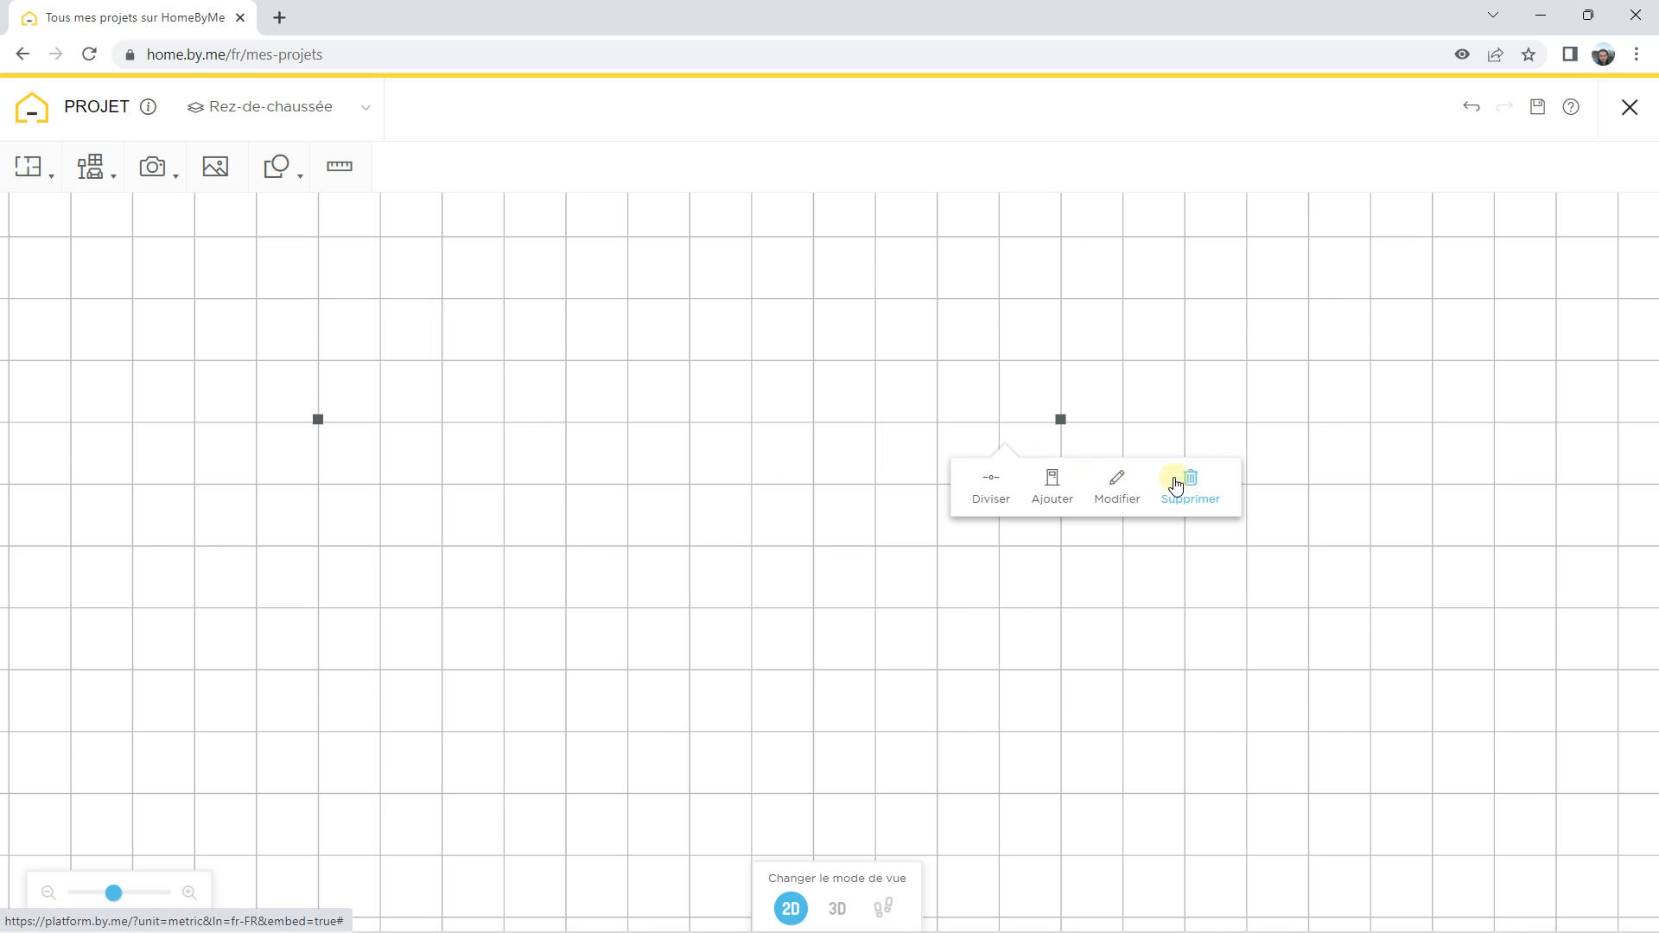
Step: Start a new wall outline with a horizontal upper wall 1200 cm long, drawn from left to right
click(39, 172)
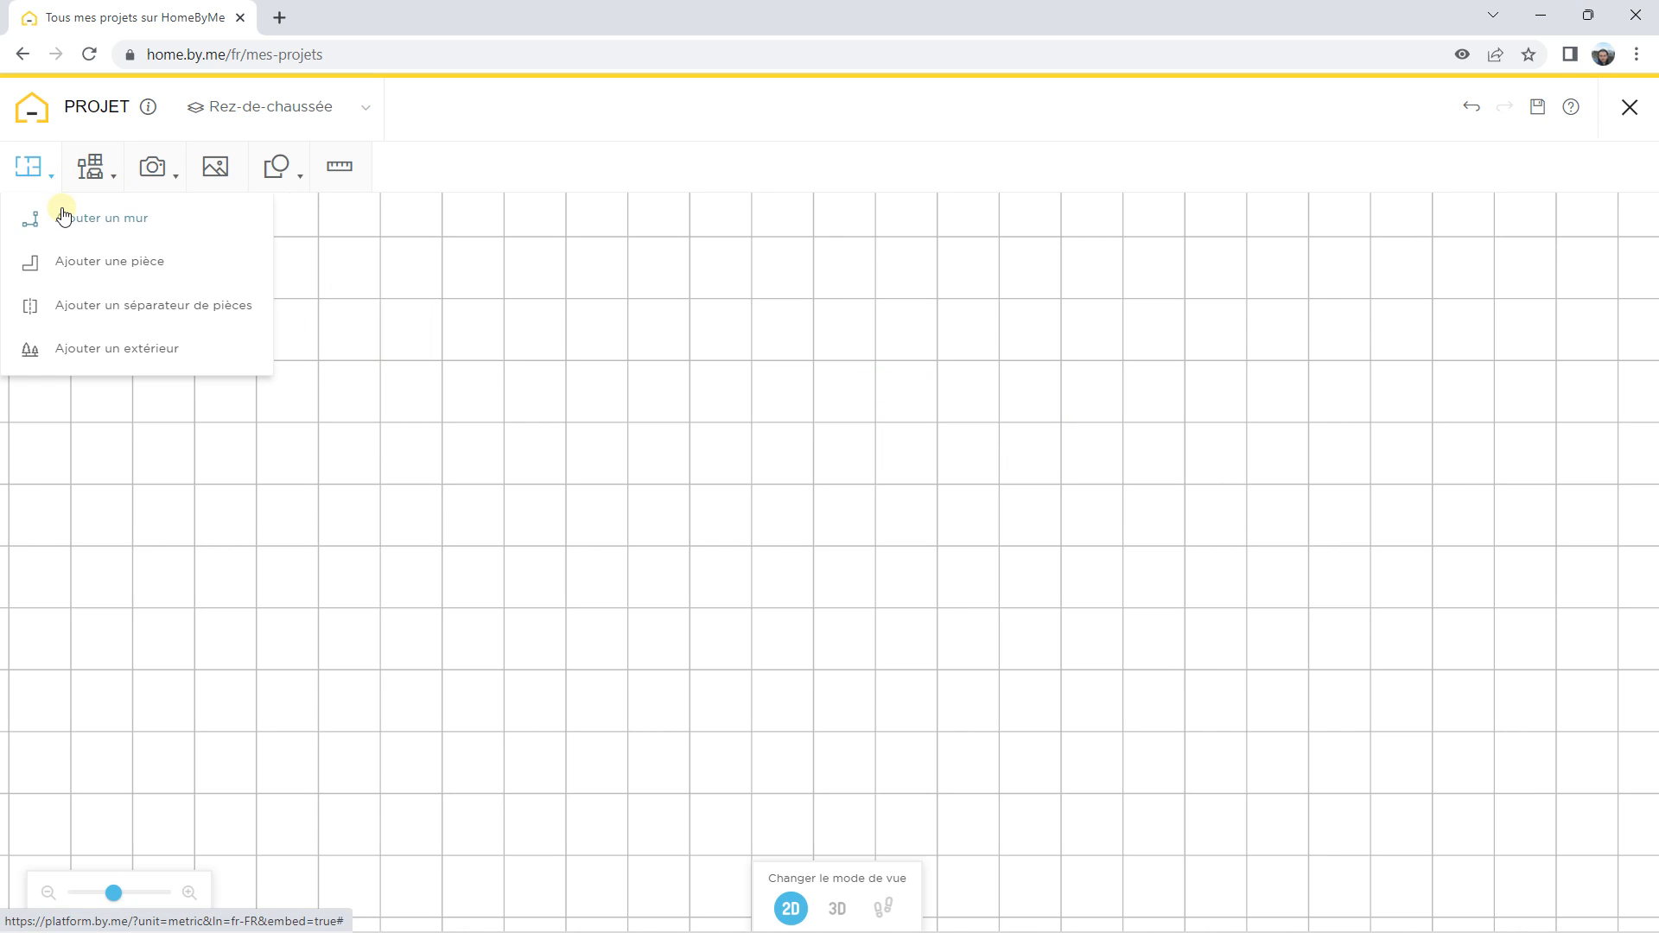
click(60, 217)
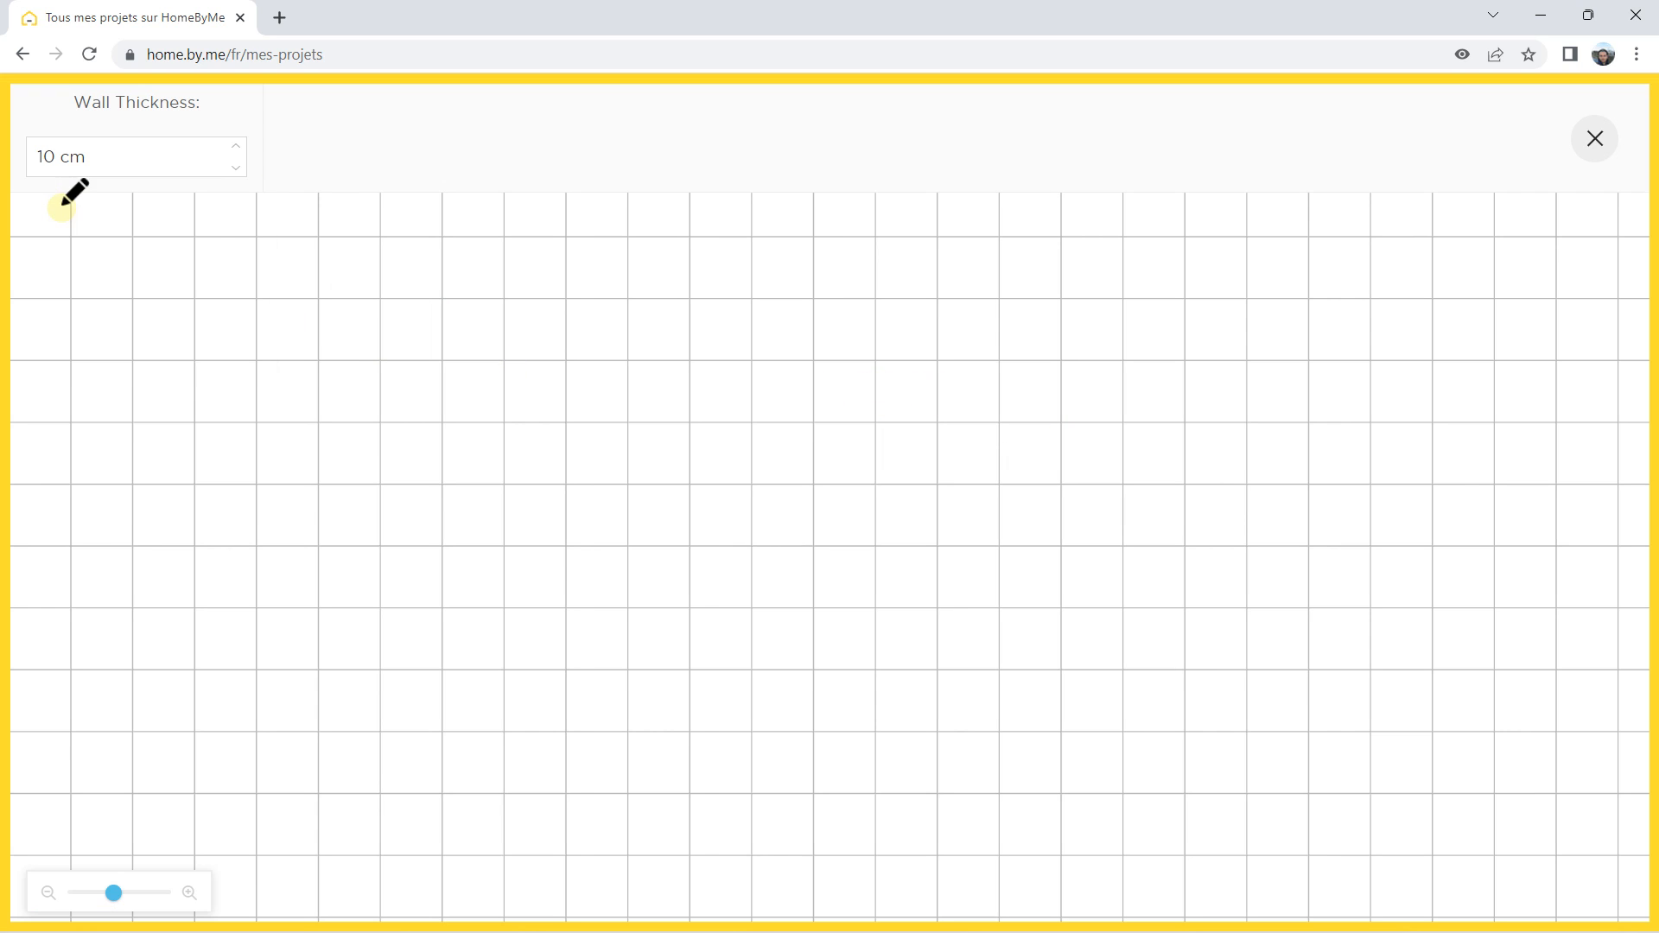
click(318, 361)
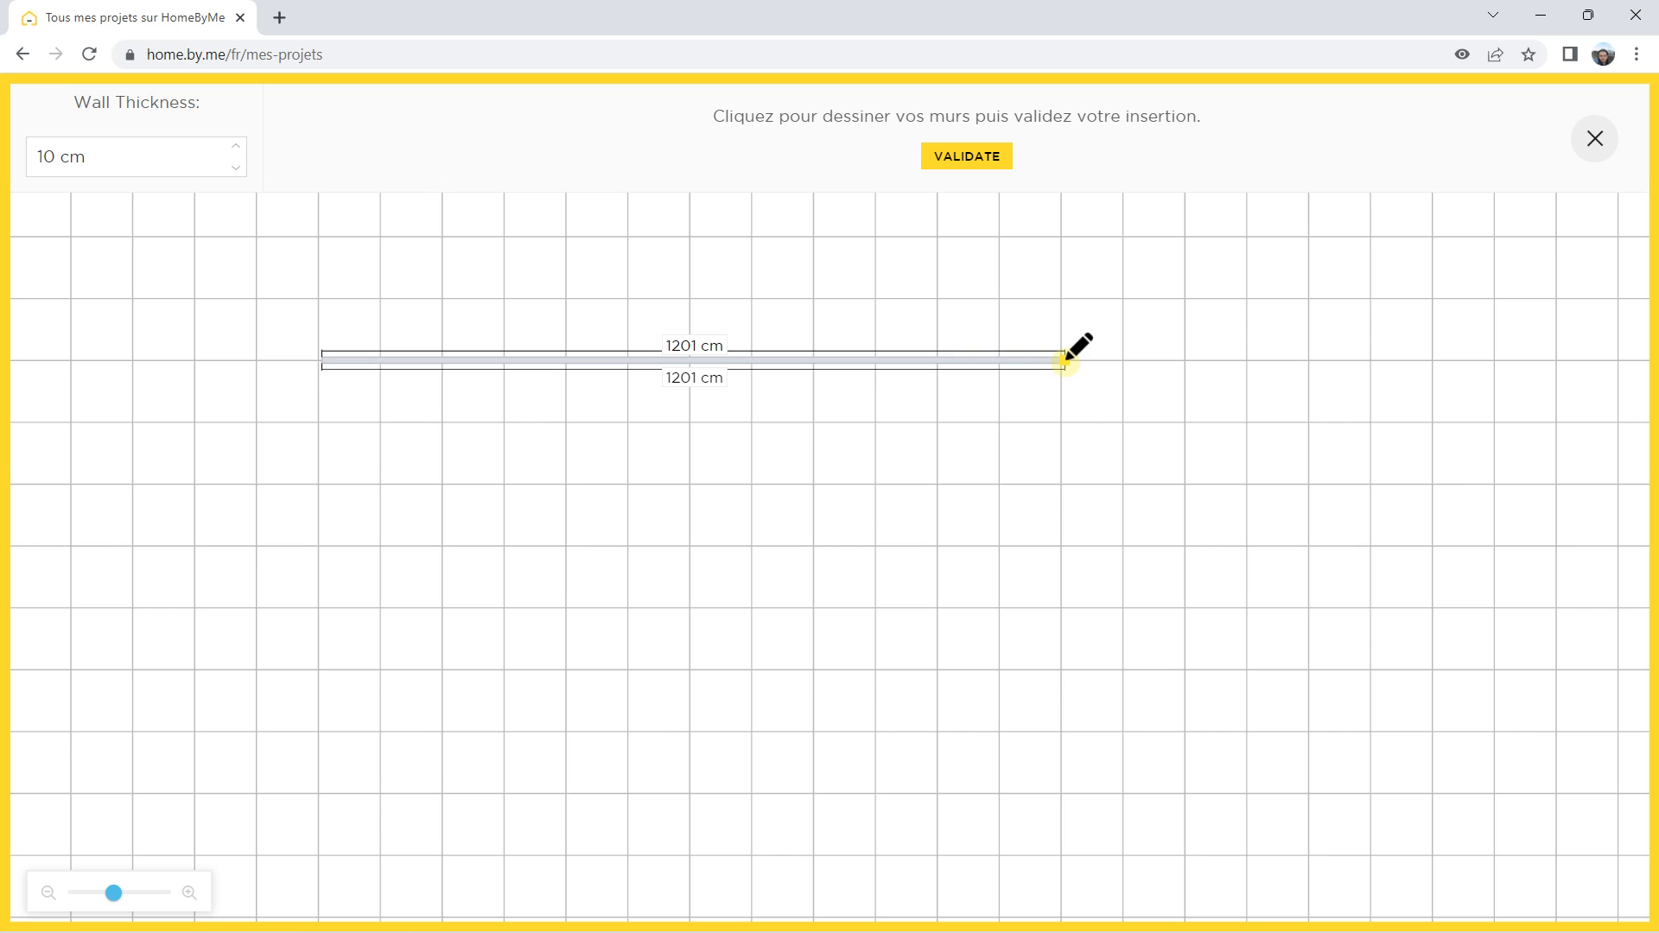
scroll(1066, 360, up, 1)
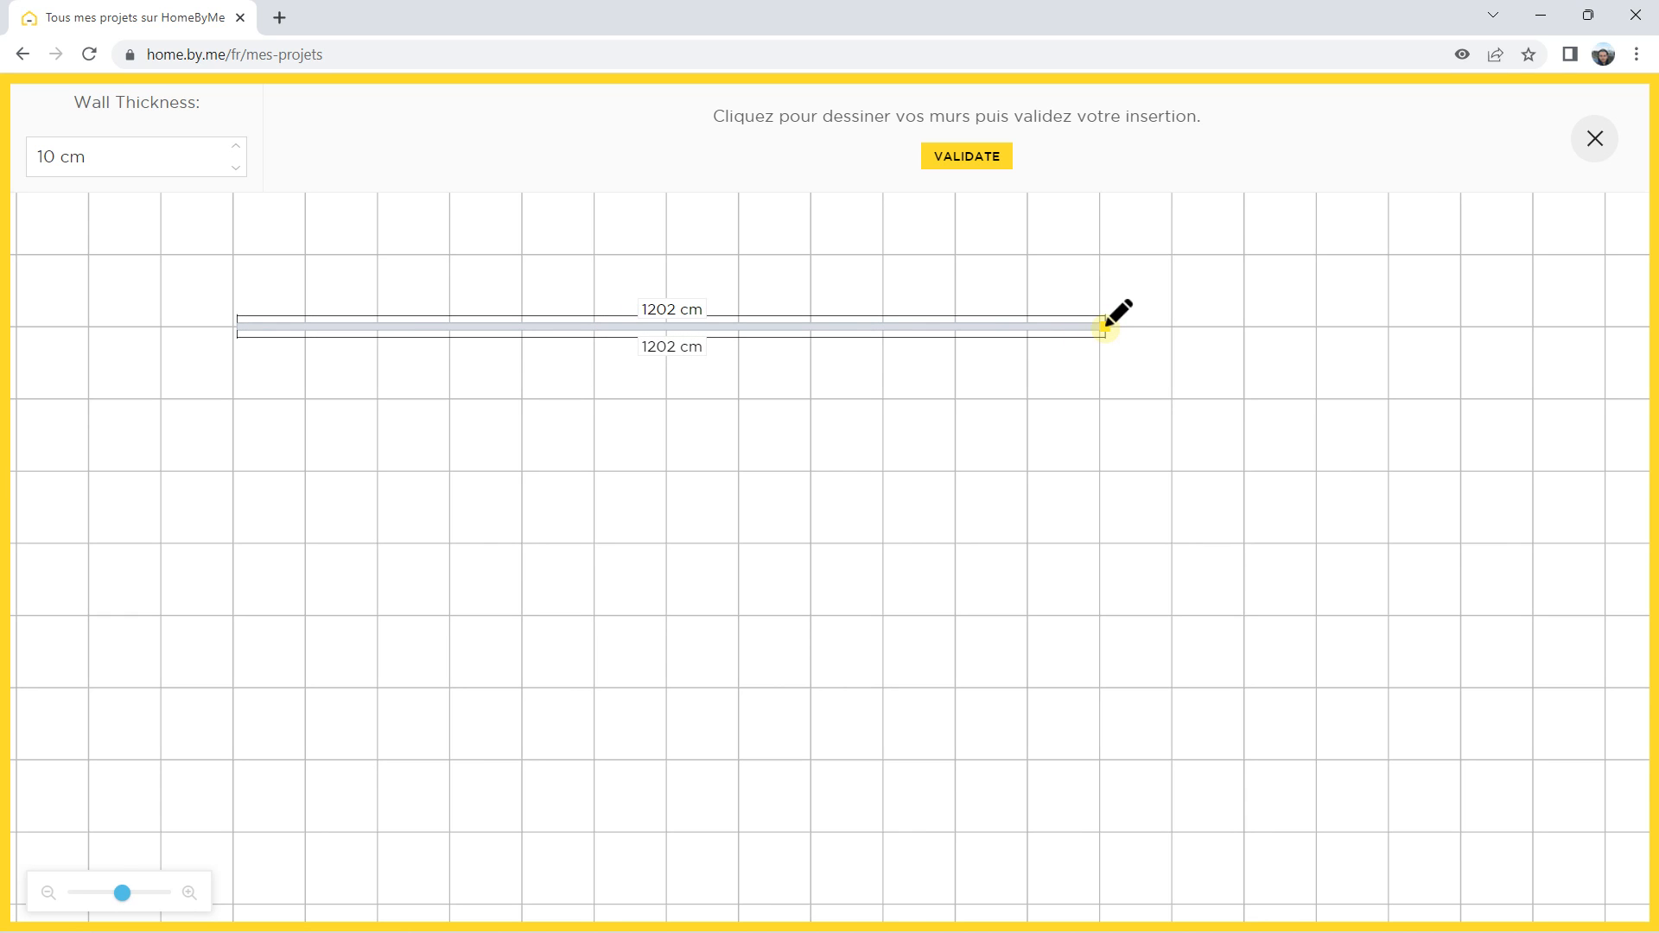
scroll(1105, 327, up, 1)
right_drag(1152, 267, 1101, 400)
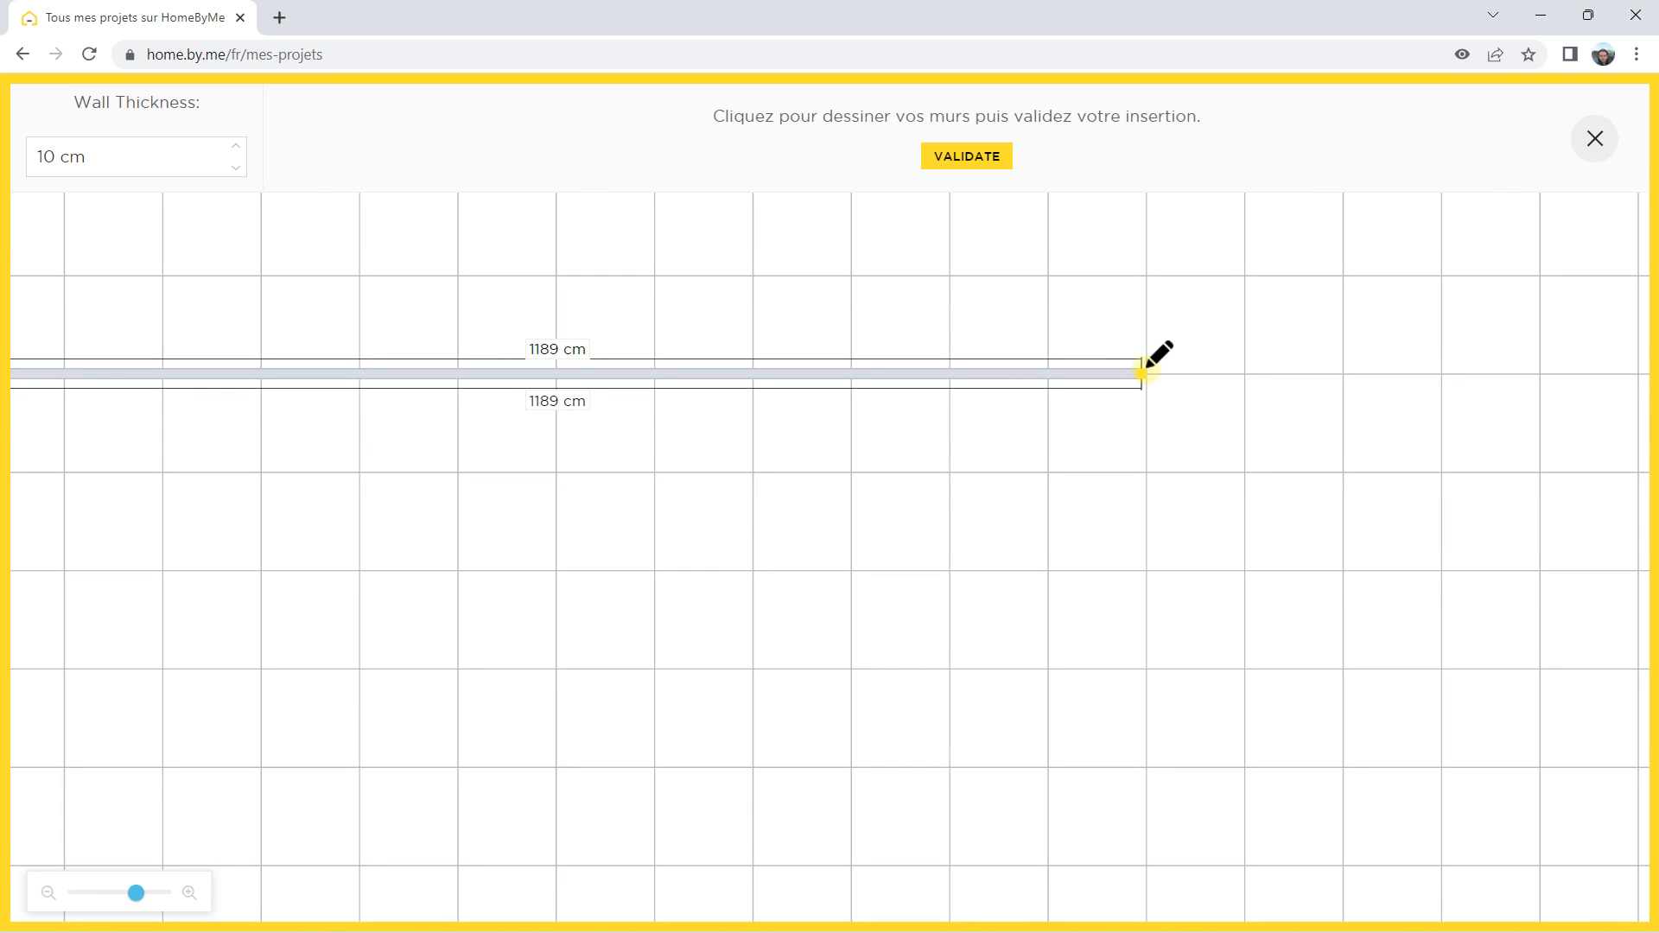
scroll(1153, 370, down, 1)
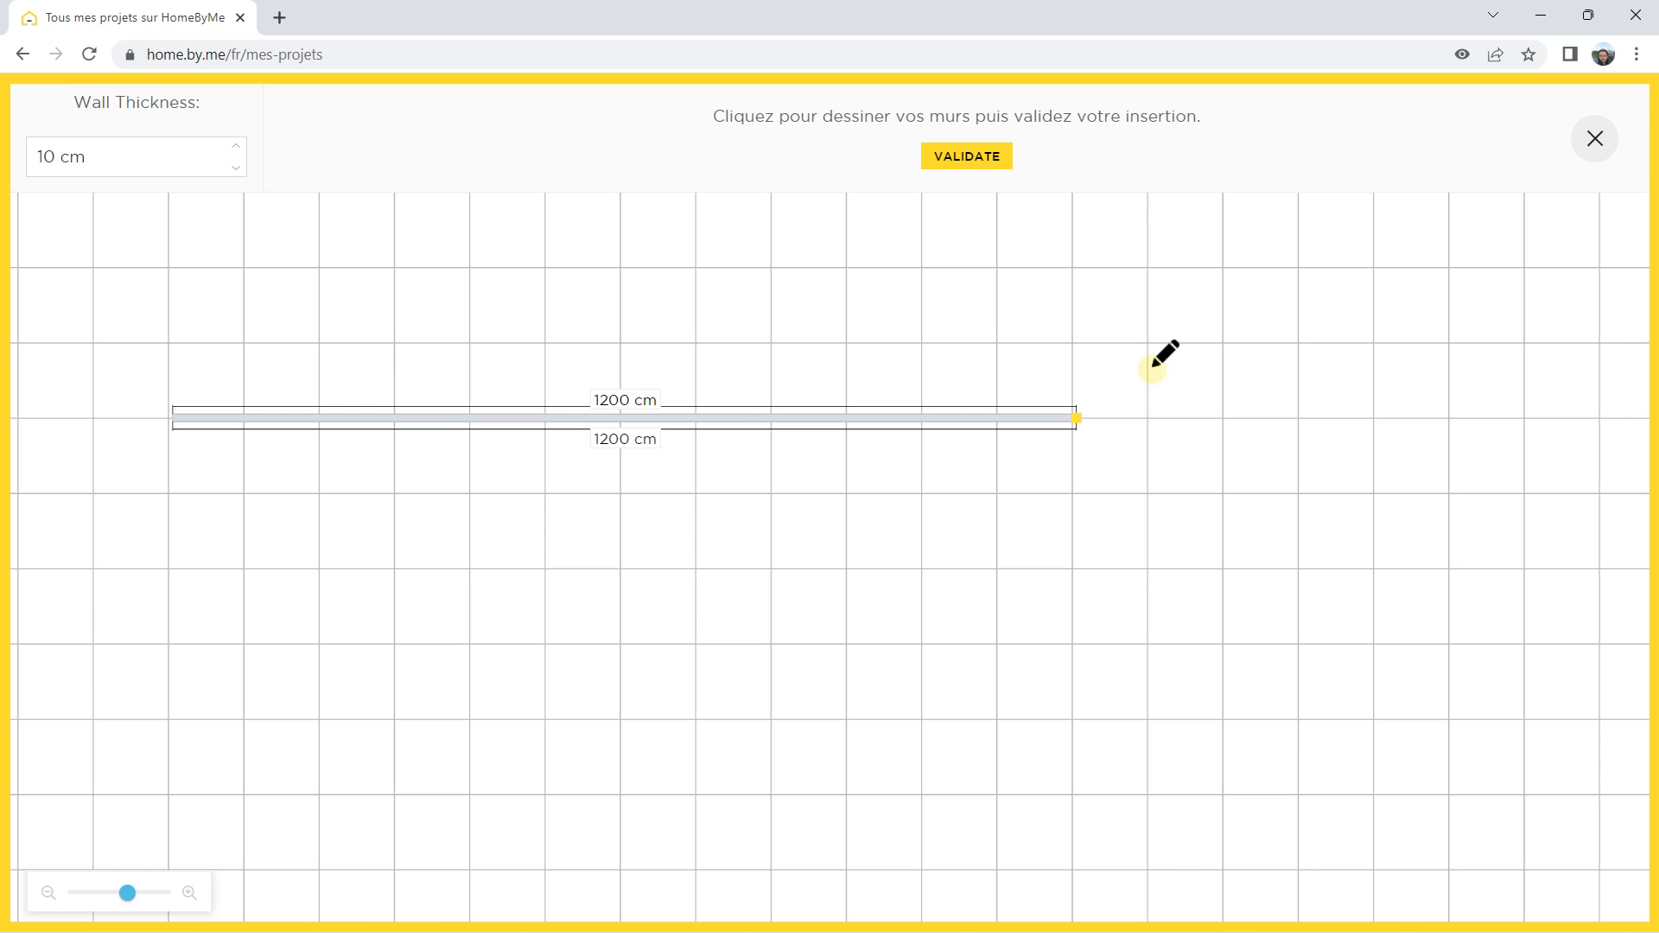
click(1153, 370)
Step: Continue the outline with a vertical wall 800 cm long, running down from the upper wall's right end
scroll(1073, 661, down, 1)
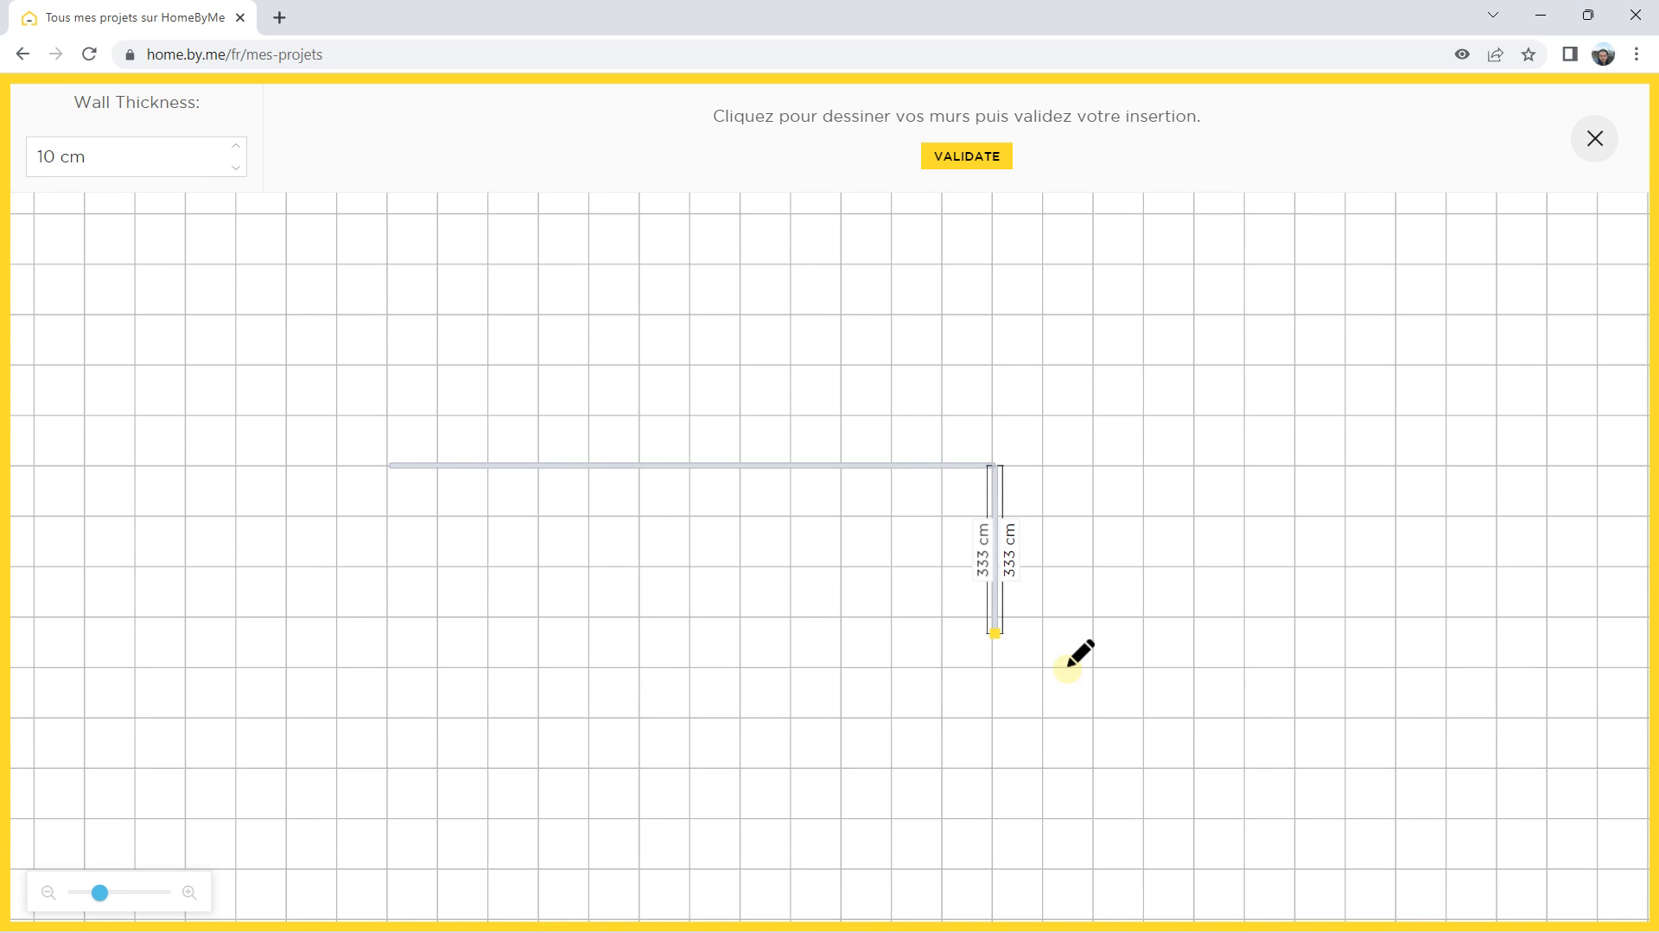
right_drag(1077, 660, 998, 412)
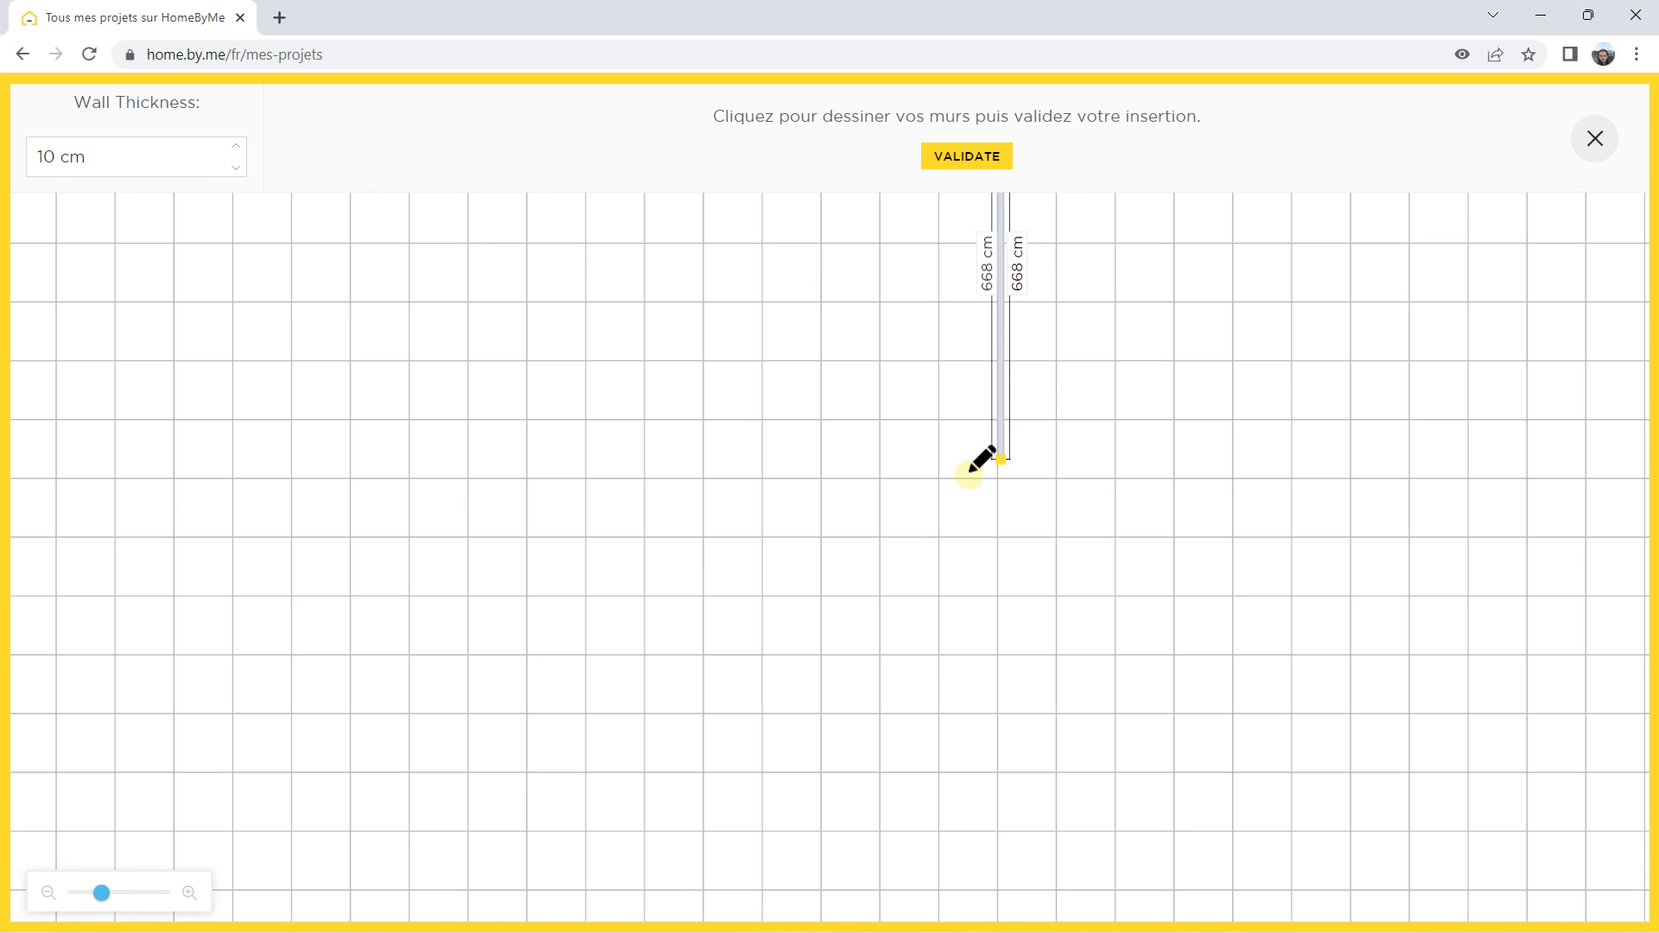
scroll(982, 458, up, 1)
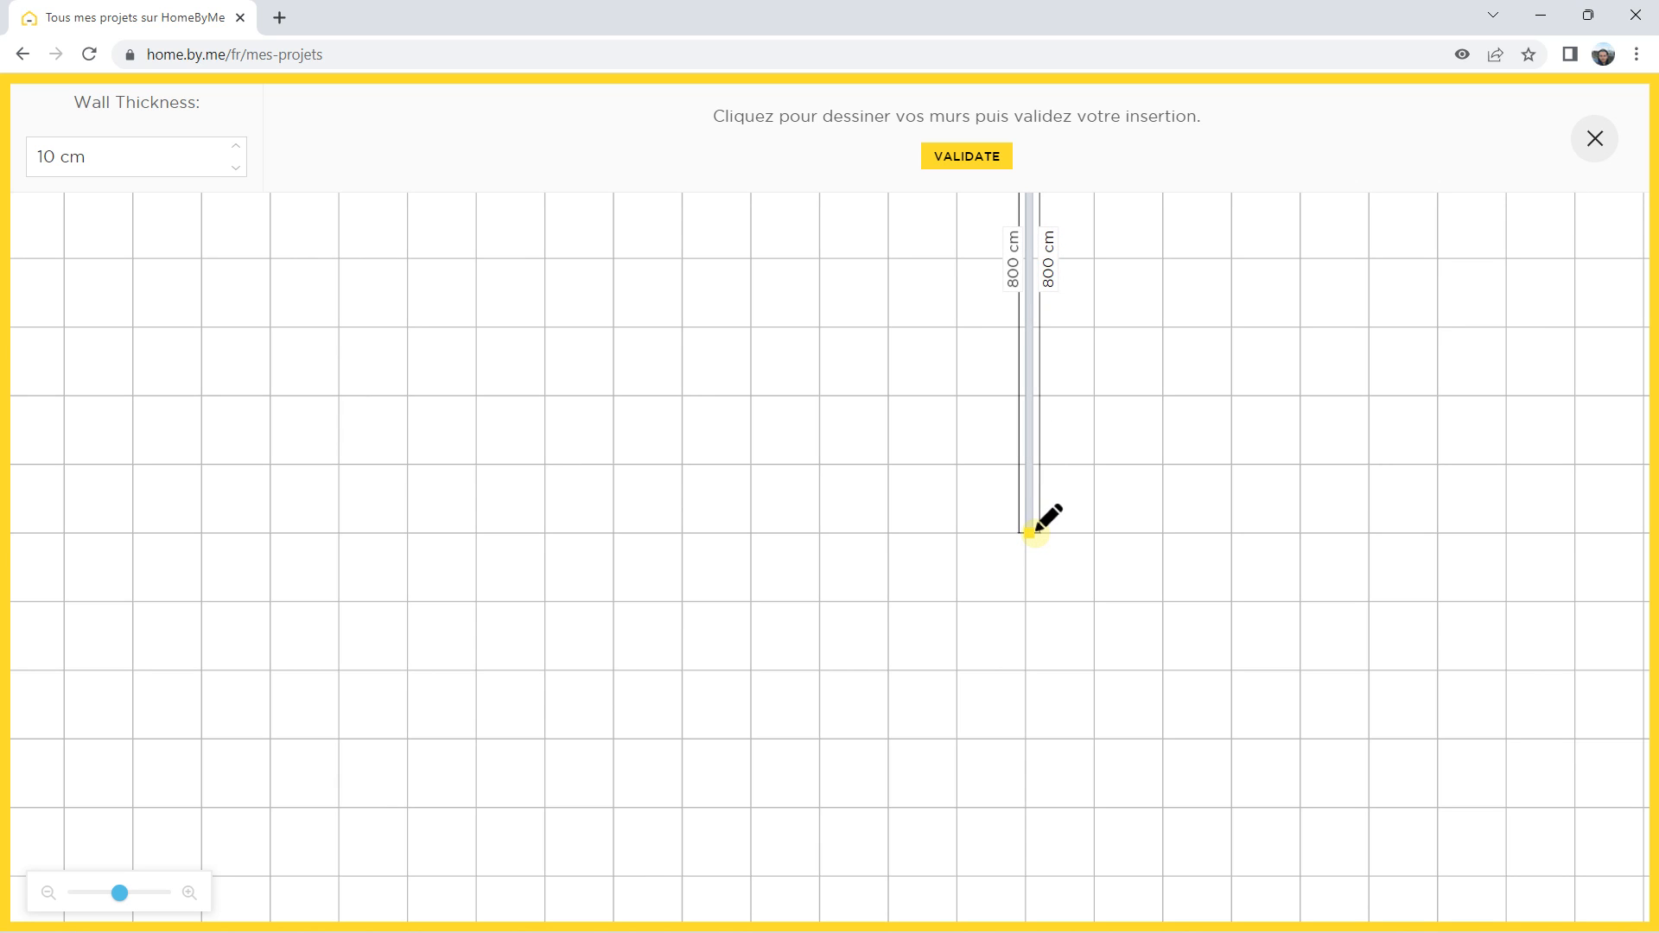
scroll(558, 510, up, 2)
Step: Add a horizontal wall 800 cm long, running left from the lower end of the right-hand wall
scroll(555, 510, down, 4)
scroll(562, 505, down, 2)
right_drag(564, 501, 660, 515)
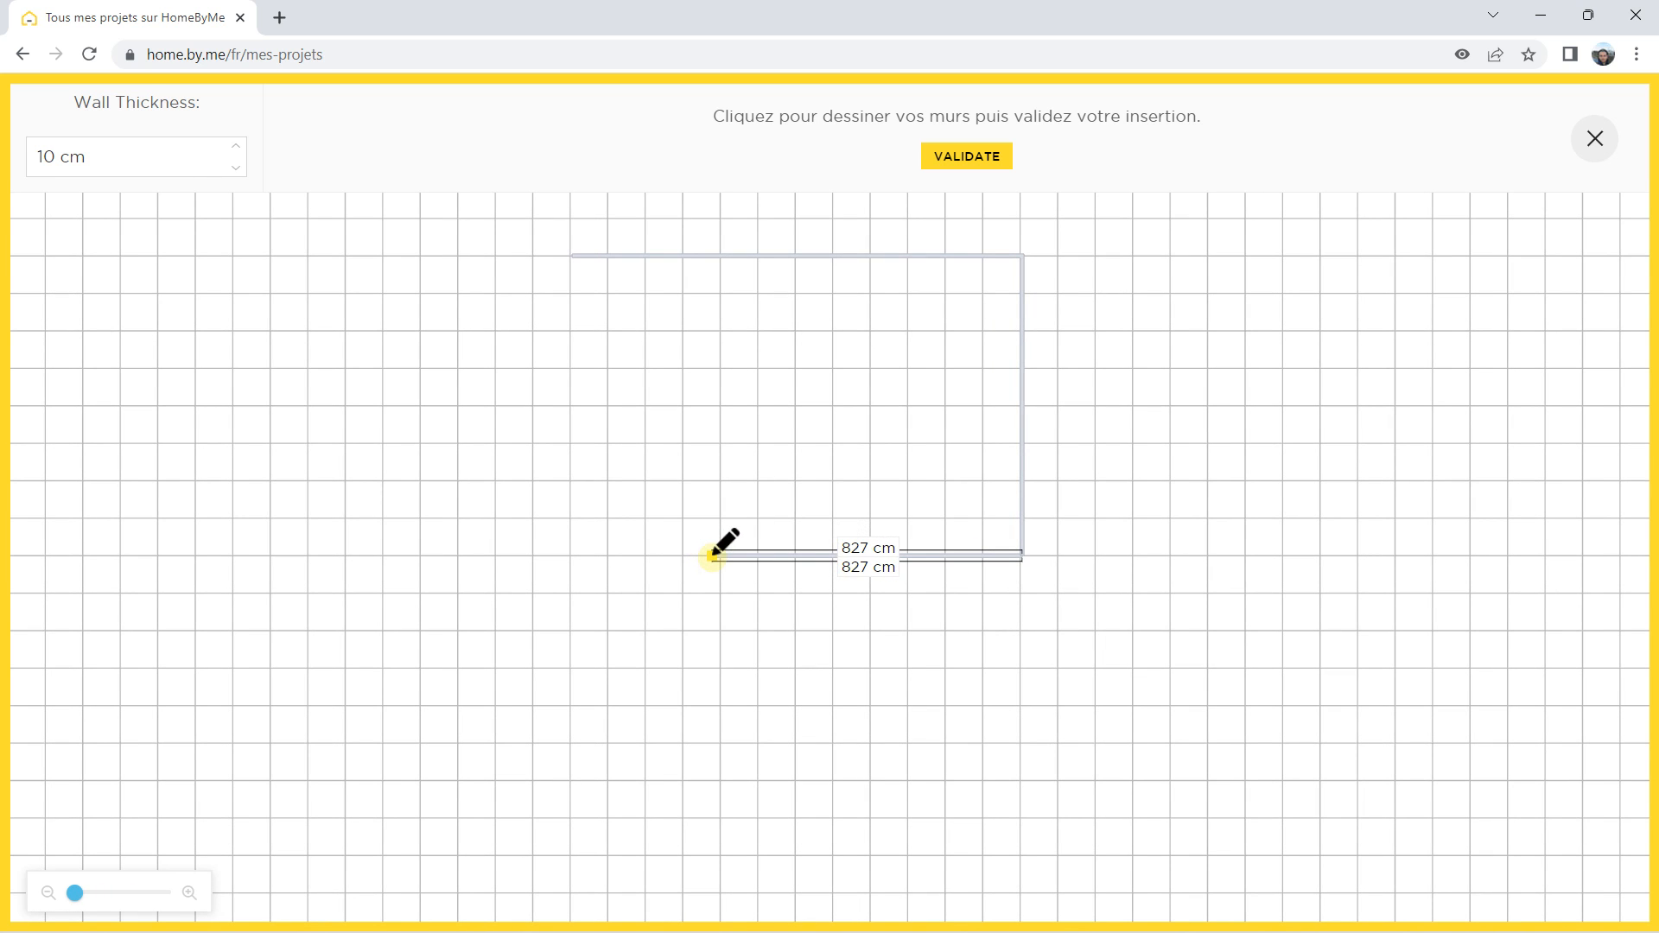
scroll(728, 554, up, 4)
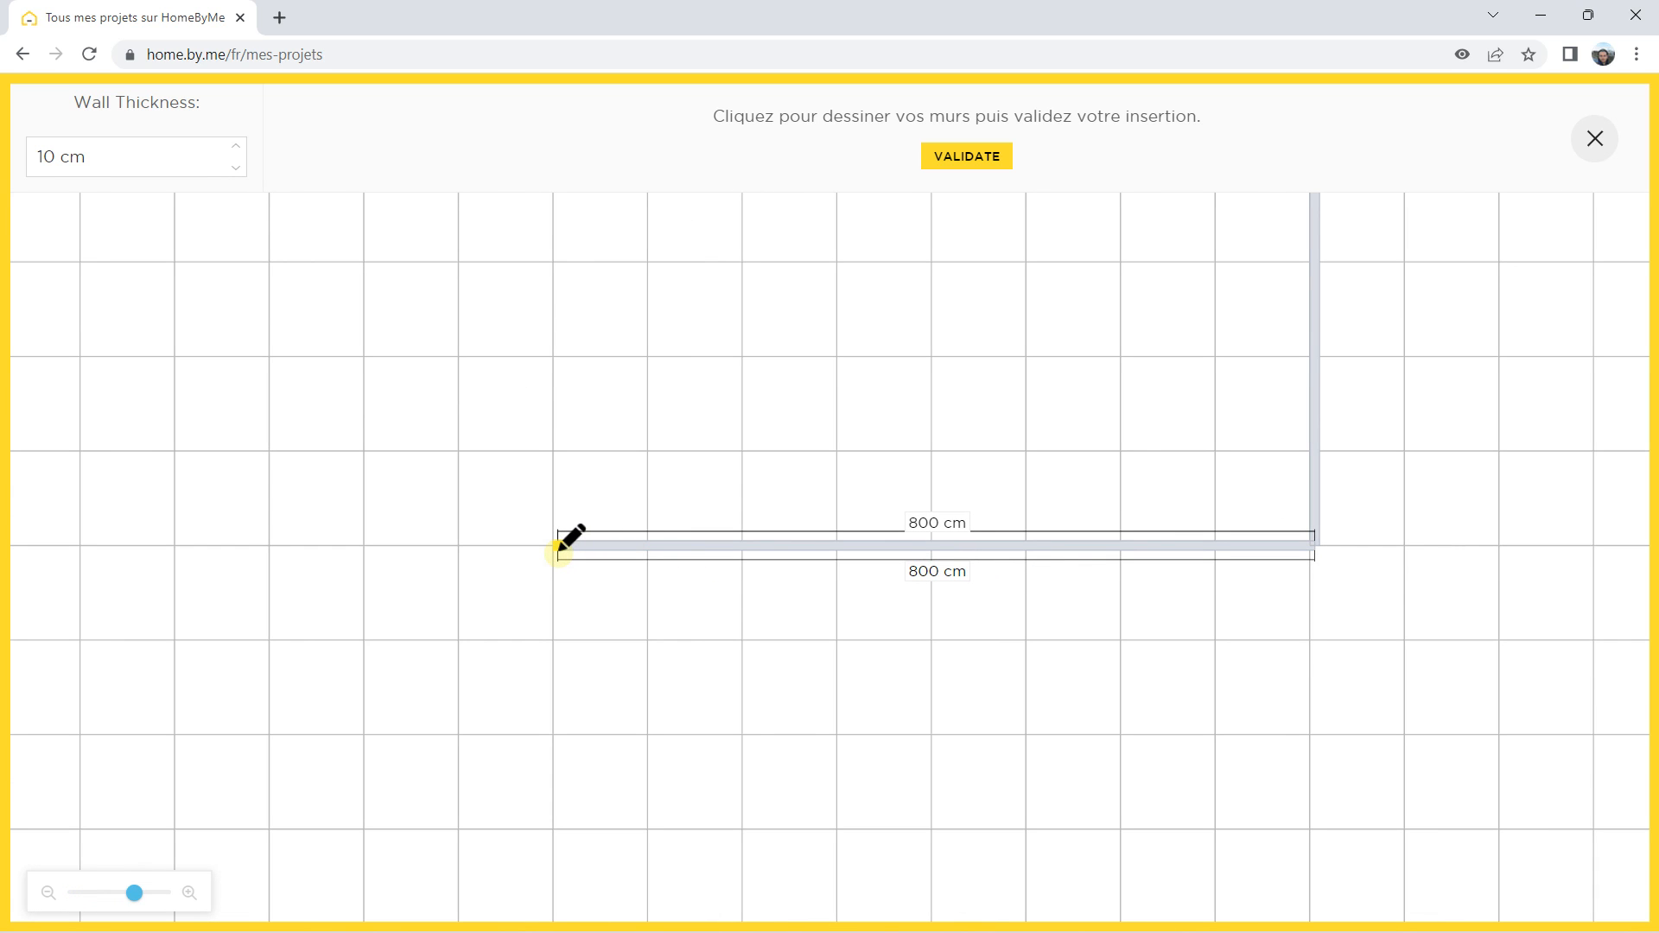
click(559, 548)
Step: Add a short vertical wall 200 cm long, running down from the left end of the lower 800 cm wall
scroll(562, 544, down, 3)
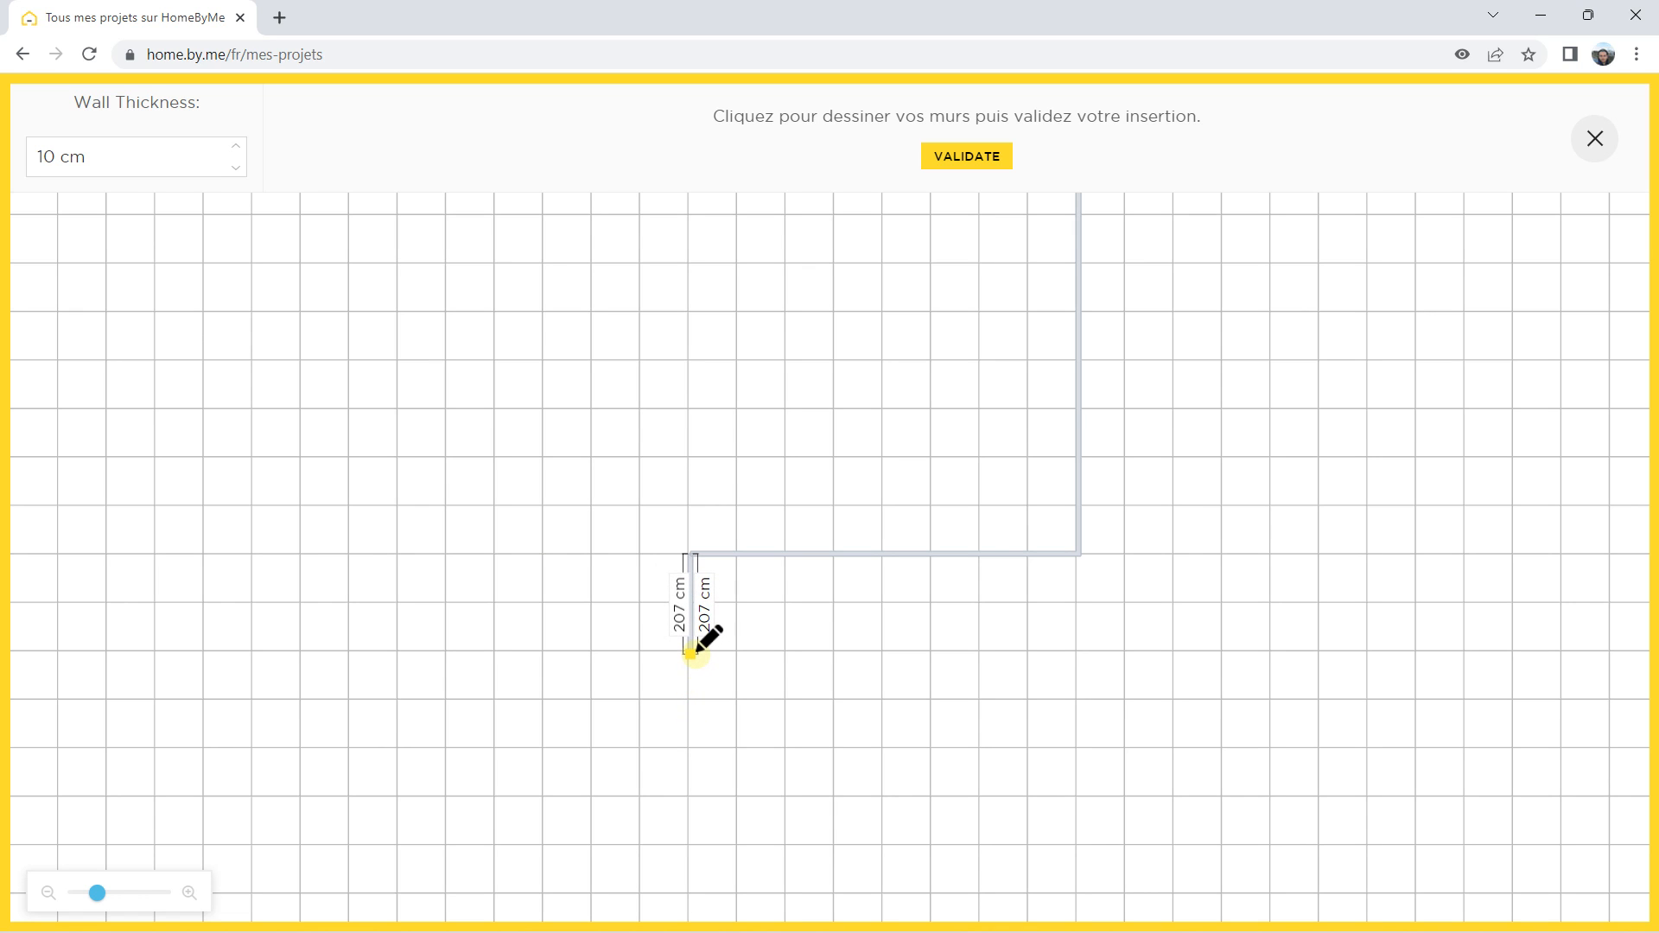
scroll(695, 647, up, 3)
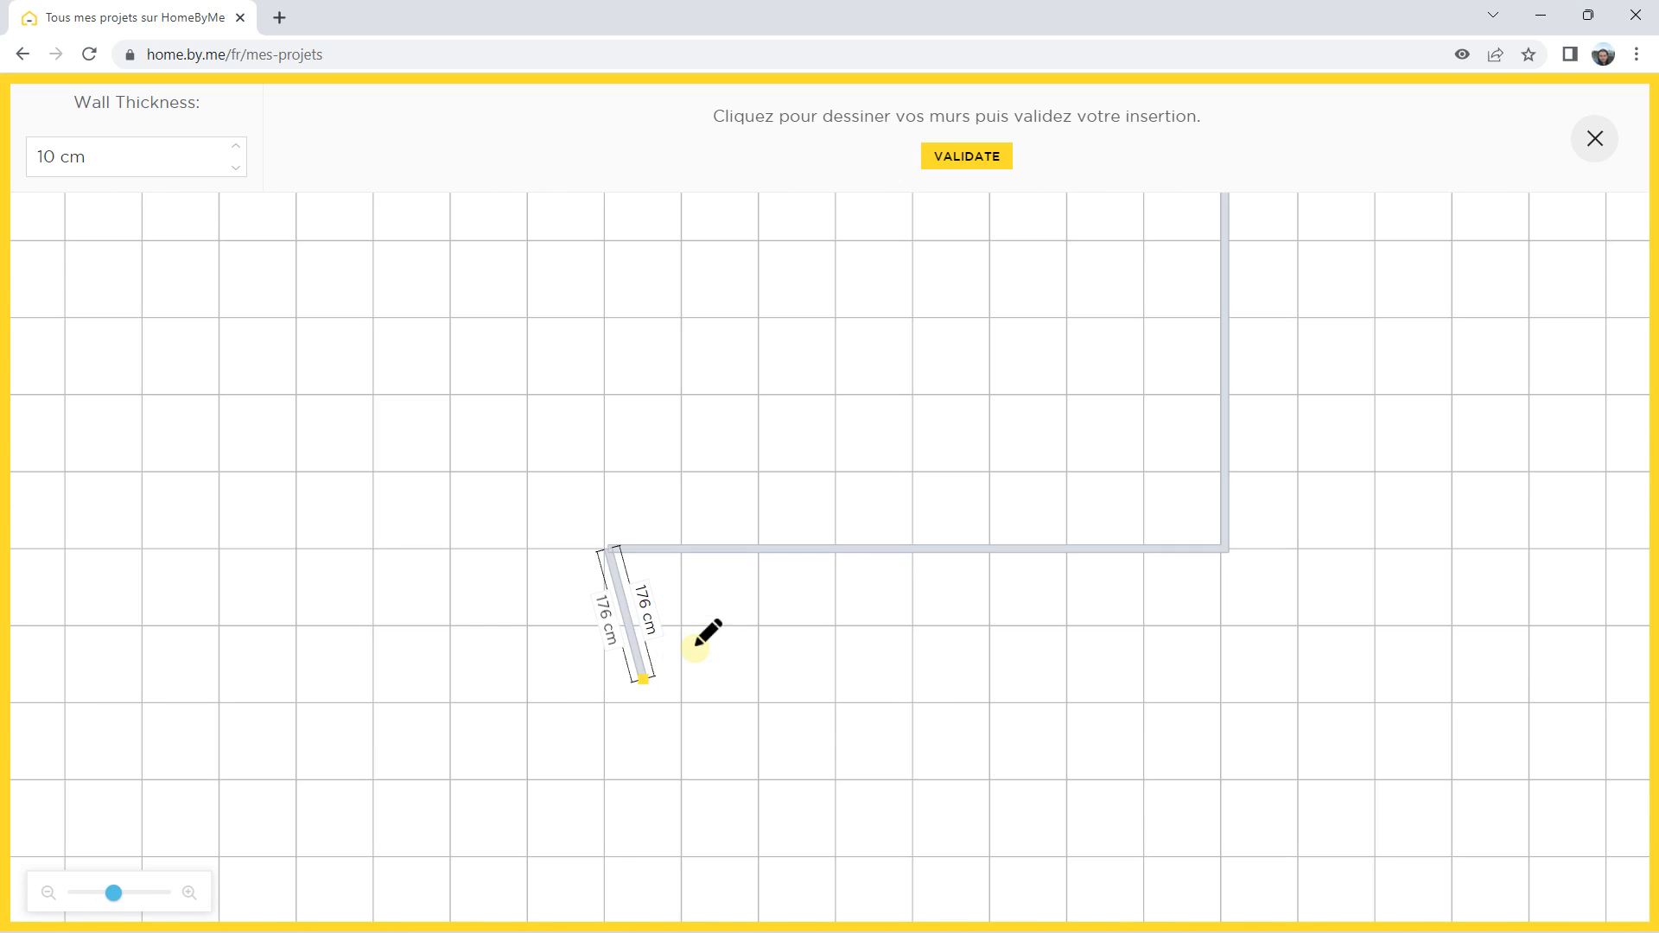
click(609, 702)
scroll(389, 689, up, 5)
scroll(393, 670, down, 5)
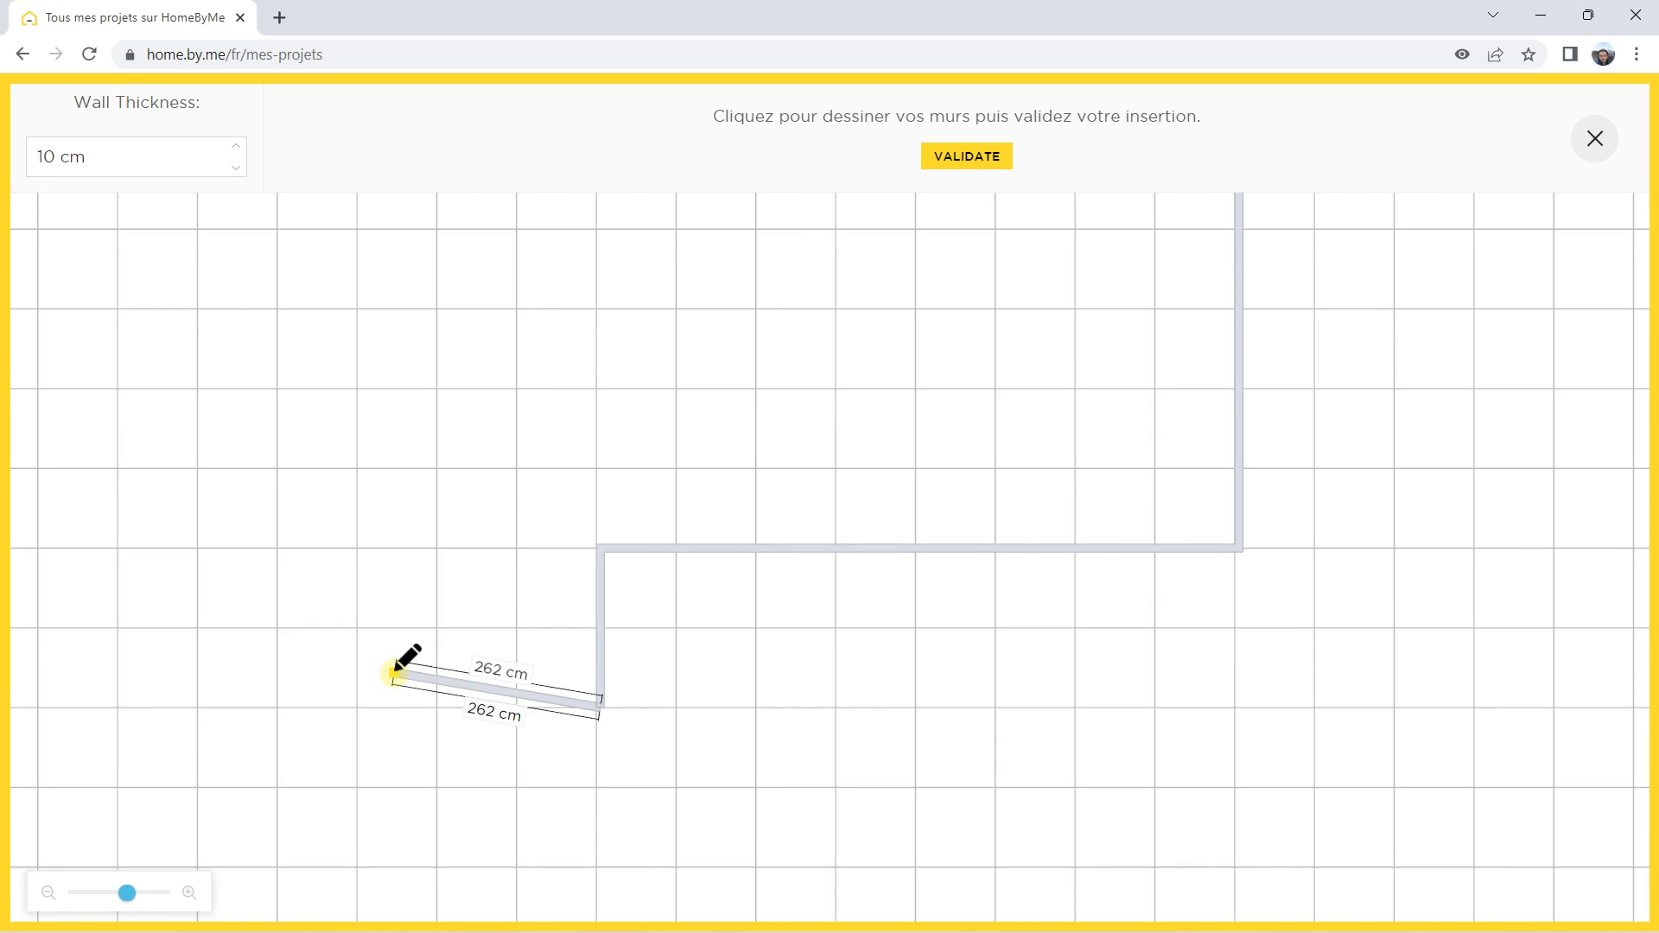
Step: Close the room outline with a horizontal wall running 400 cm left and a 1000 cm wall up to the outline's starting corner
scroll(398, 666, down, 5)
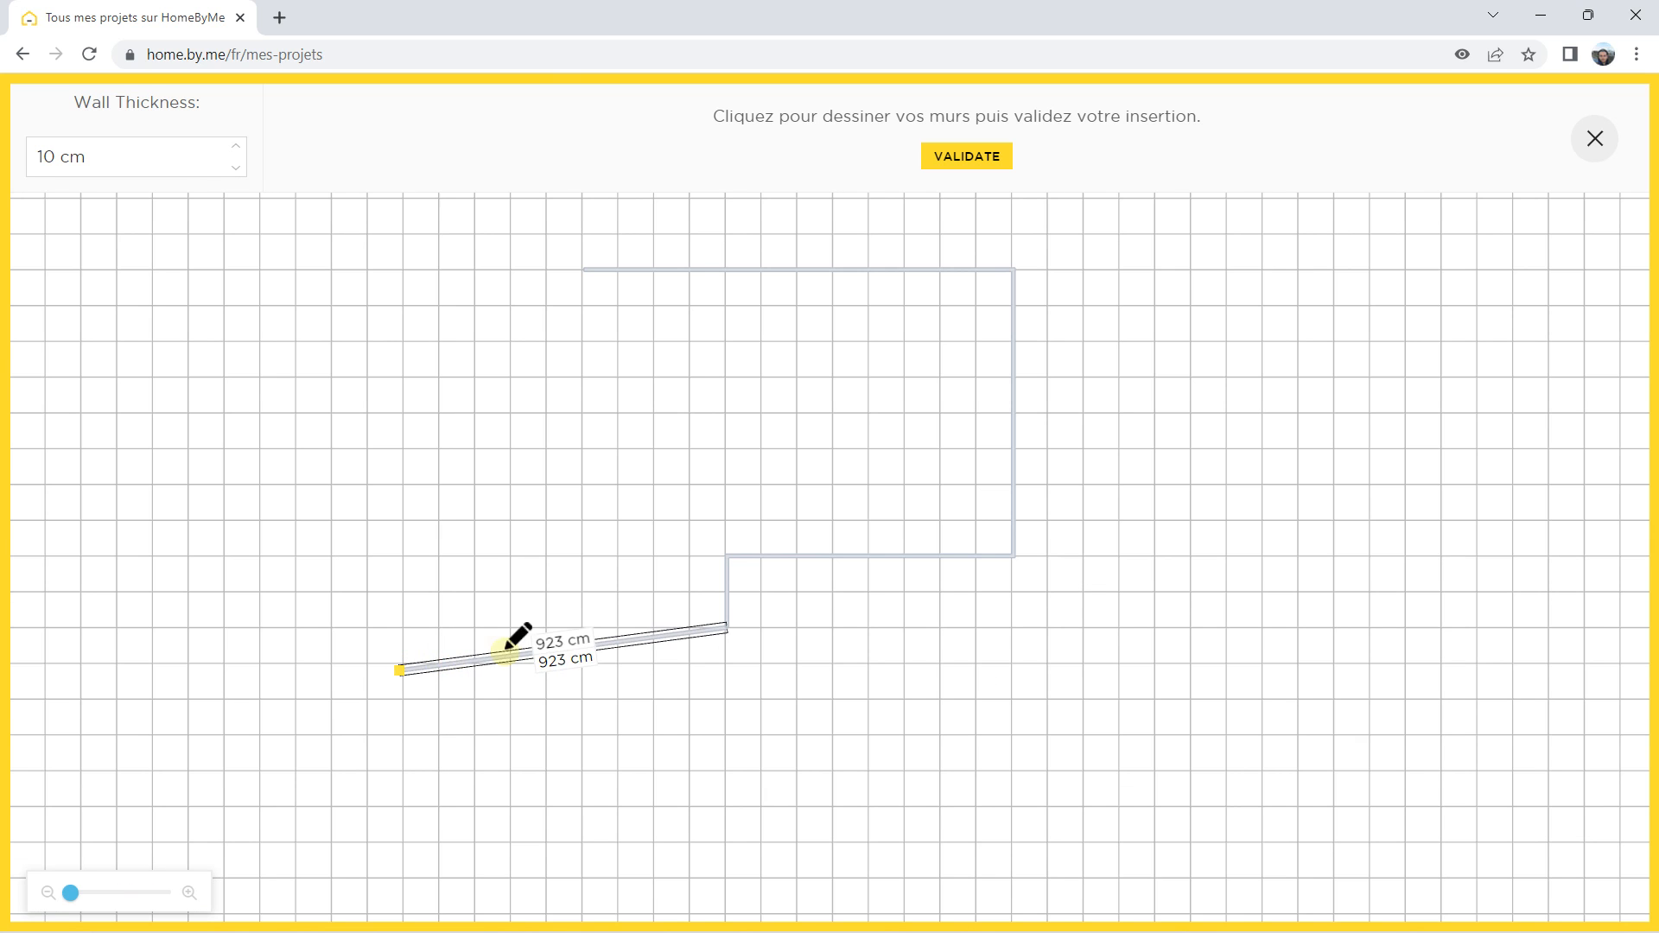
click(587, 628)
click(584, 268)
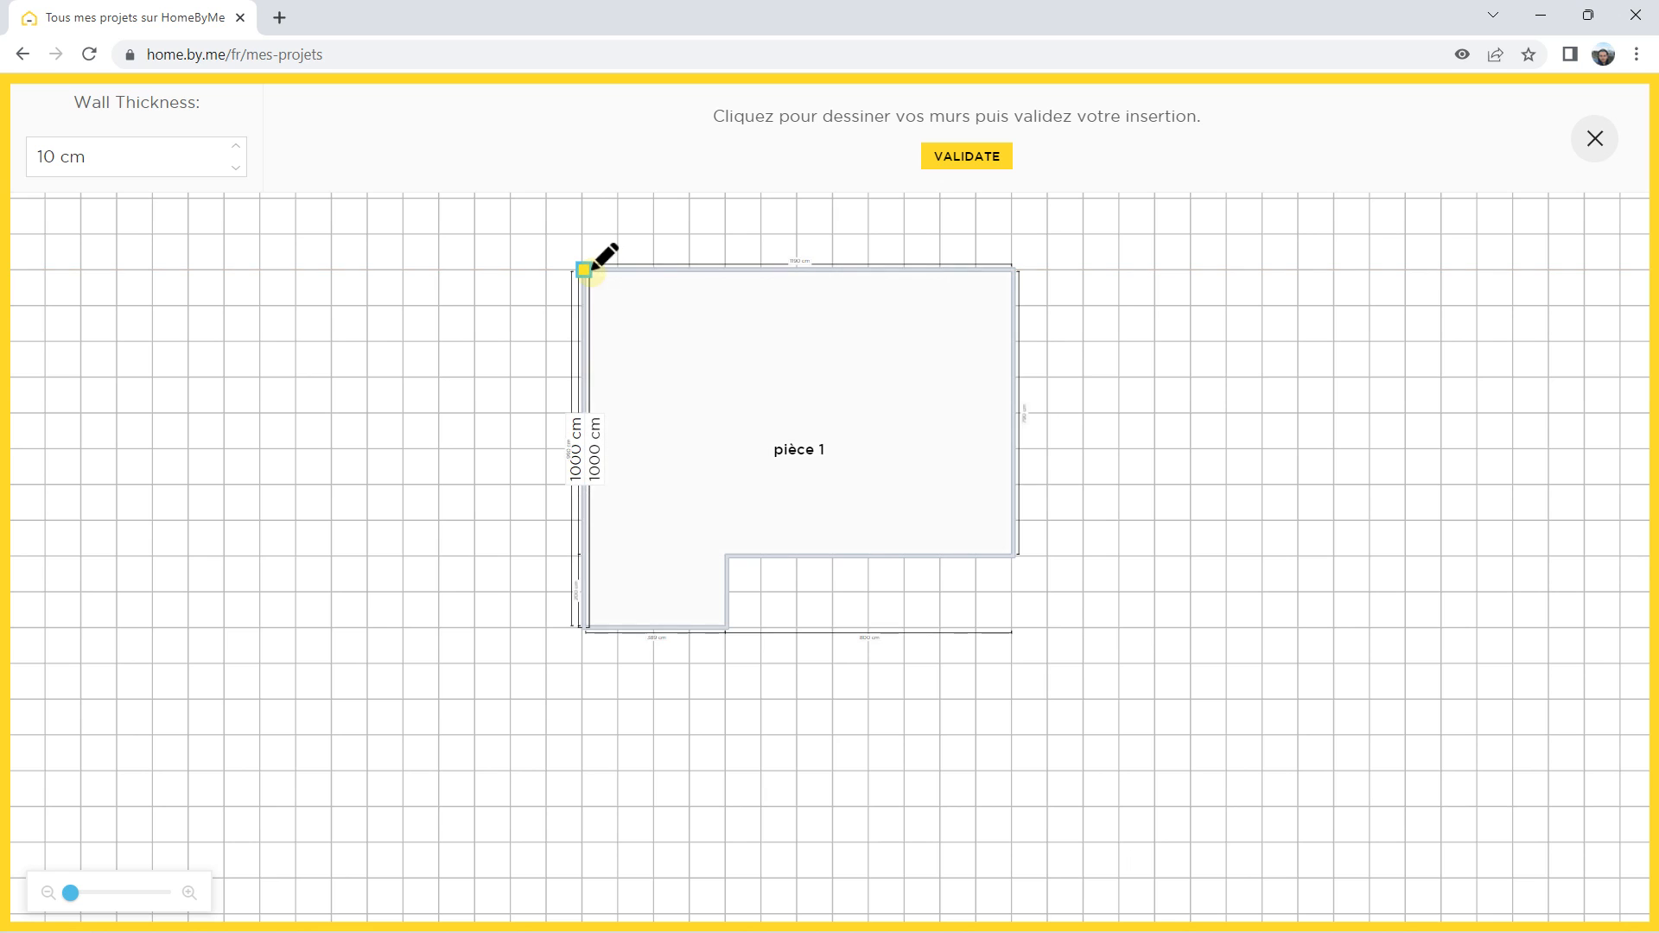
scroll(685, 620, up, 4)
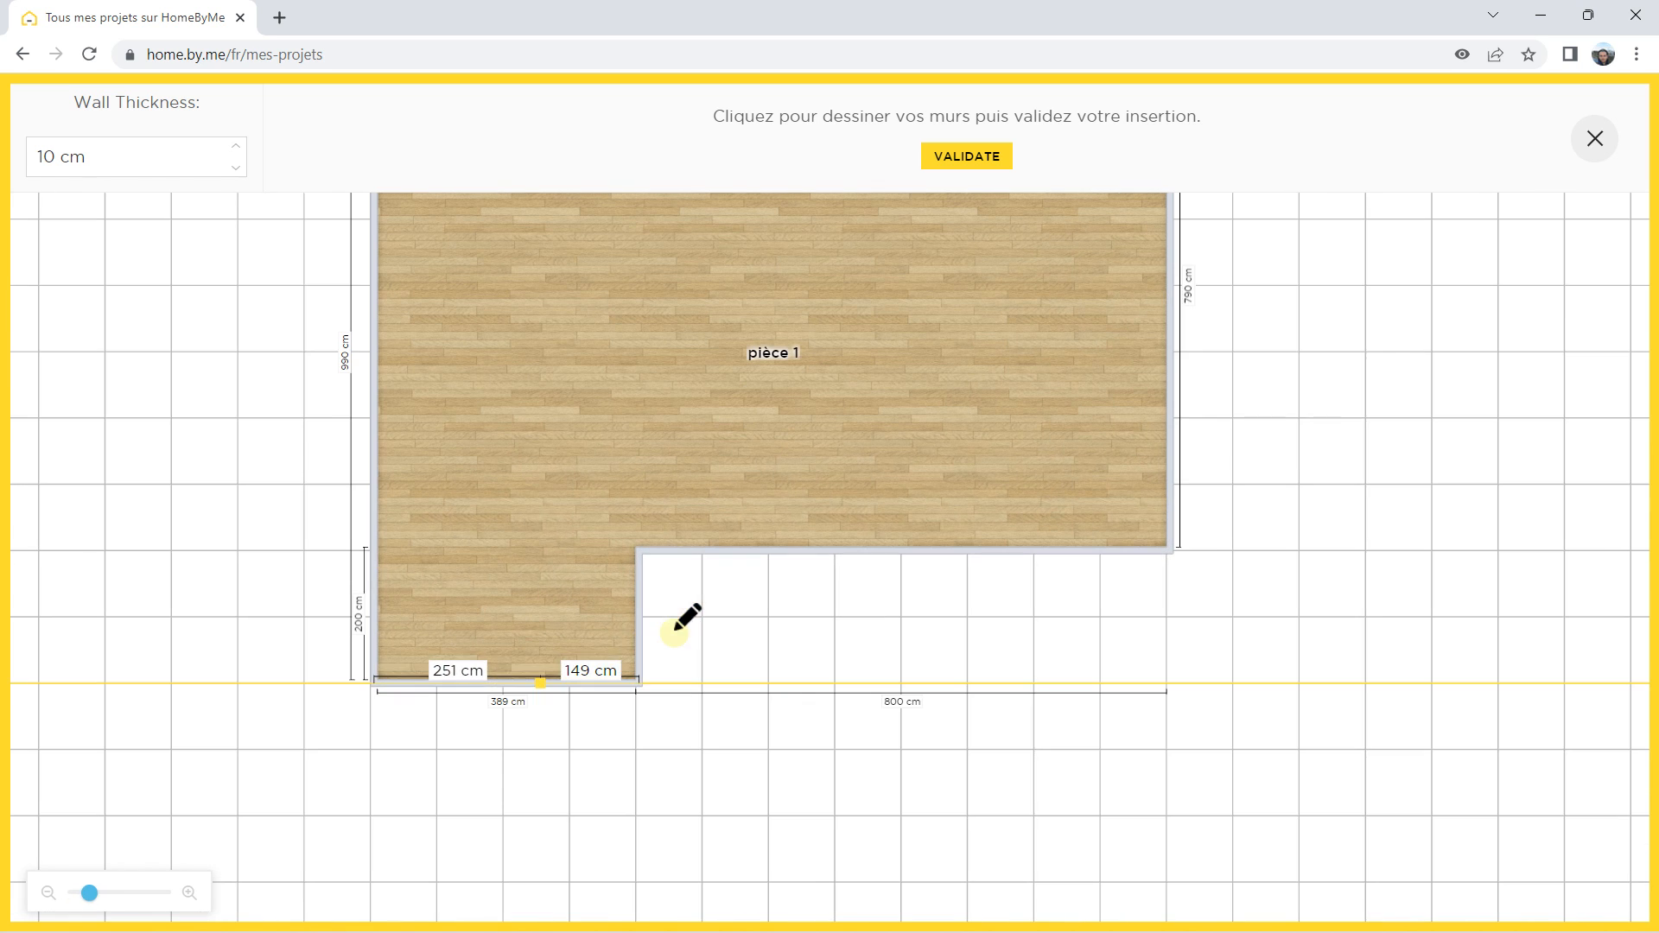
scroll(657, 593, down, 4)
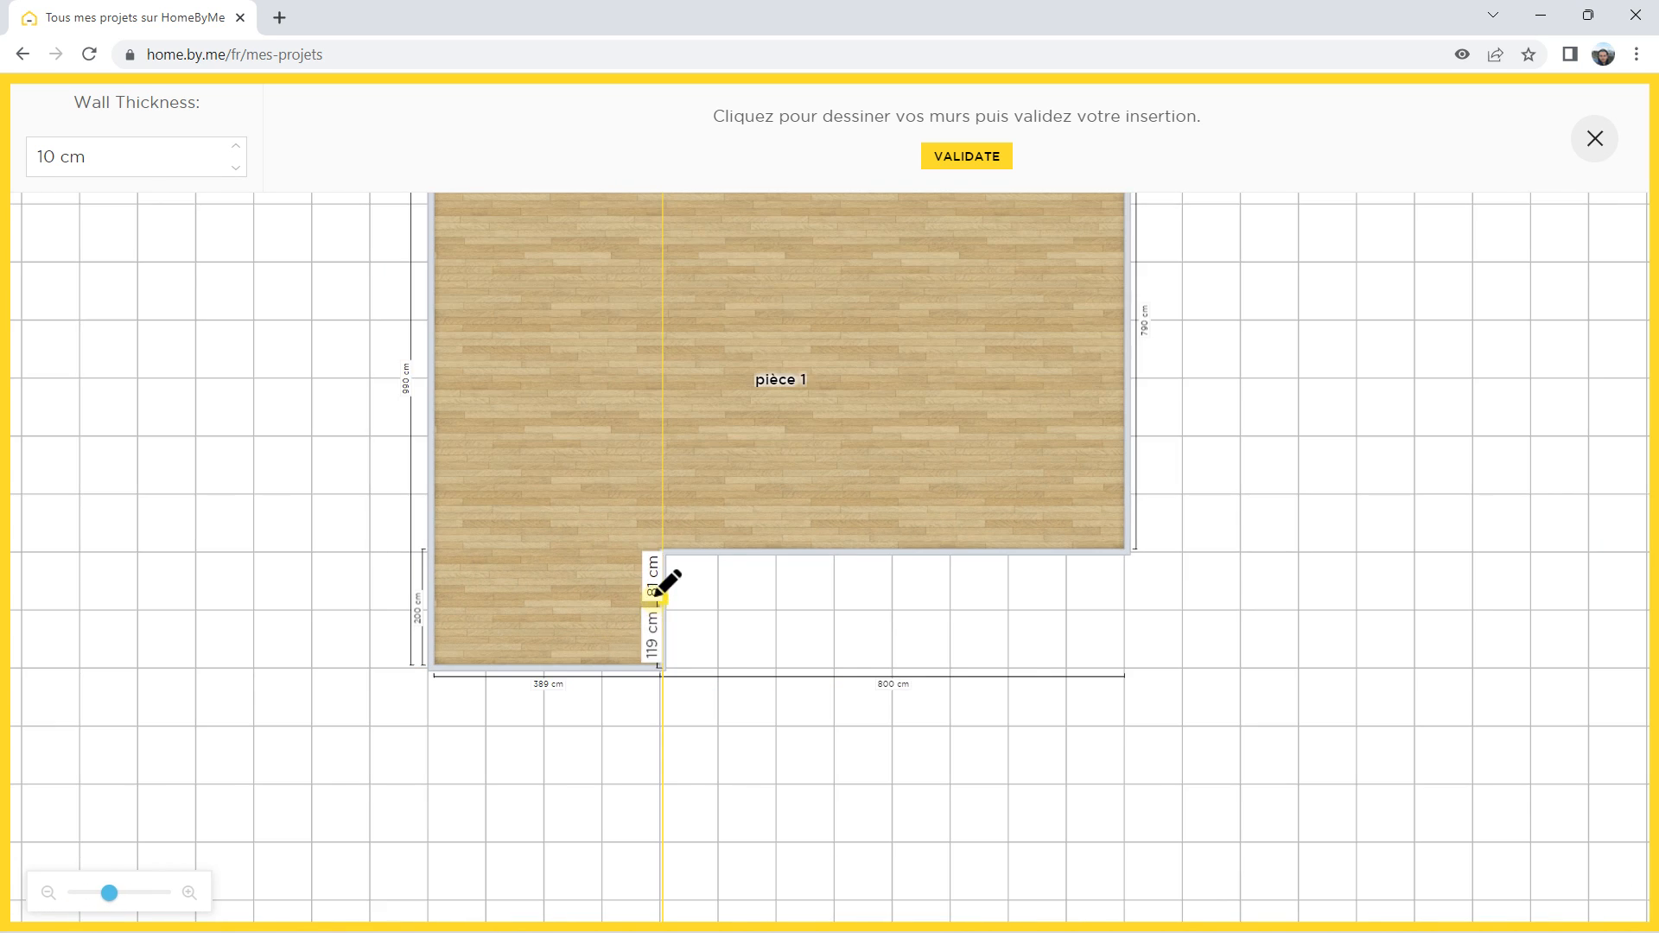
Step: Validate the finished exterior wall outline
scroll(872, 431, up, 1)
drag(825, 425, 750, 491)
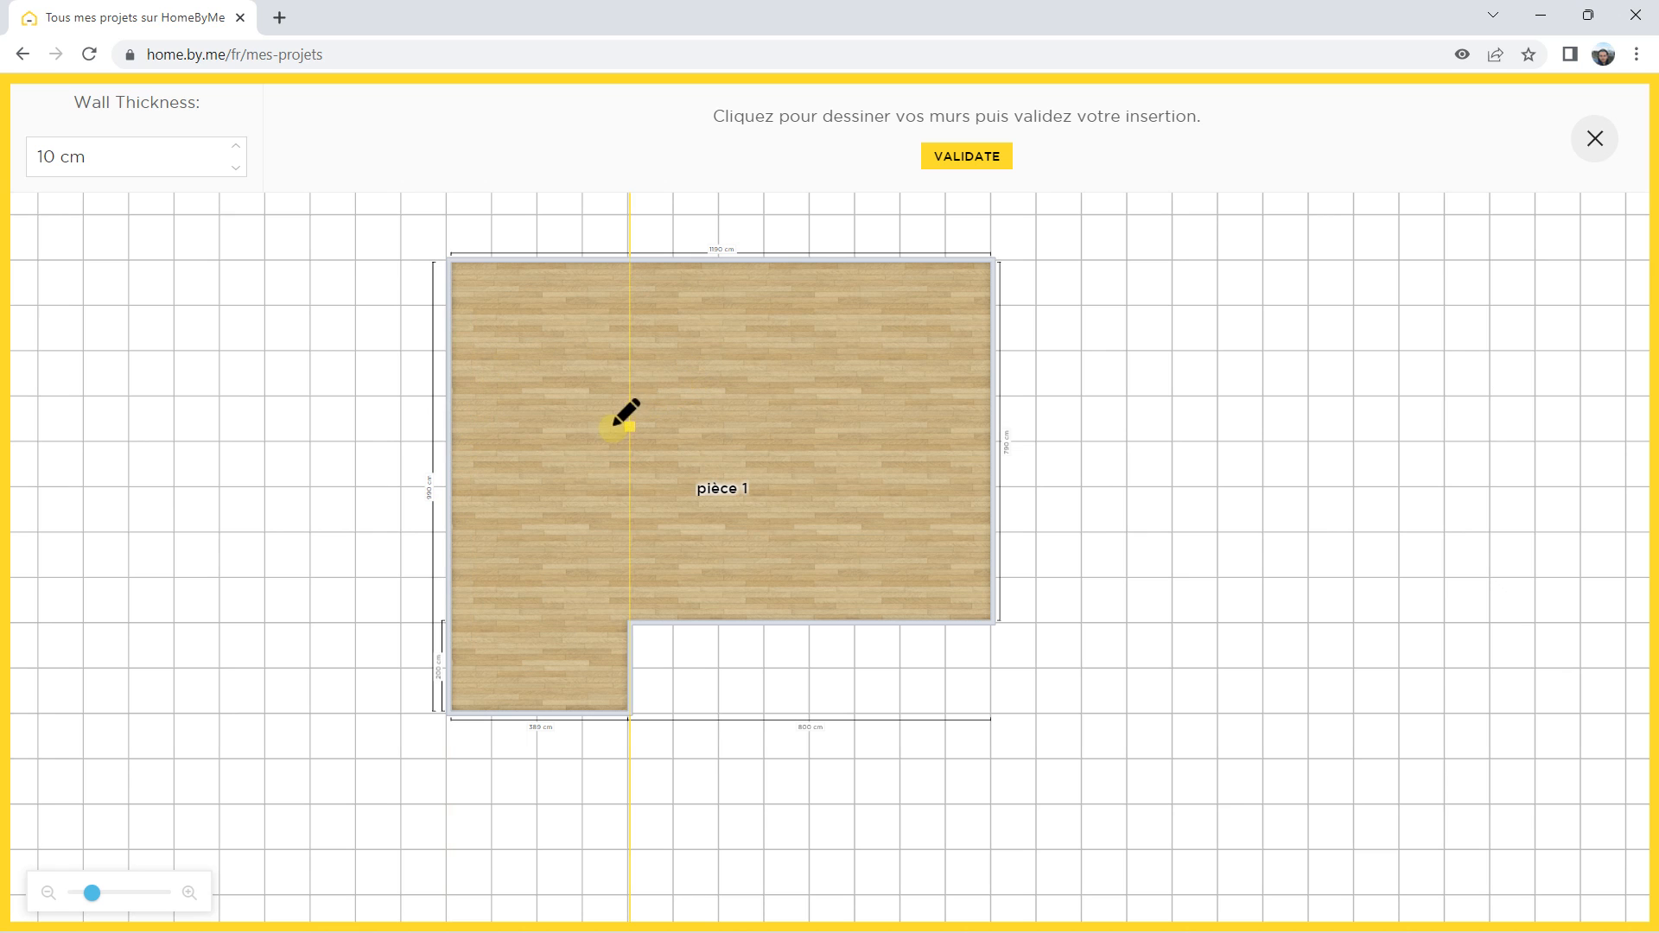
scroll(822, 298, up, 2)
scroll(824, 306, down, 2)
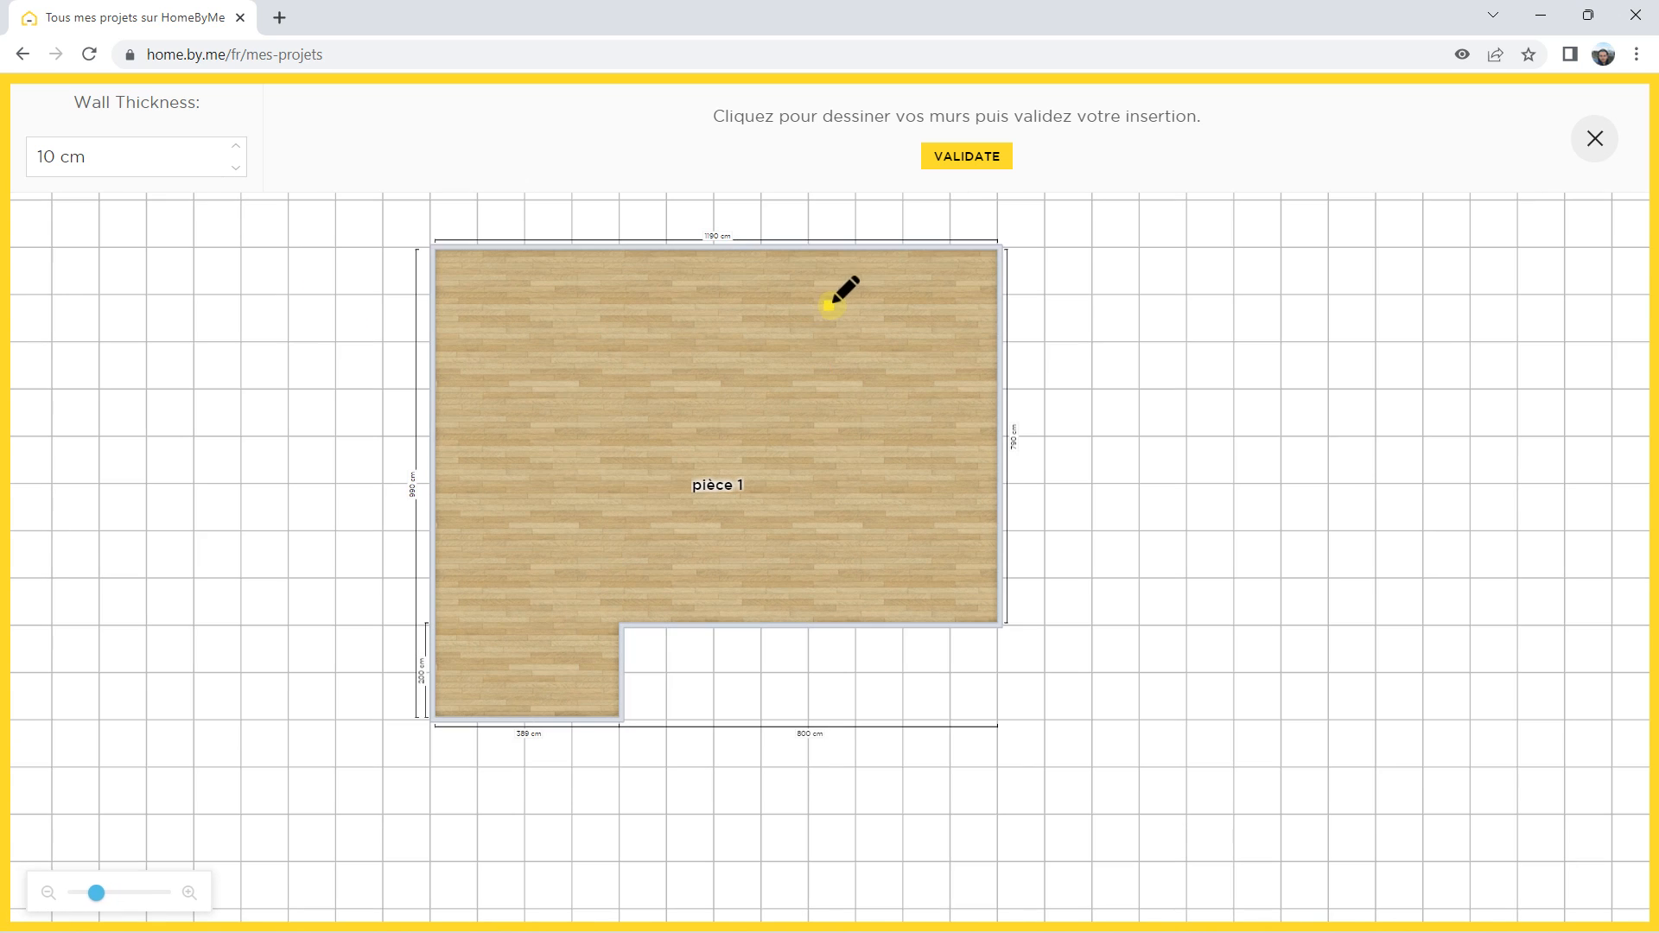
drag(833, 297, 772, 368)
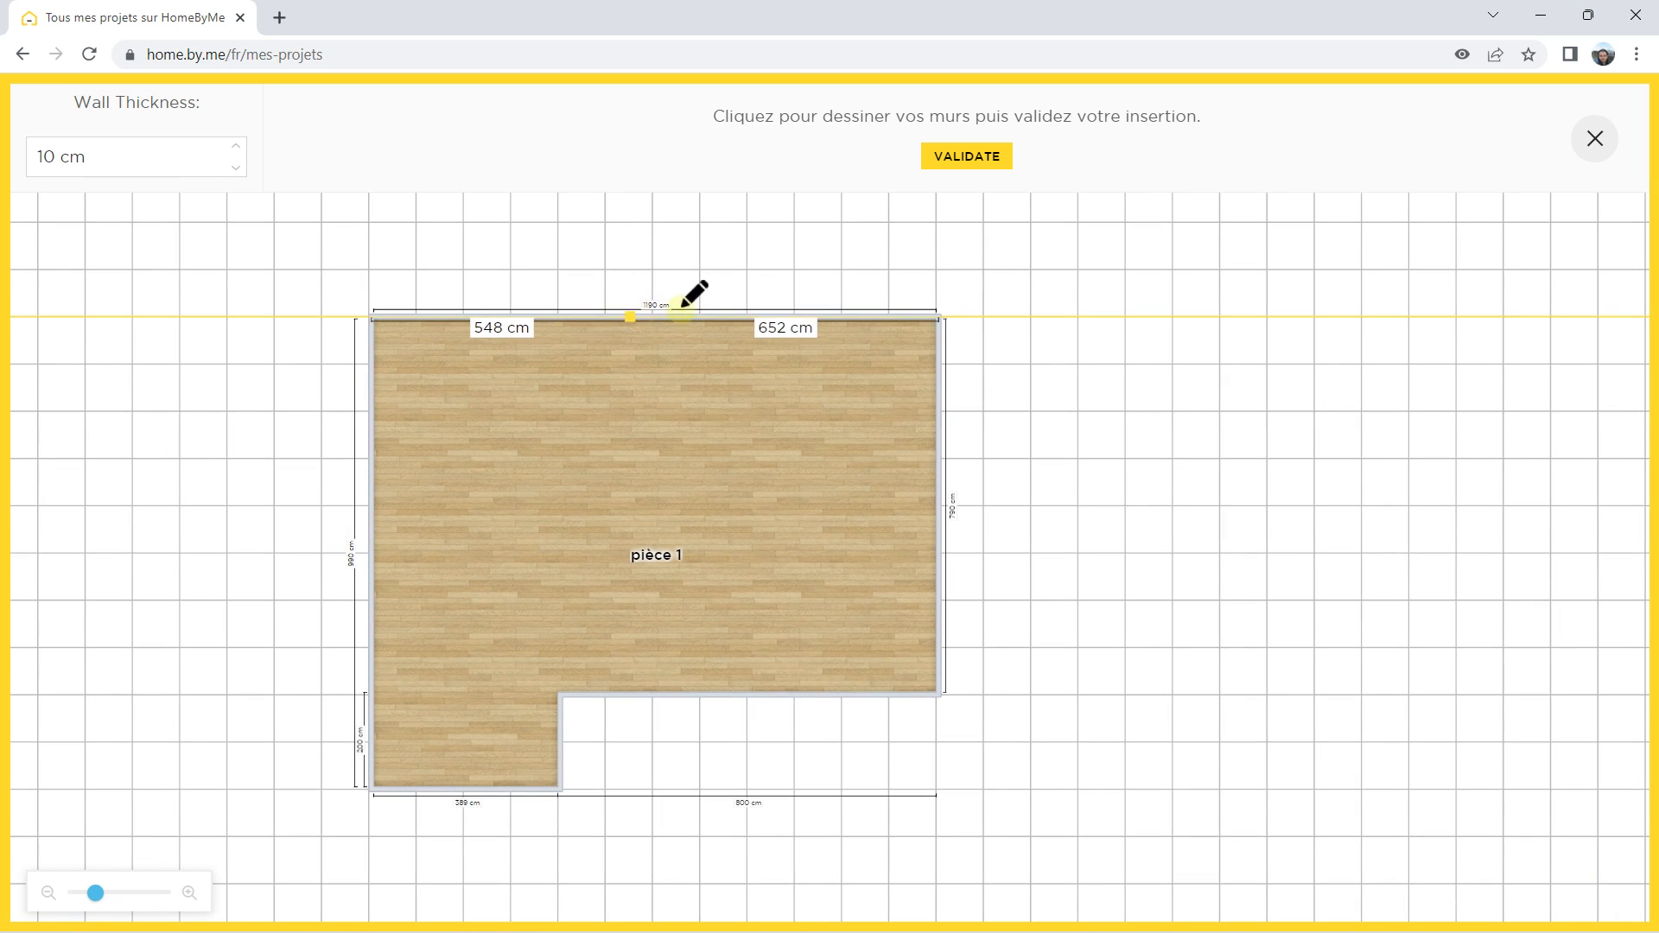
scroll(704, 376, up, 1)
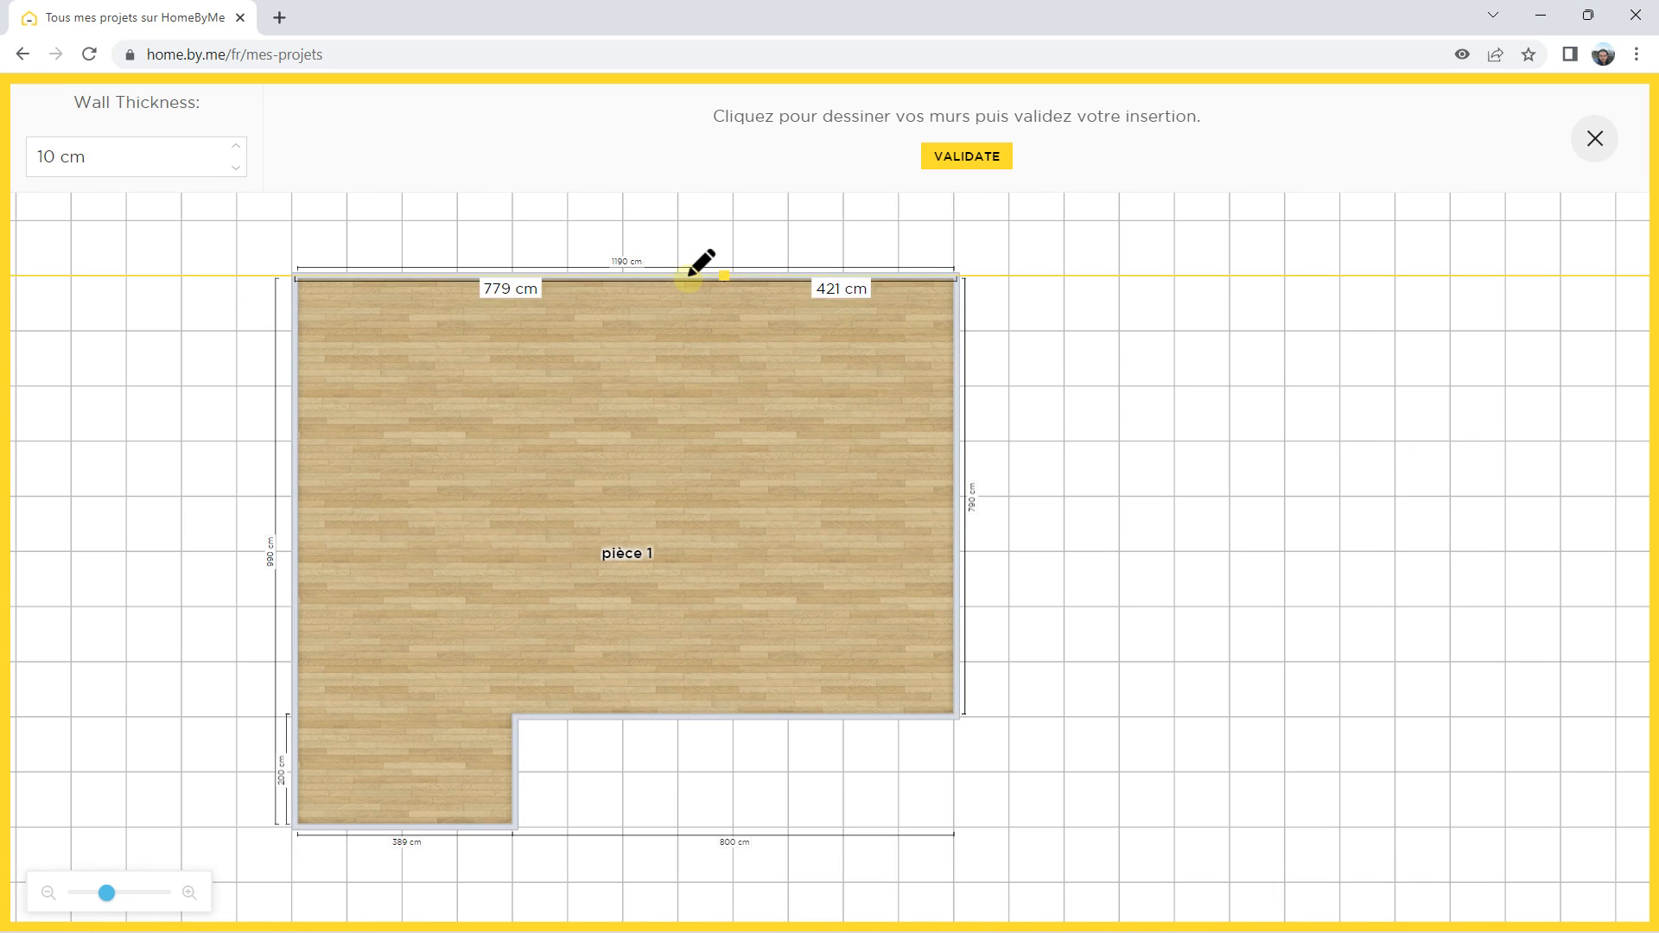
click(967, 156)
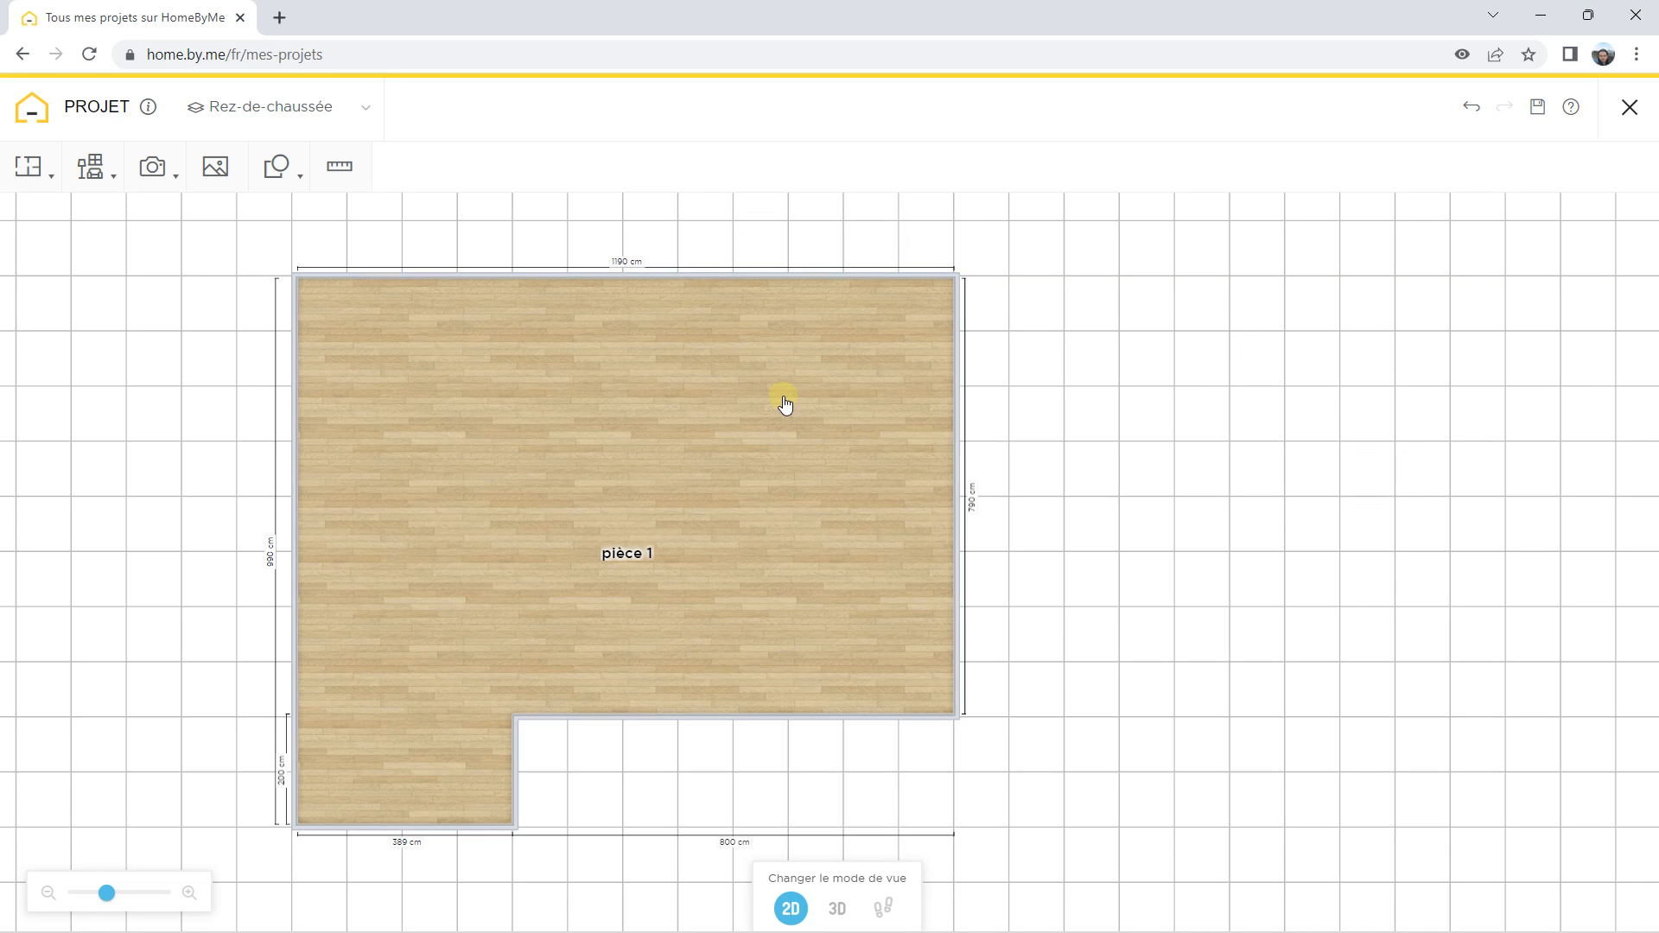
Step: Add a partition wall about 245 cm up from the outline's inner corner and across to the left exterior wall
click(31, 167)
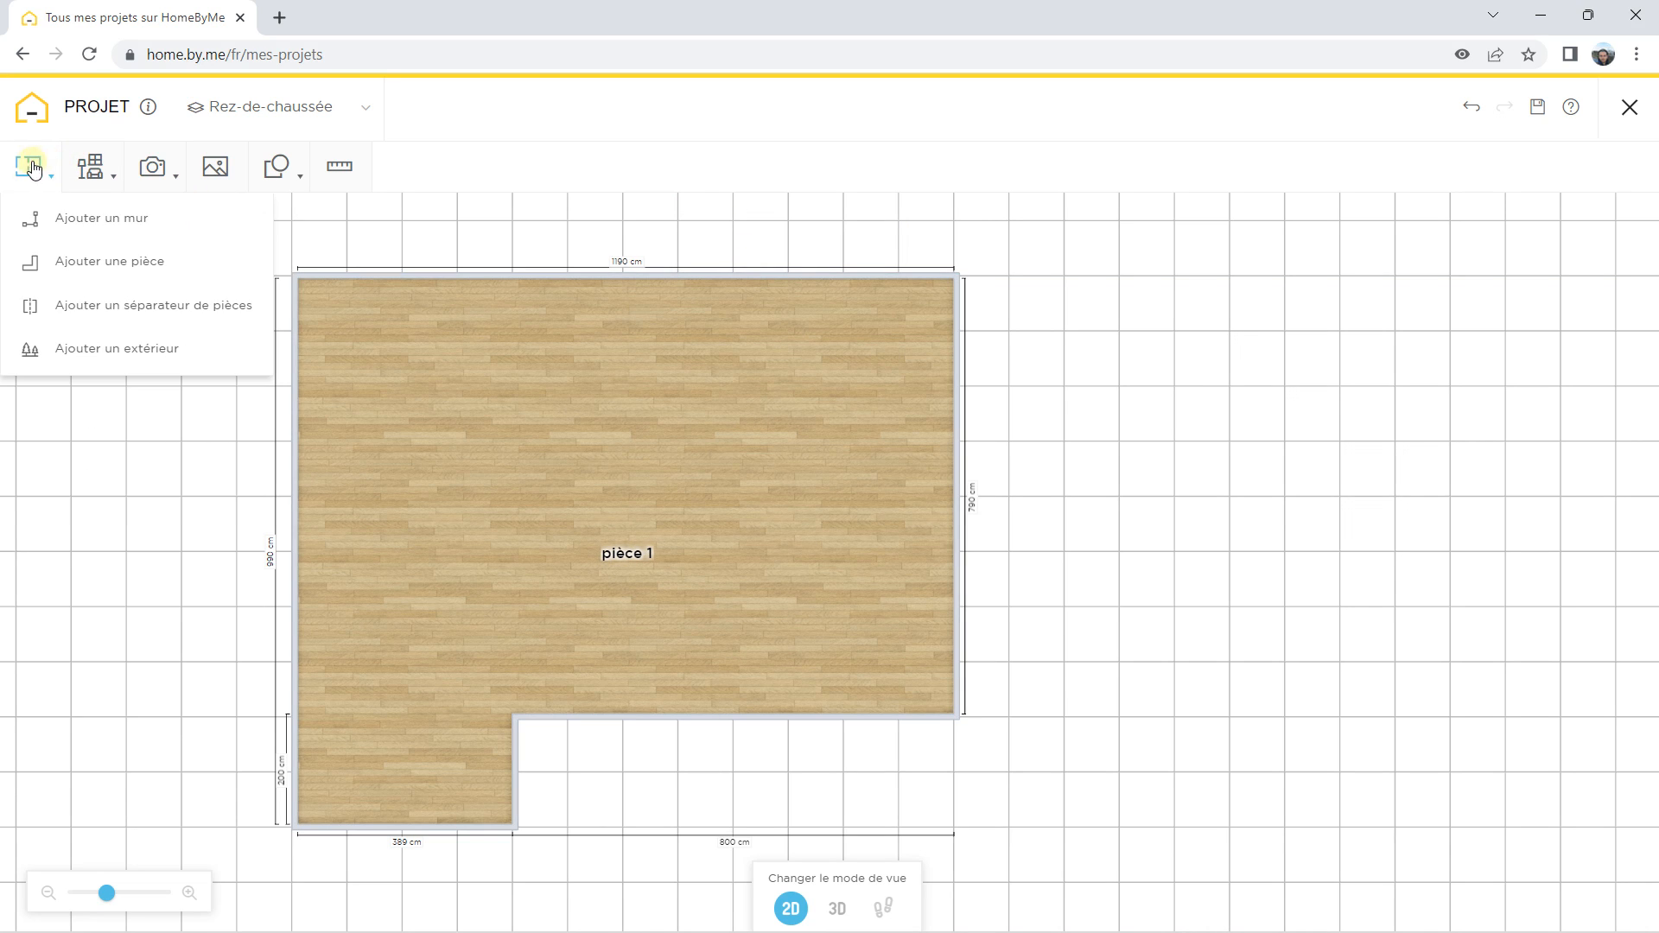
click(67, 219)
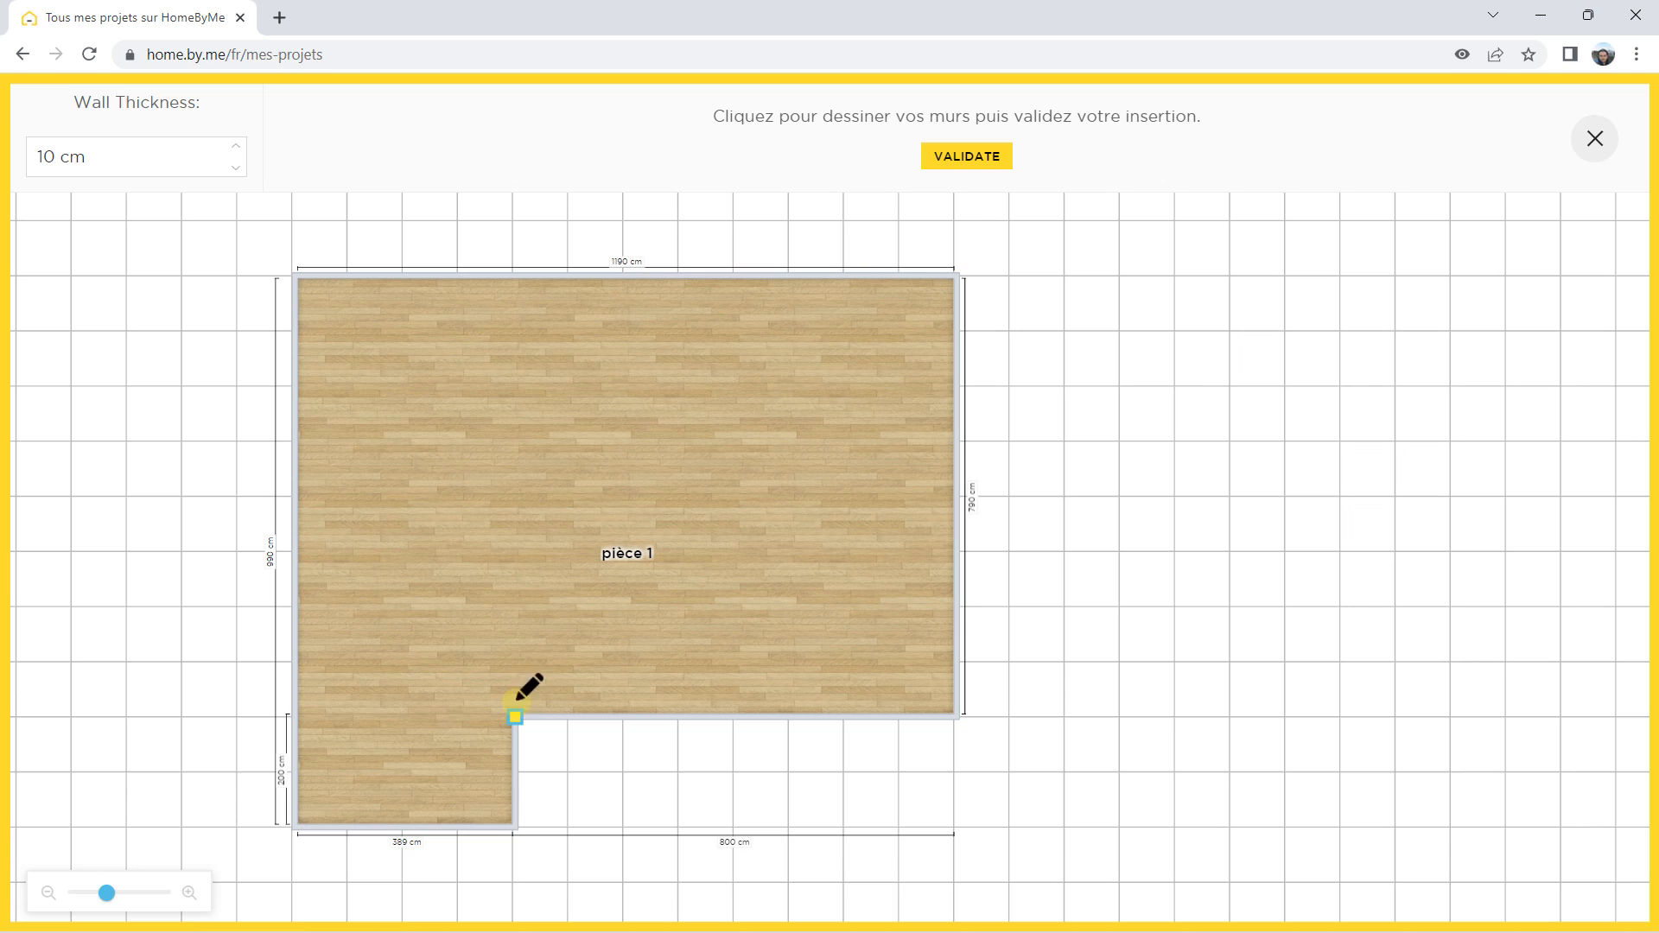
click(515, 702)
click(515, 583)
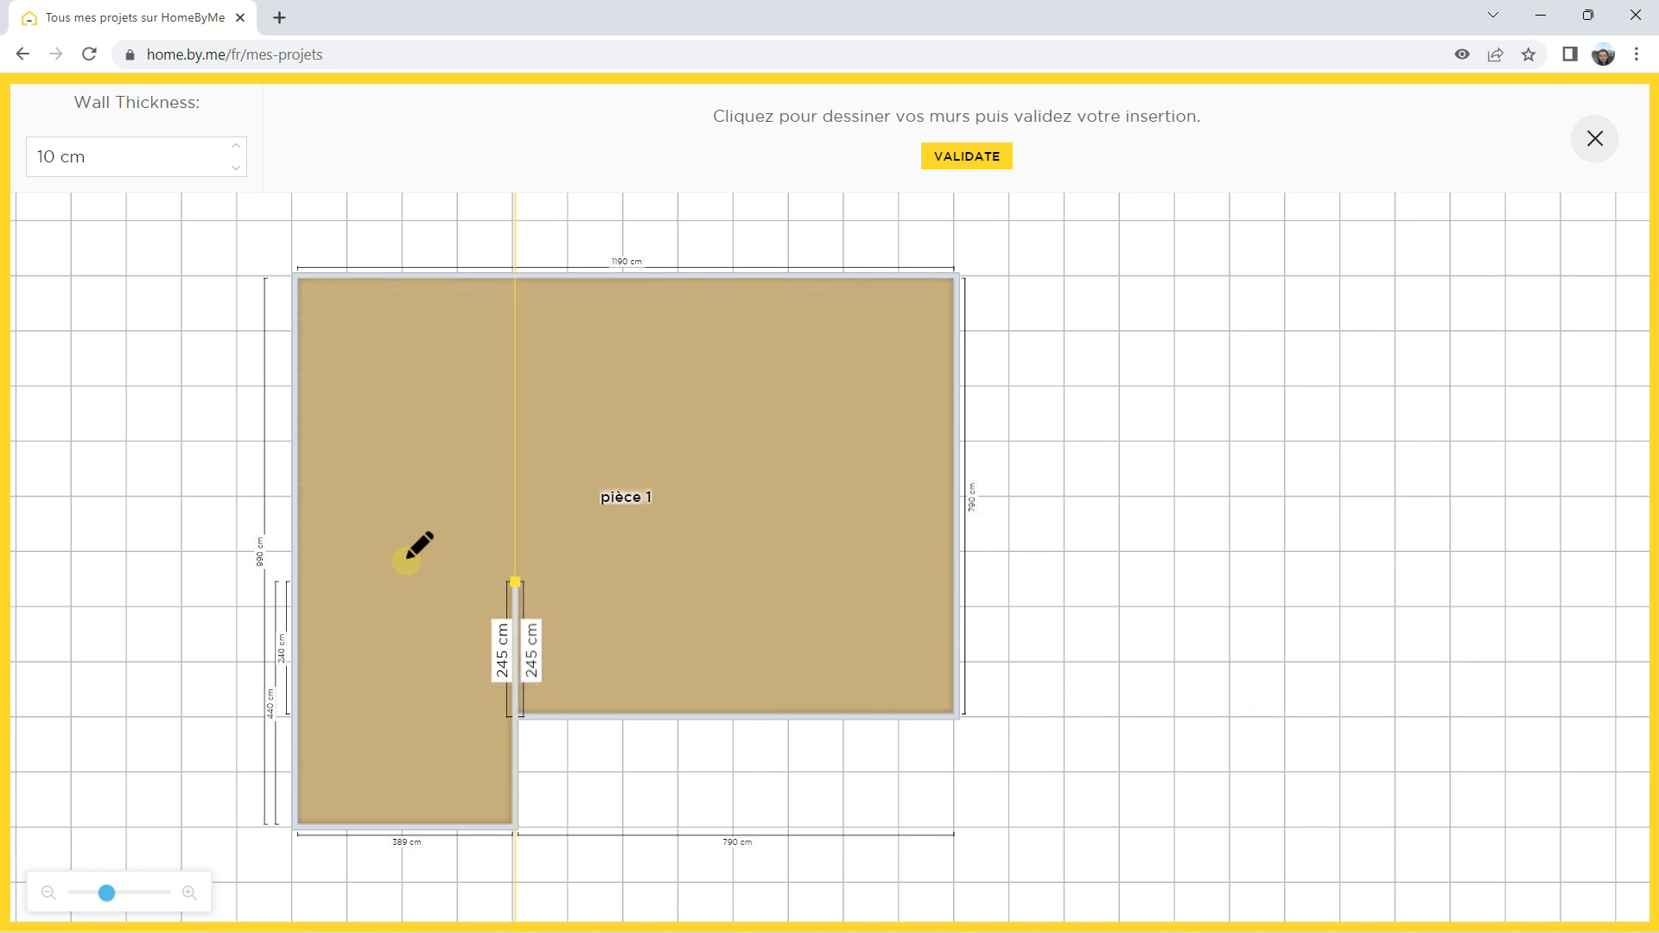
click(296, 585)
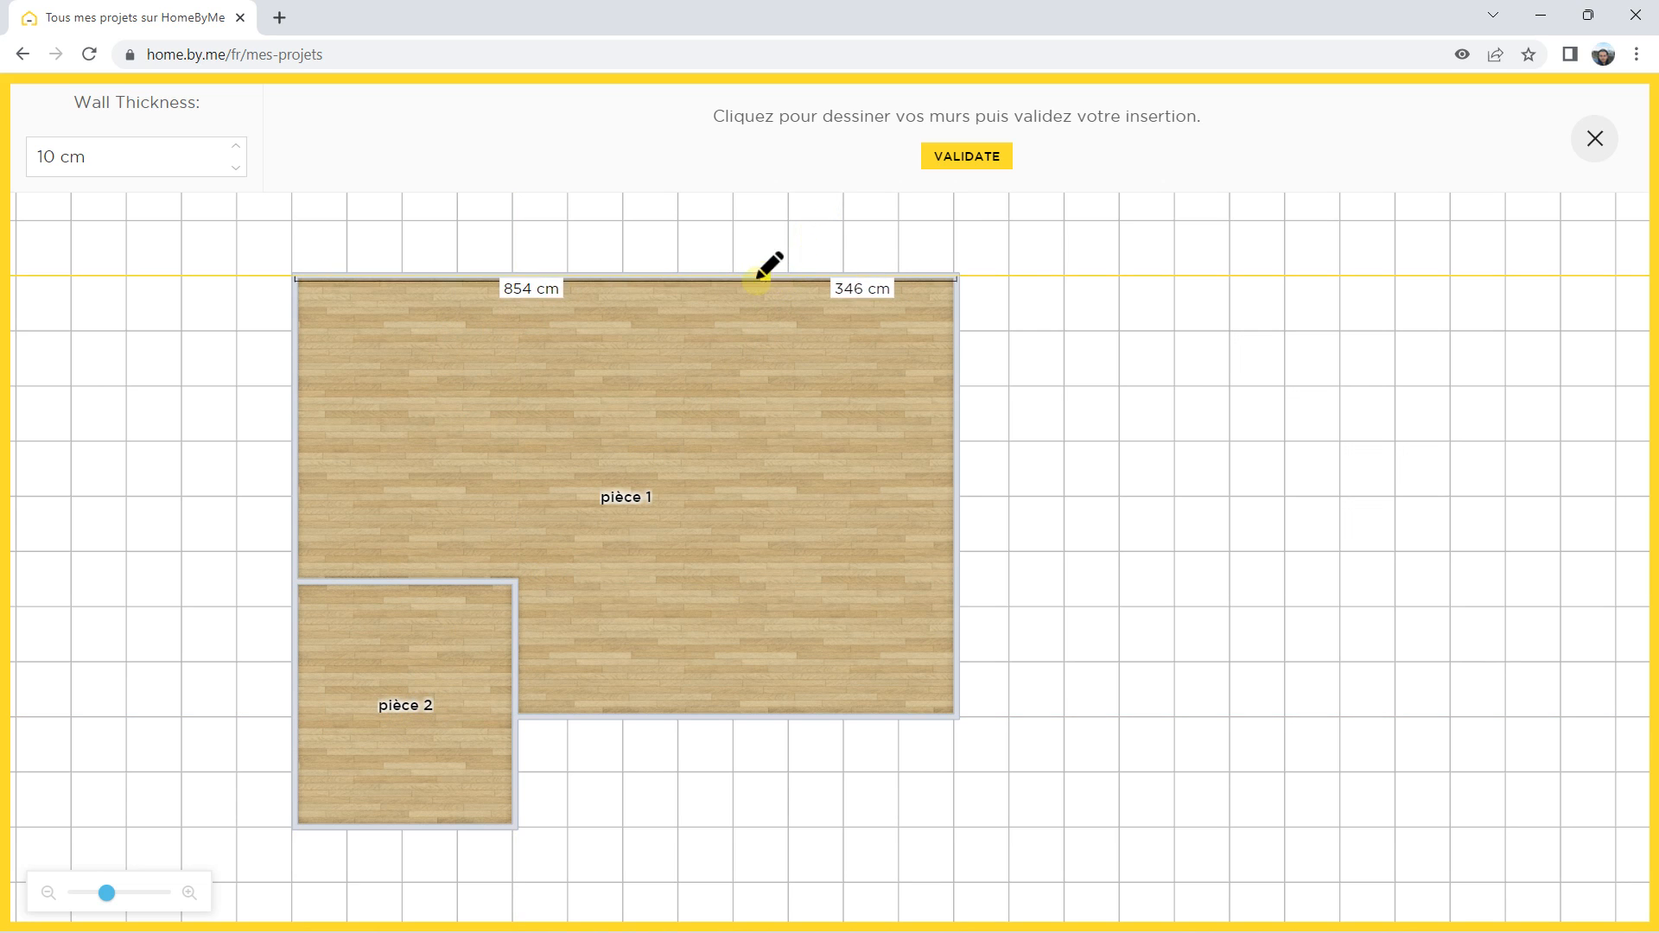
Step: Draw a partition about 386 cm down from the upper exterior wall and across to the right exterior wall, enclosing the upper-right area
click(711, 278)
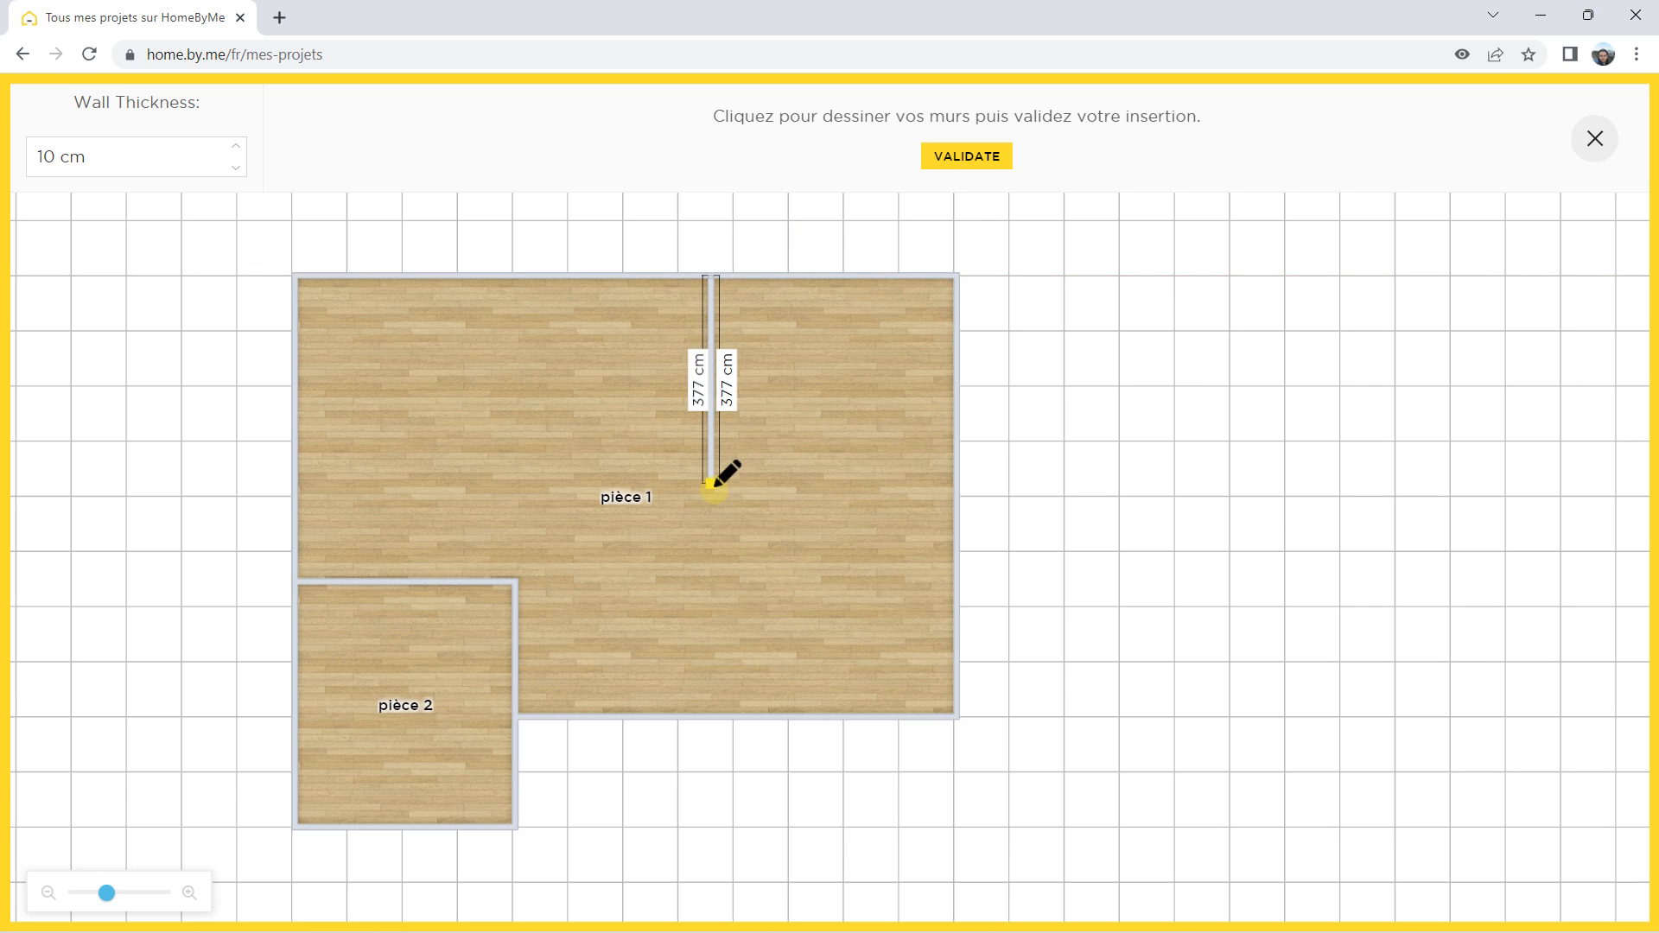
click(743, 488)
click(954, 490)
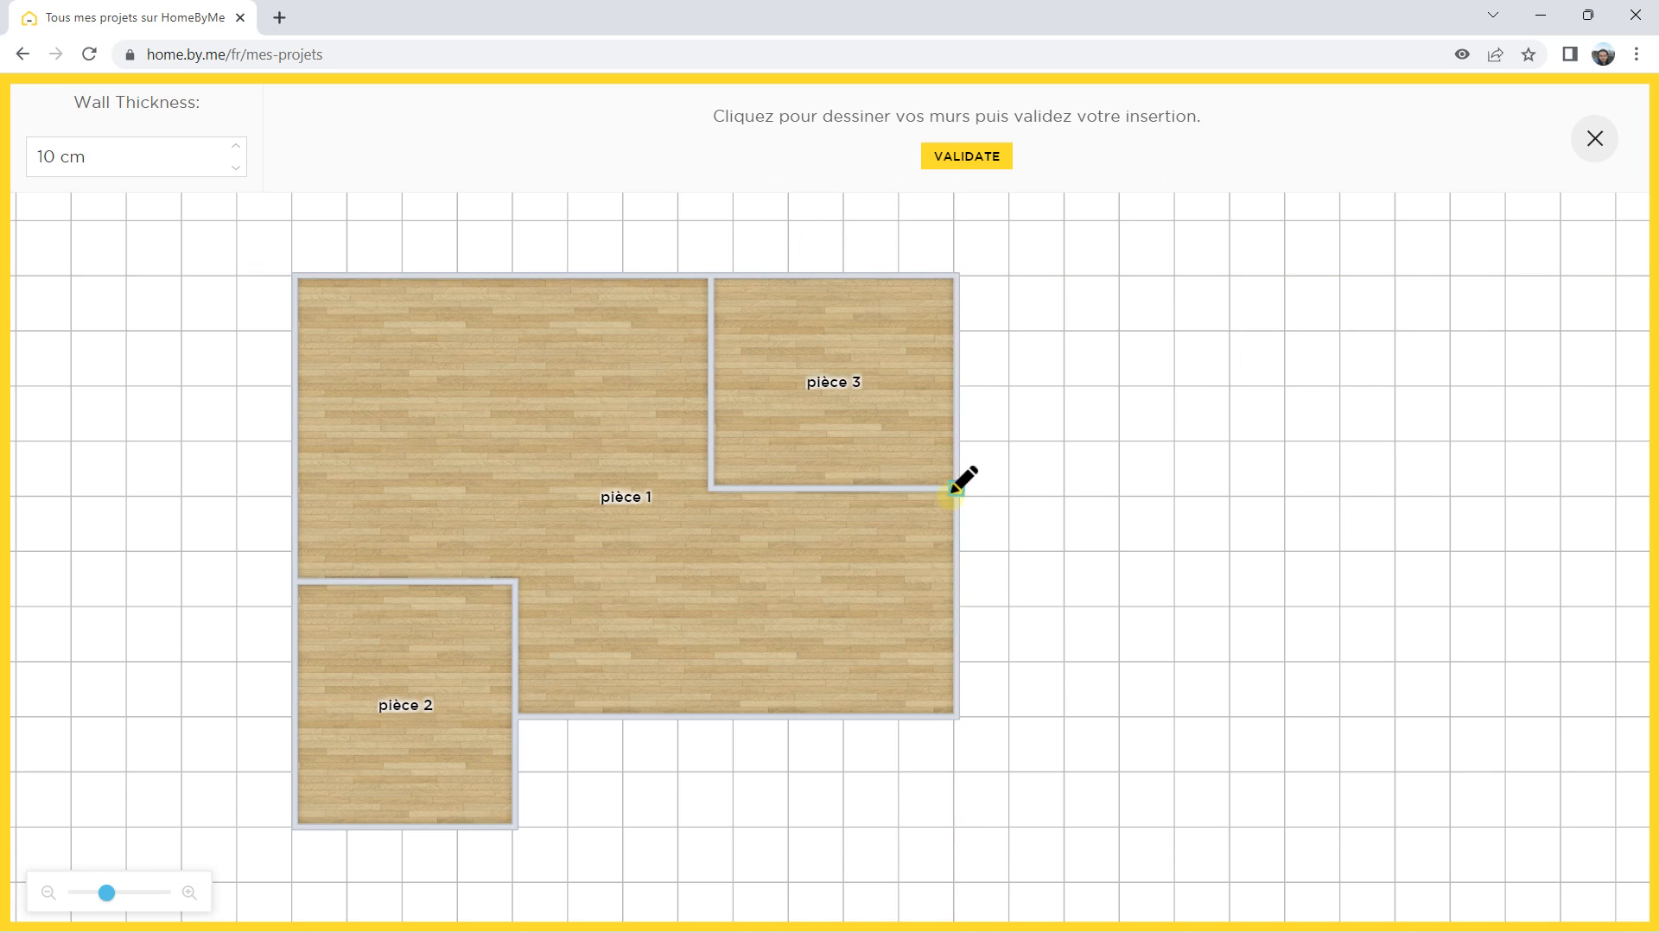
Step: Add a partition from the upper-right room's lower-left corner down to the lower exterior wall and validate the walls
click(710, 490)
click(710, 716)
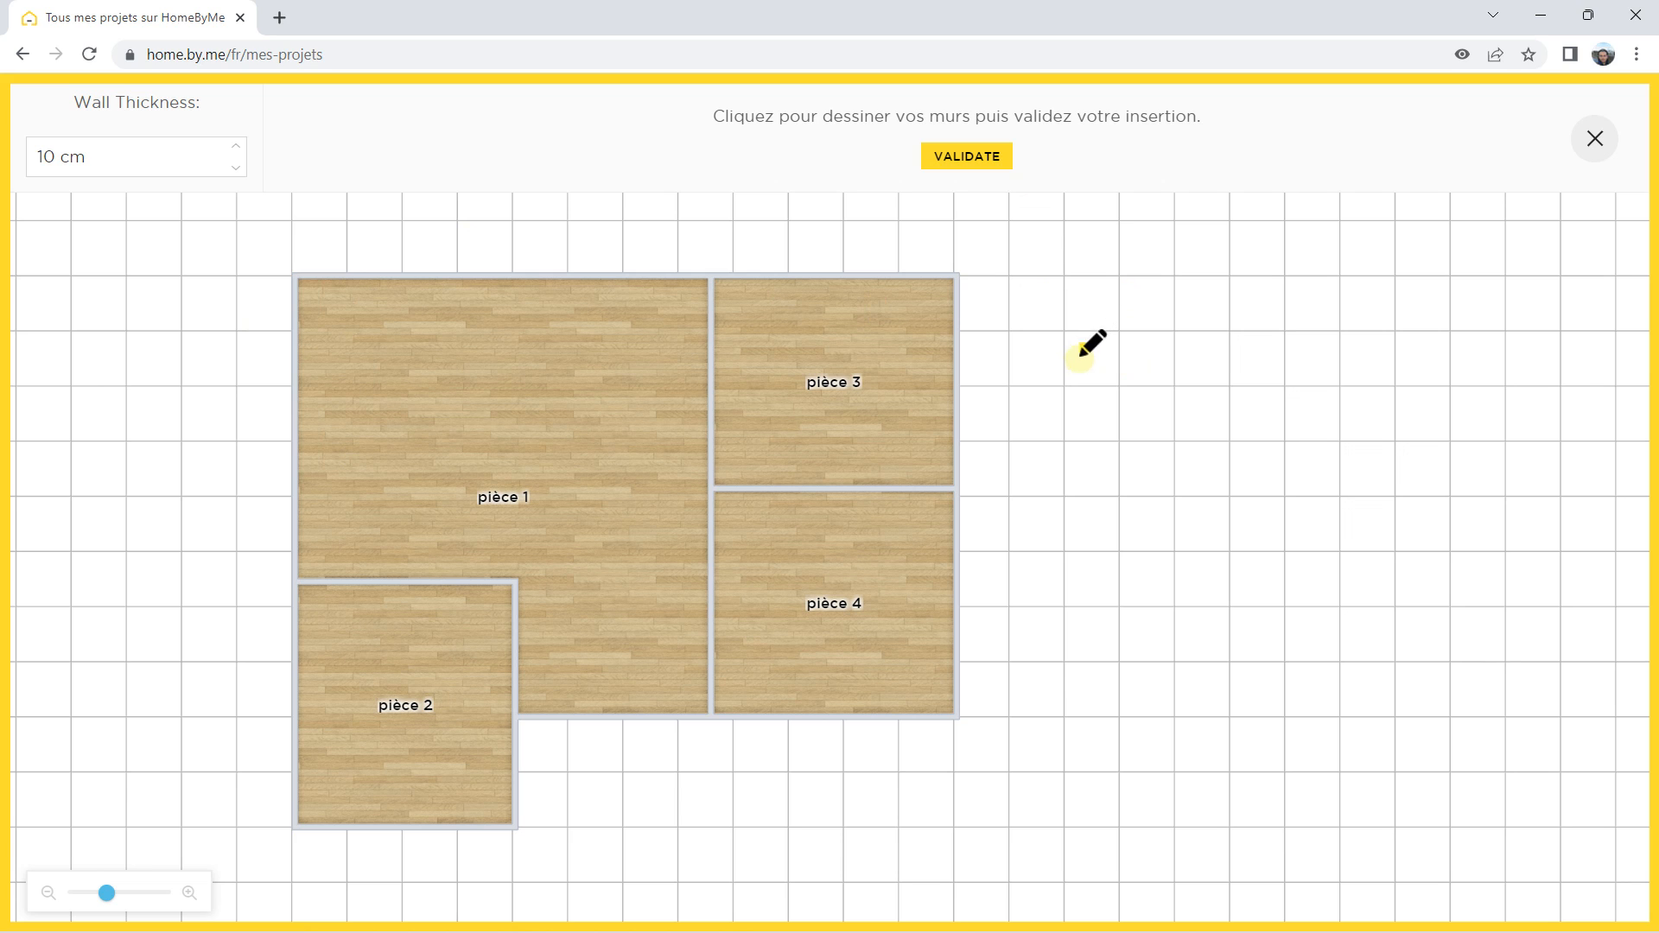
click(1052, 383)
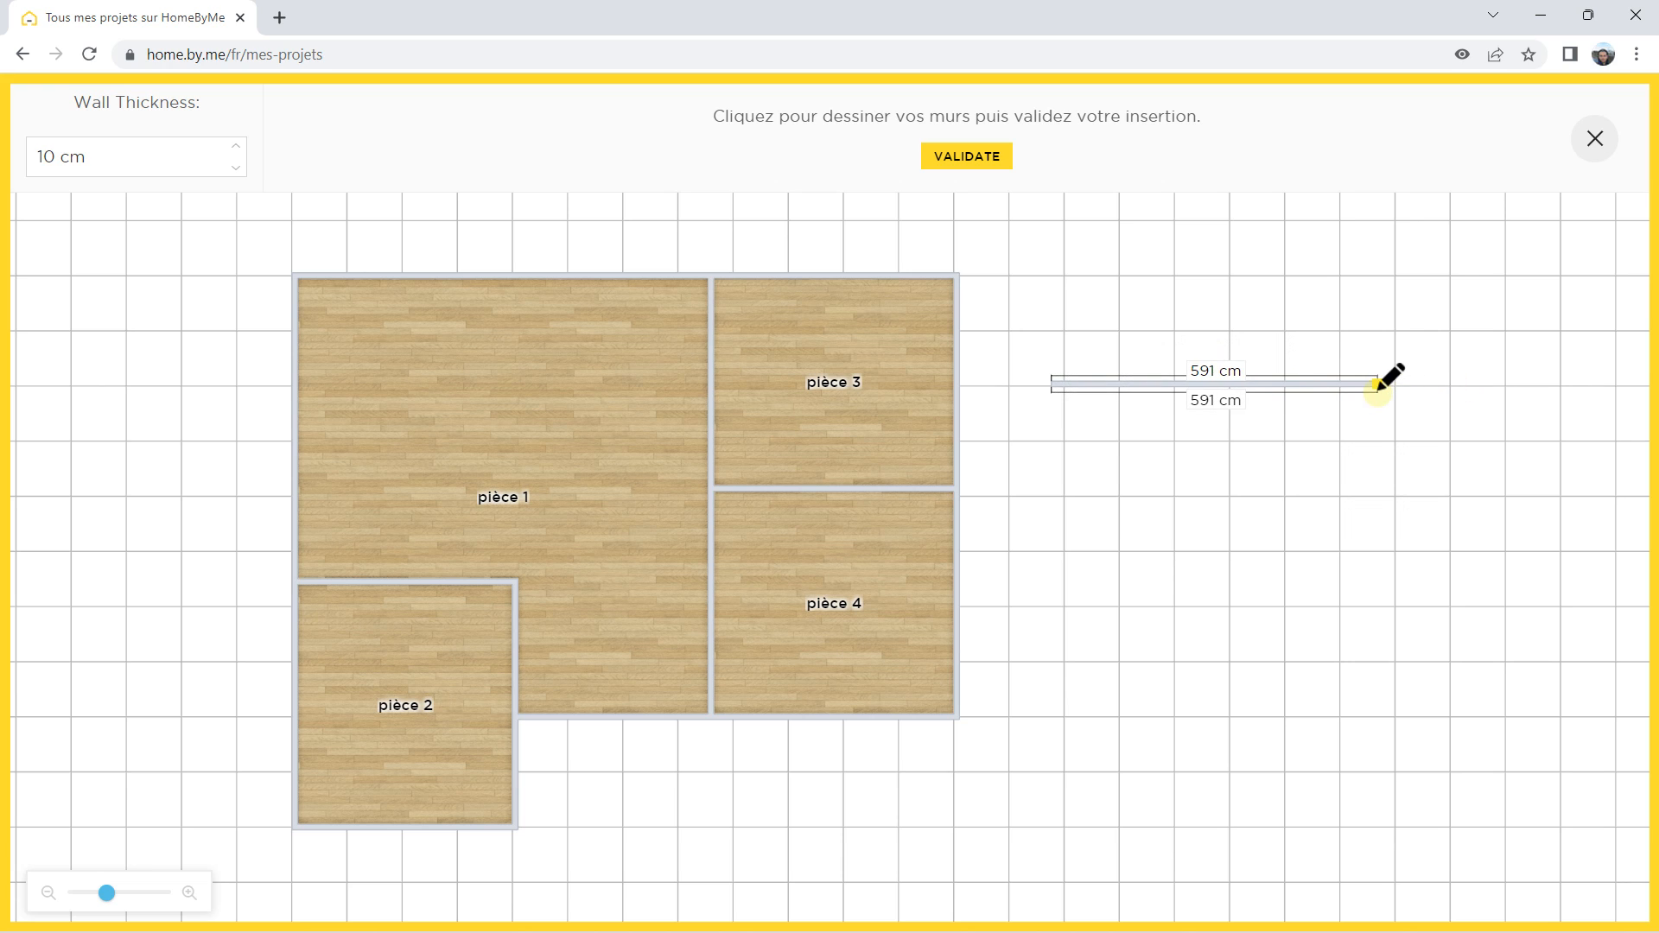
click(969, 159)
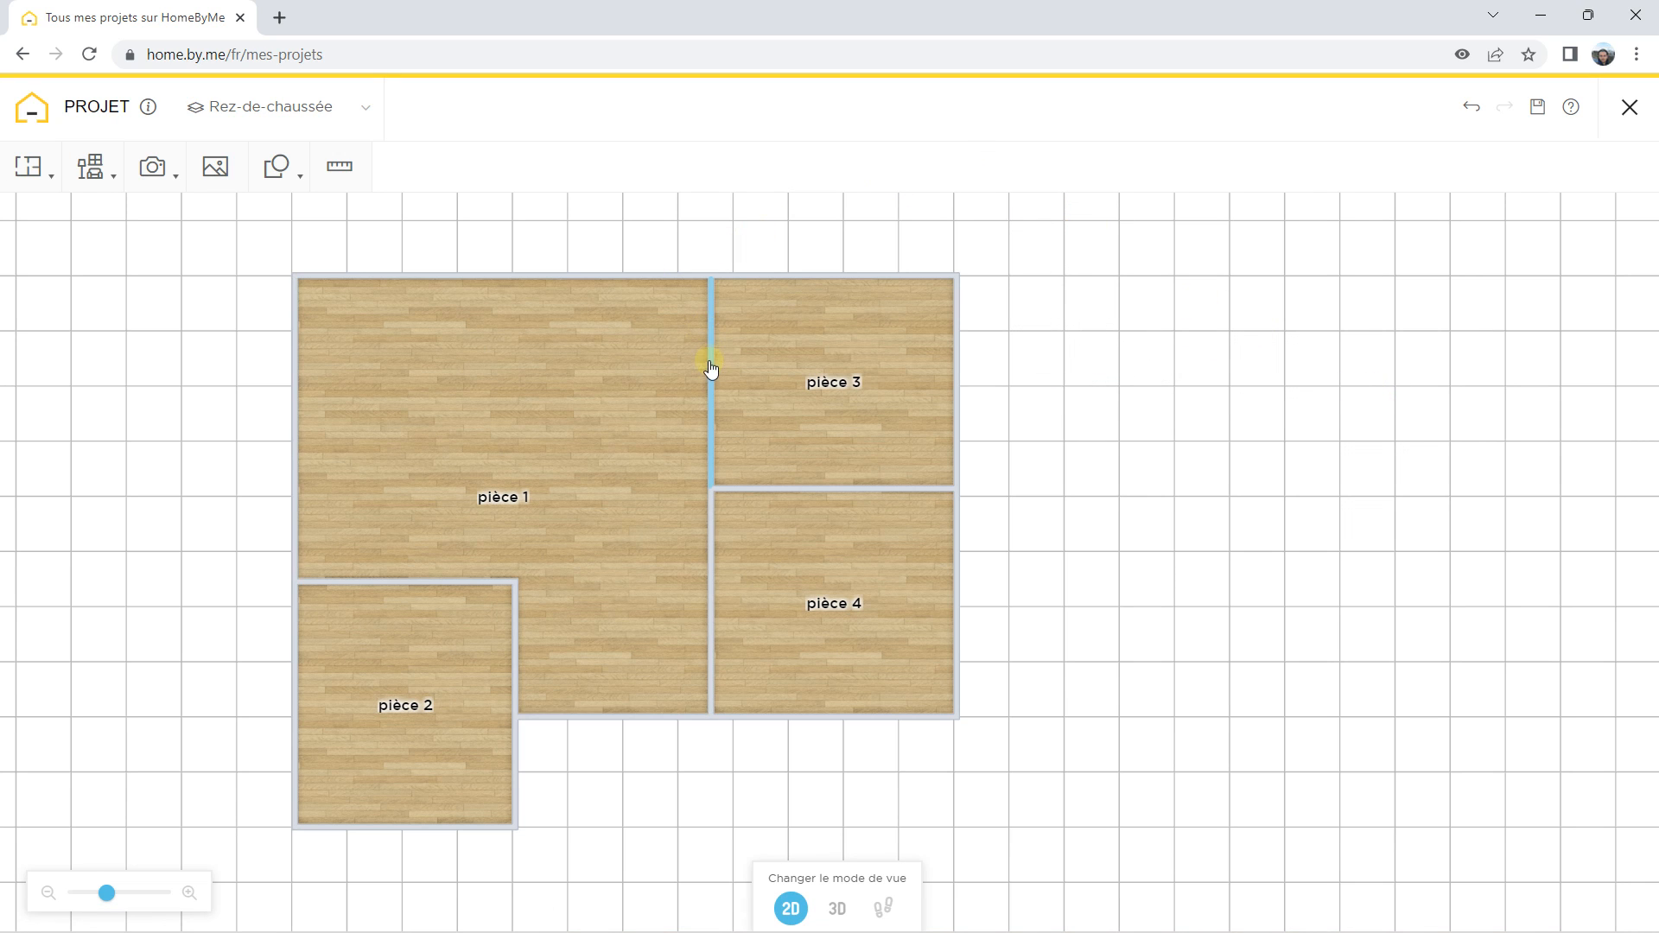
Step: Move the upper end of the partition between pièce 1 and pièce 4 into pièce 4 so the wall slants
scroll(905, 401, up, 2)
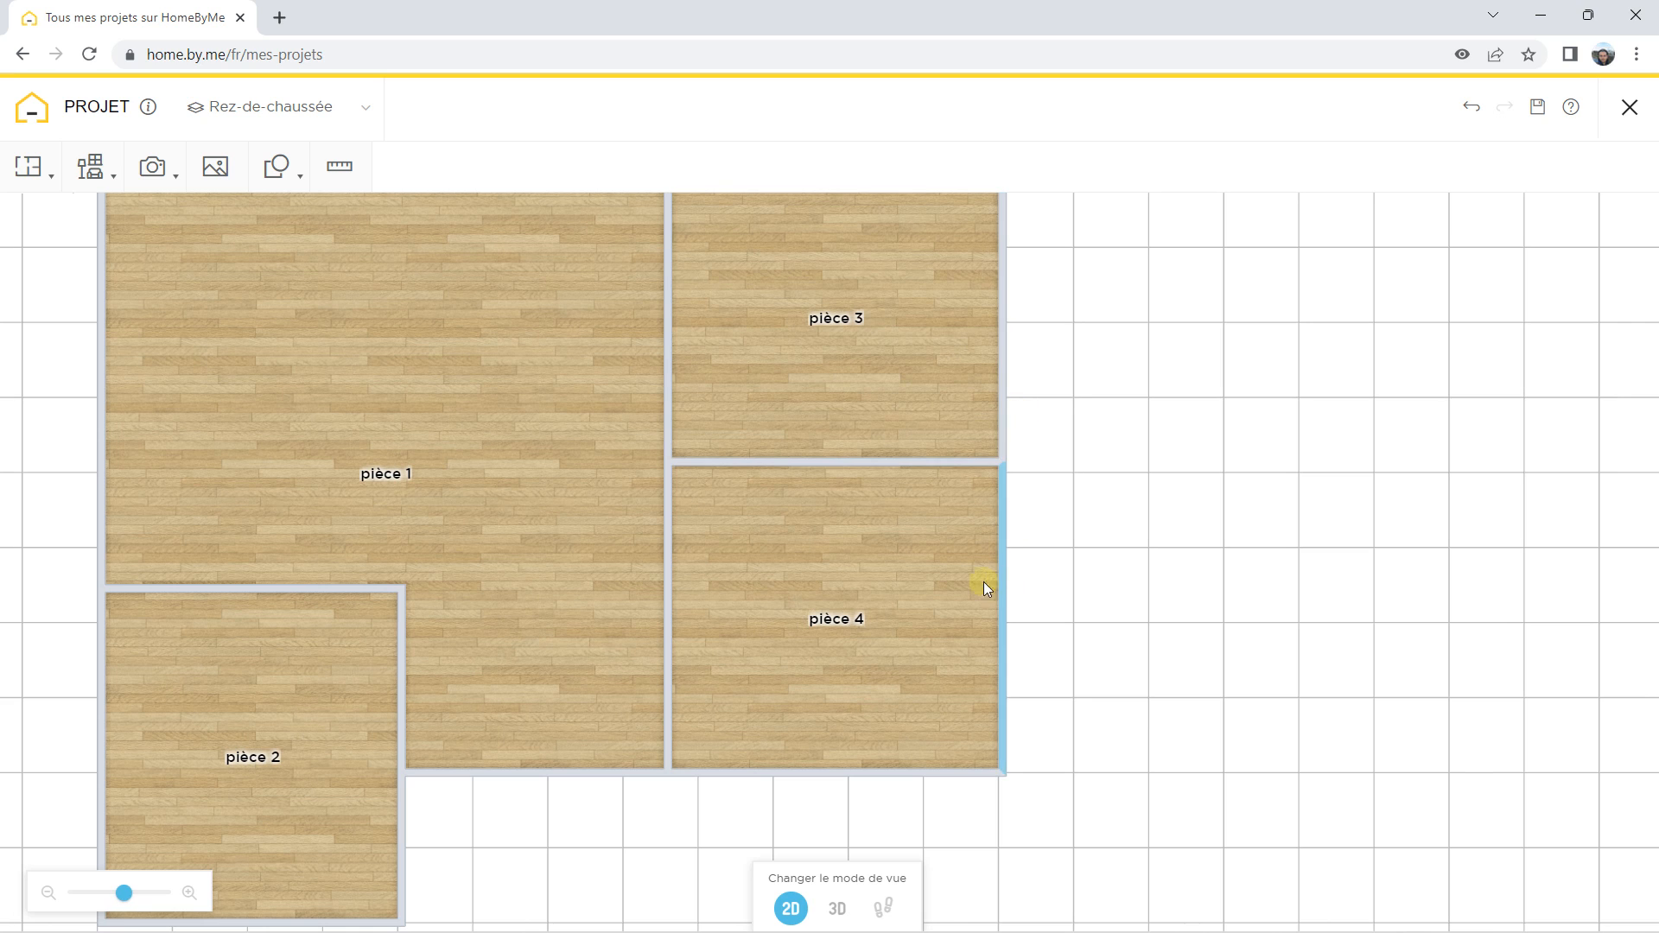
click(668, 527)
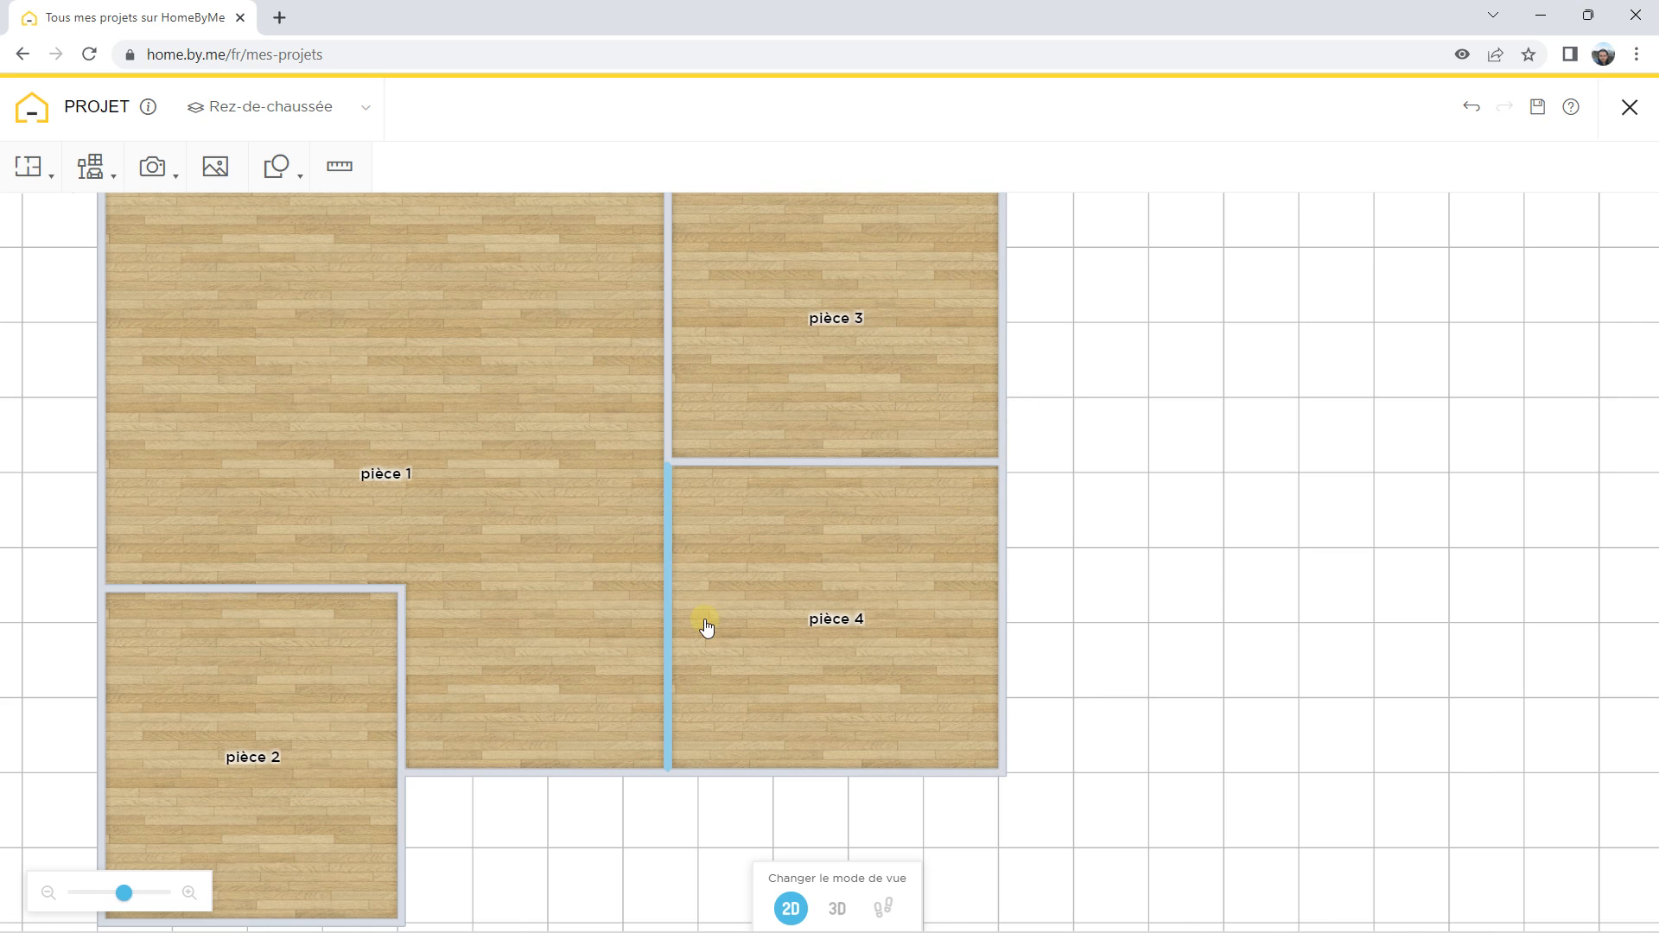
click(667, 583)
drag(670, 537, 671, 456)
click(670, 557)
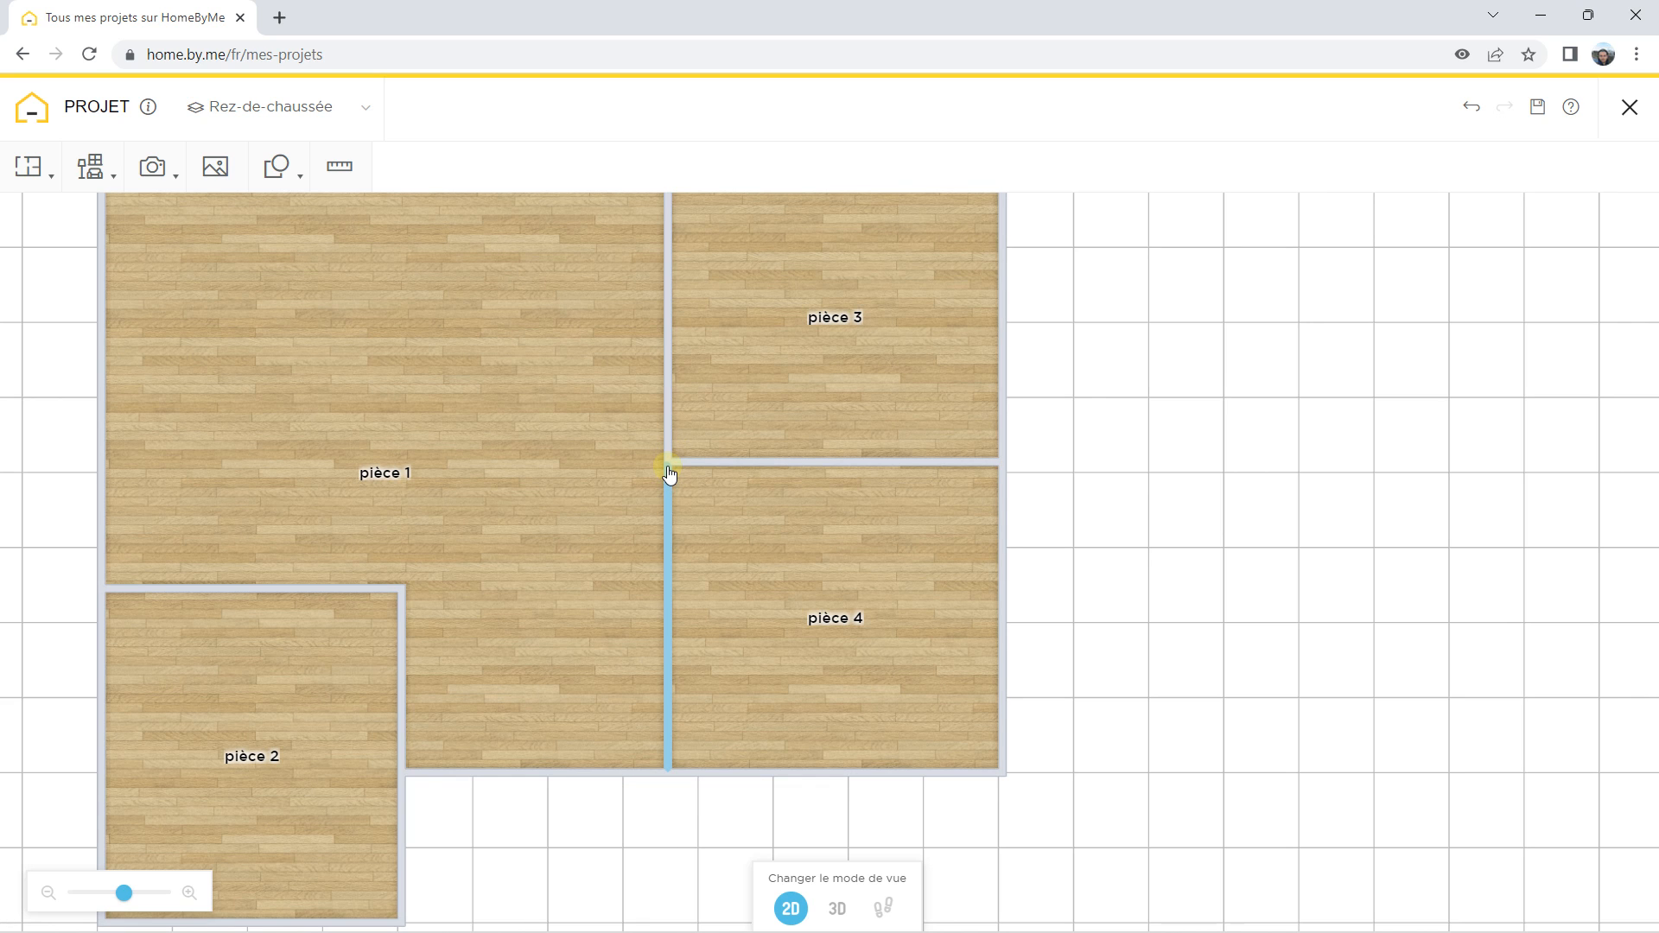
click(669, 467)
drag(668, 462, 775, 588)
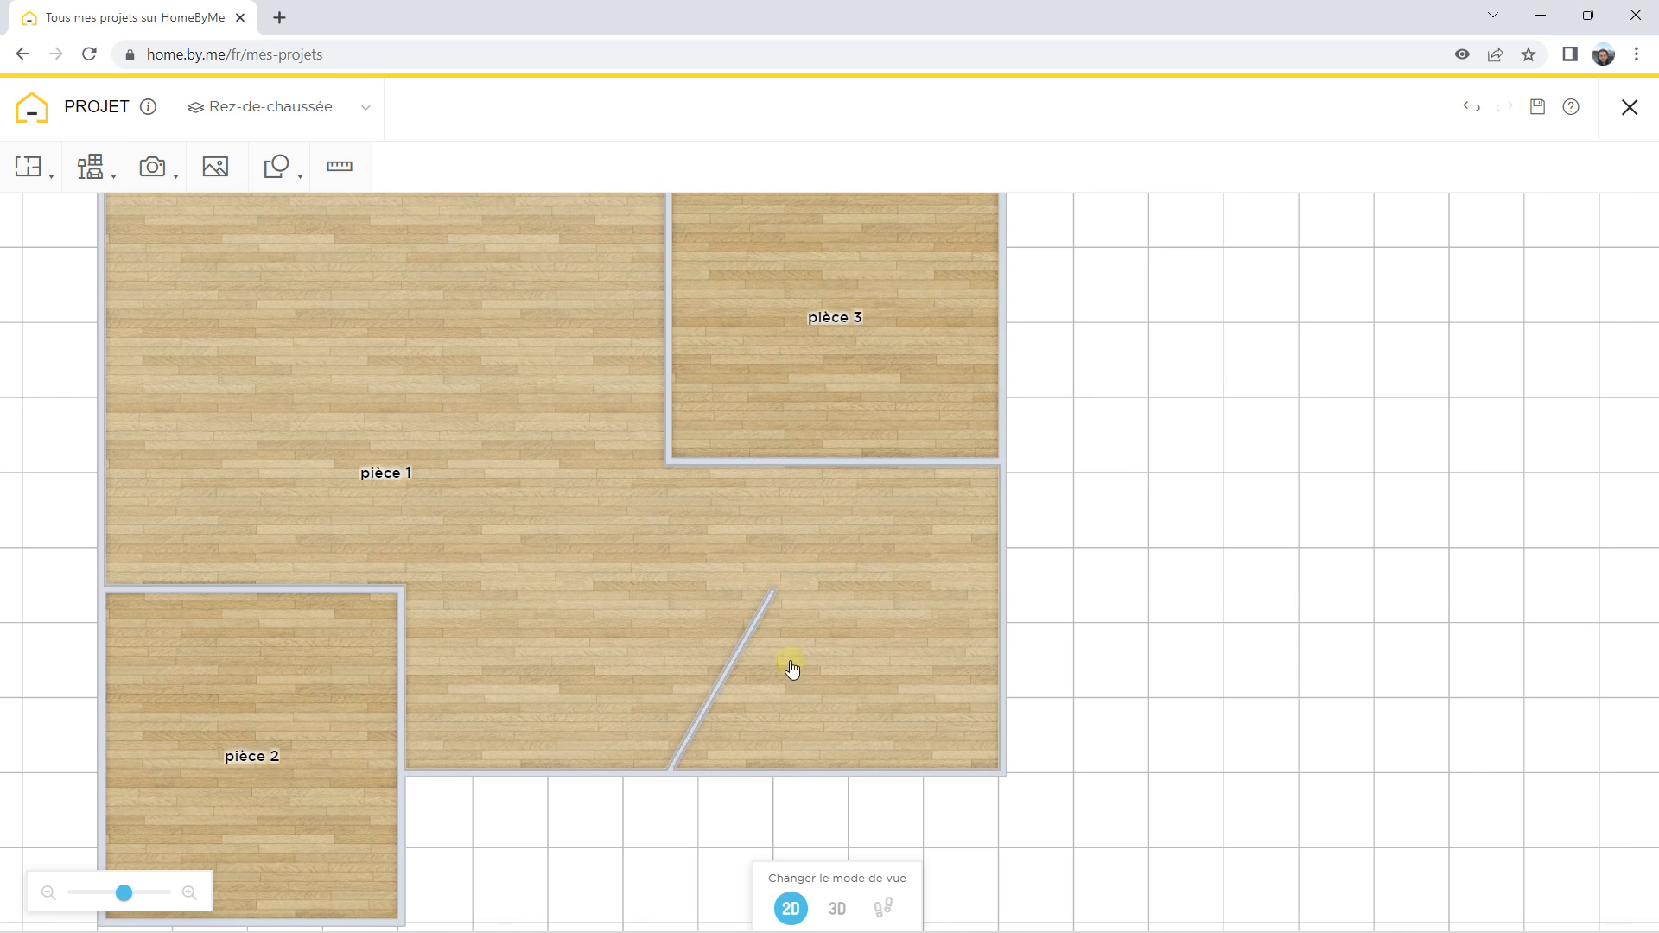
Step: Move the slanted partition's free end back to the lower-left corner of pièce 3
click(775, 593)
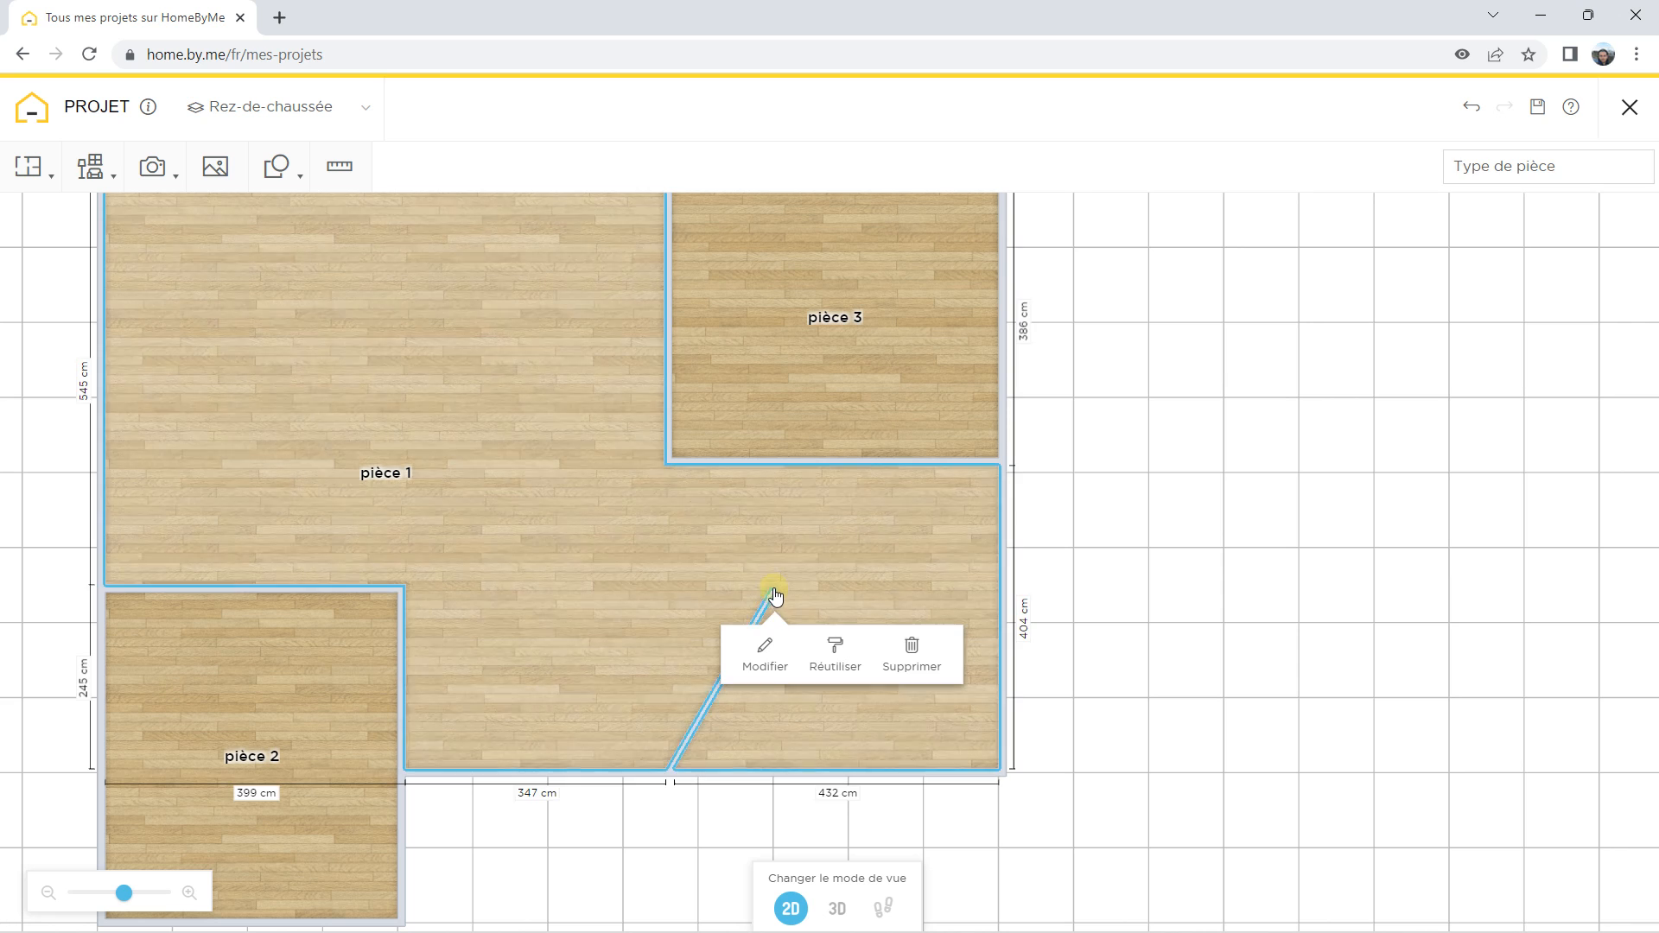
click(775, 591)
drag(774, 589, 668, 463)
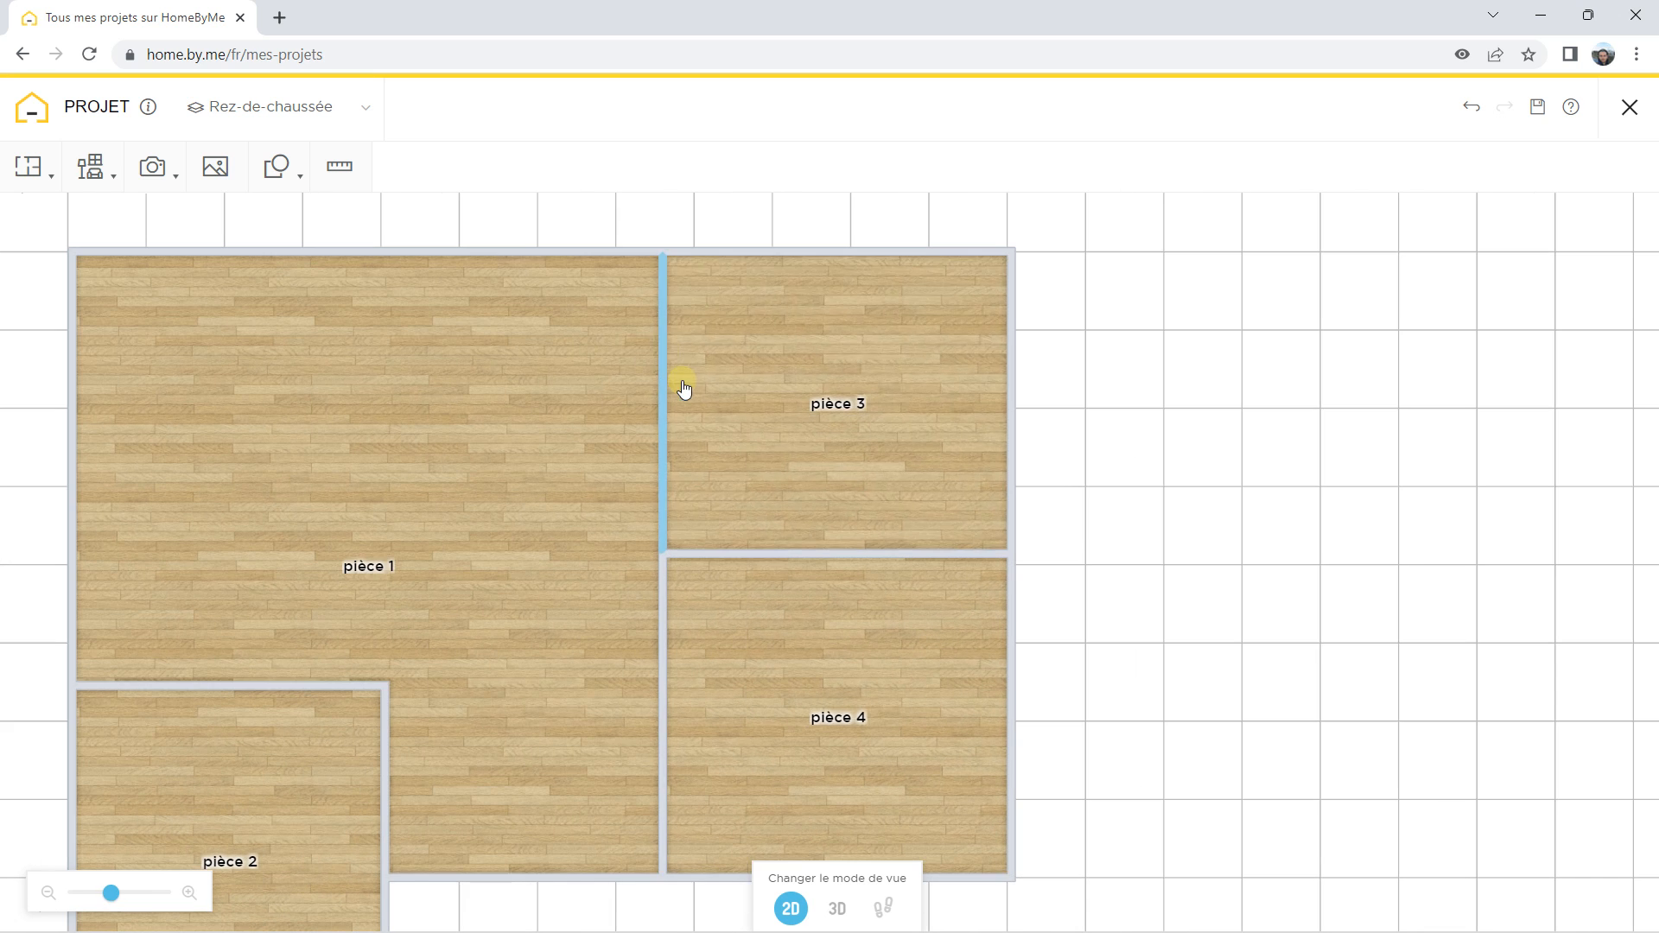
Step: Shift the vertical partition between pièce 1 and pièce 3 to the left to widen pièce 3
click(605, 384)
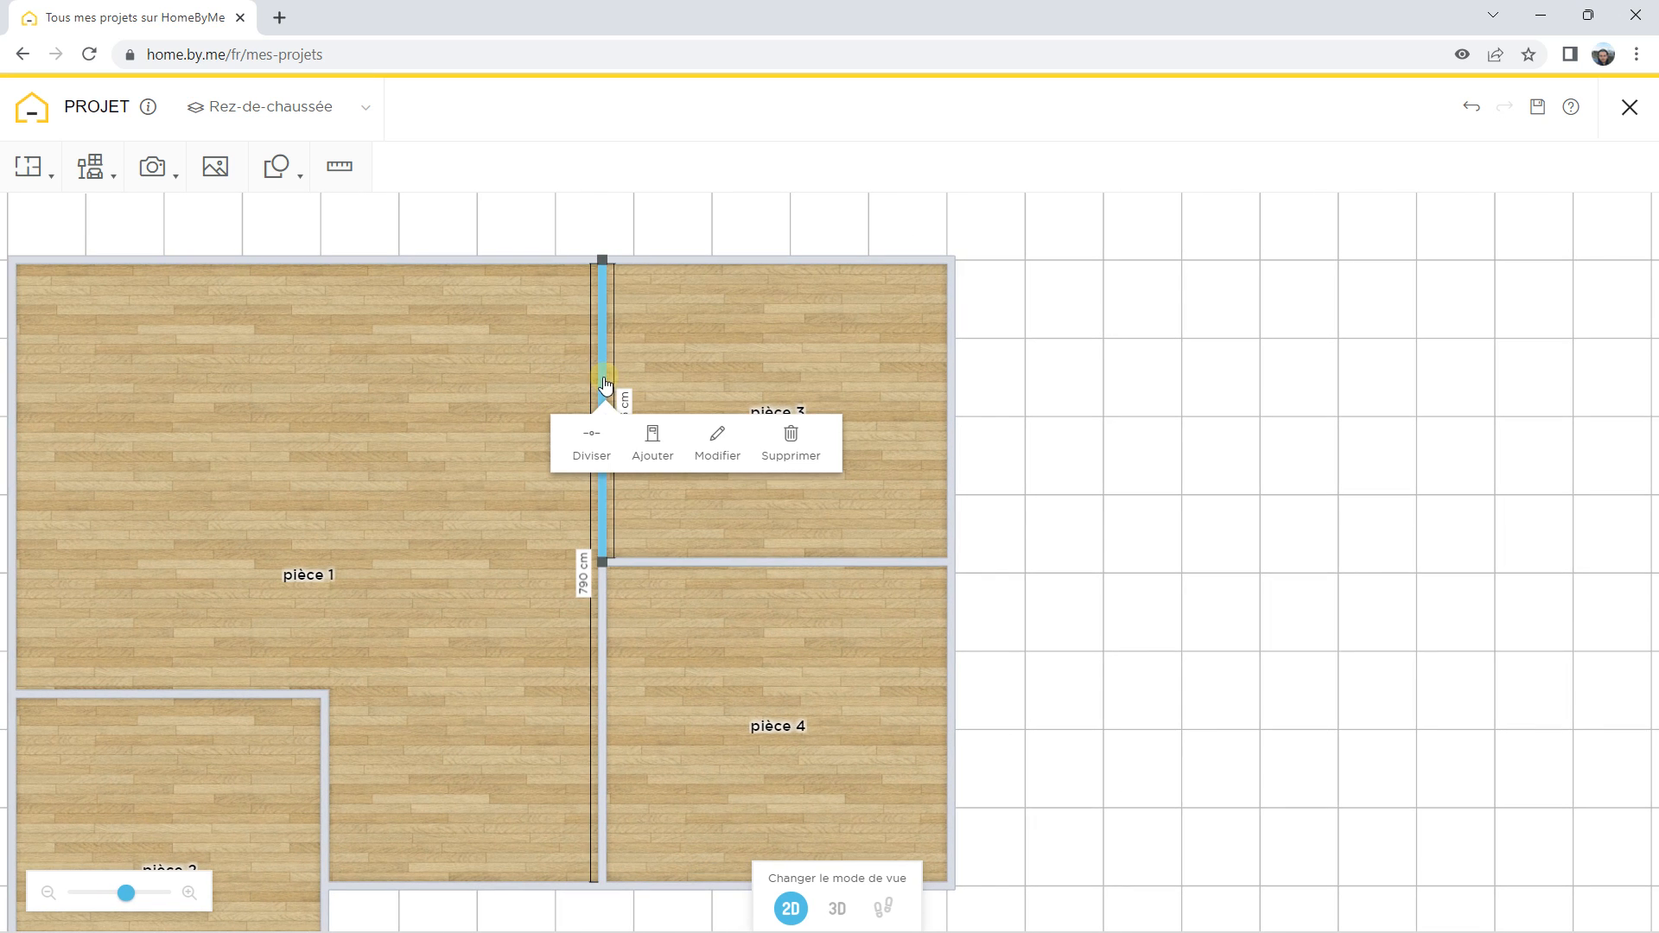
drag(603, 363, 470, 372)
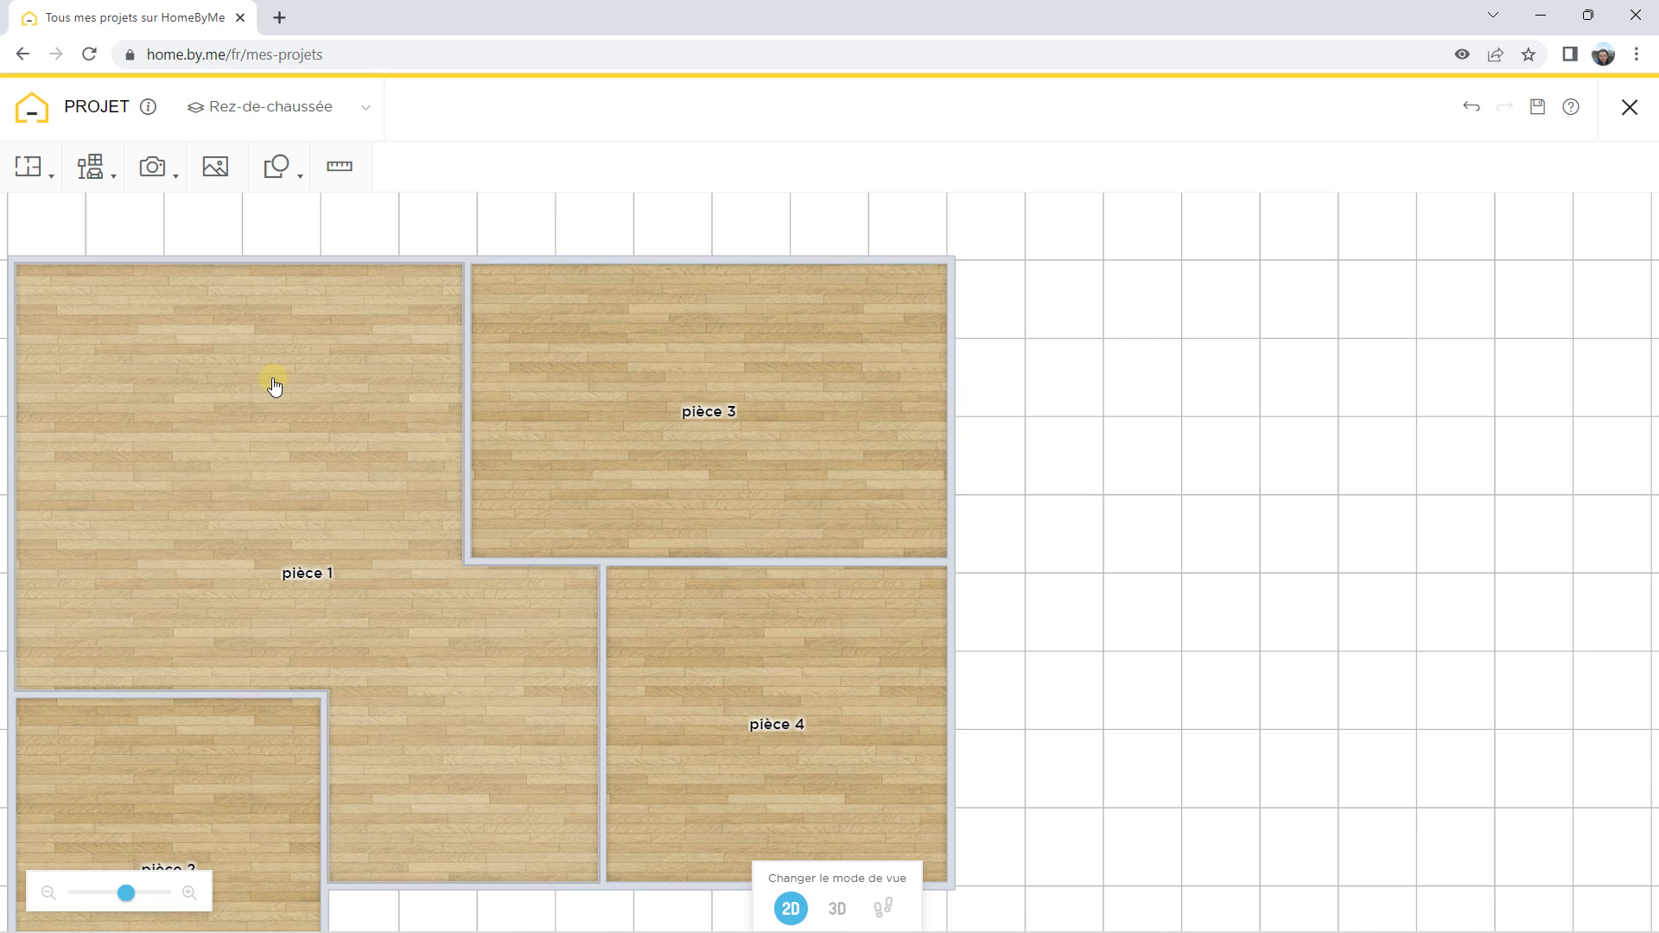
Step: Divide the partition between pièce 1 and pièce 3 at mid-length and pull the upper half's lower end left into pièce 1
scroll(277, 380, up, 1)
drag(281, 371, 737, 508)
click(772, 393)
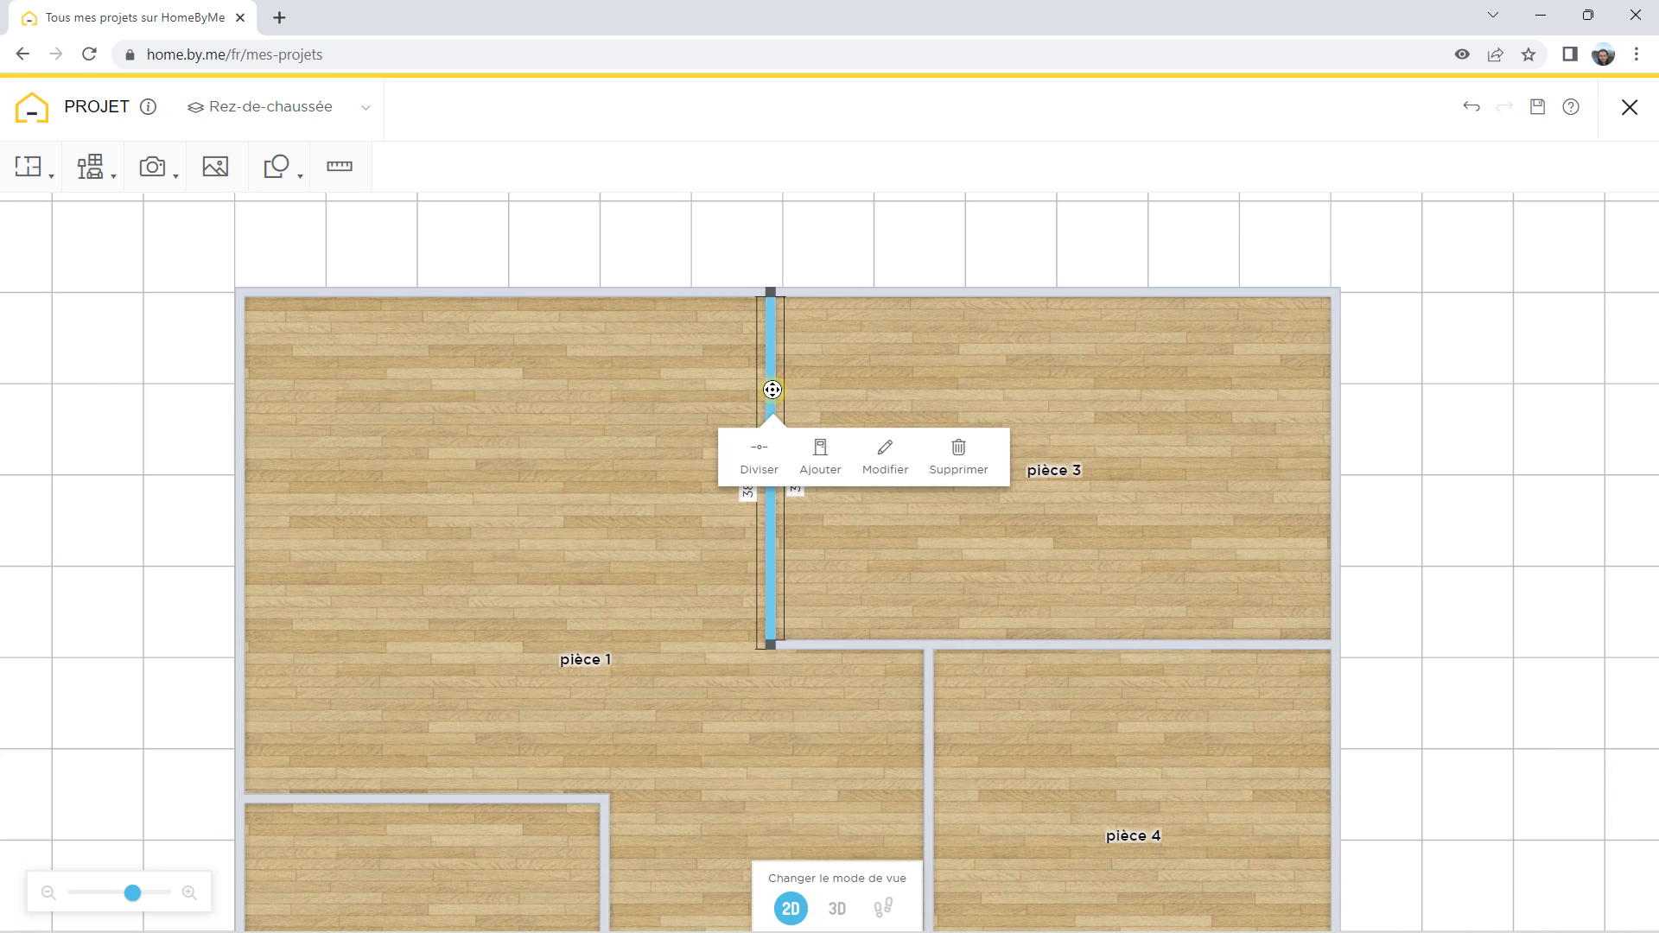
click(776, 467)
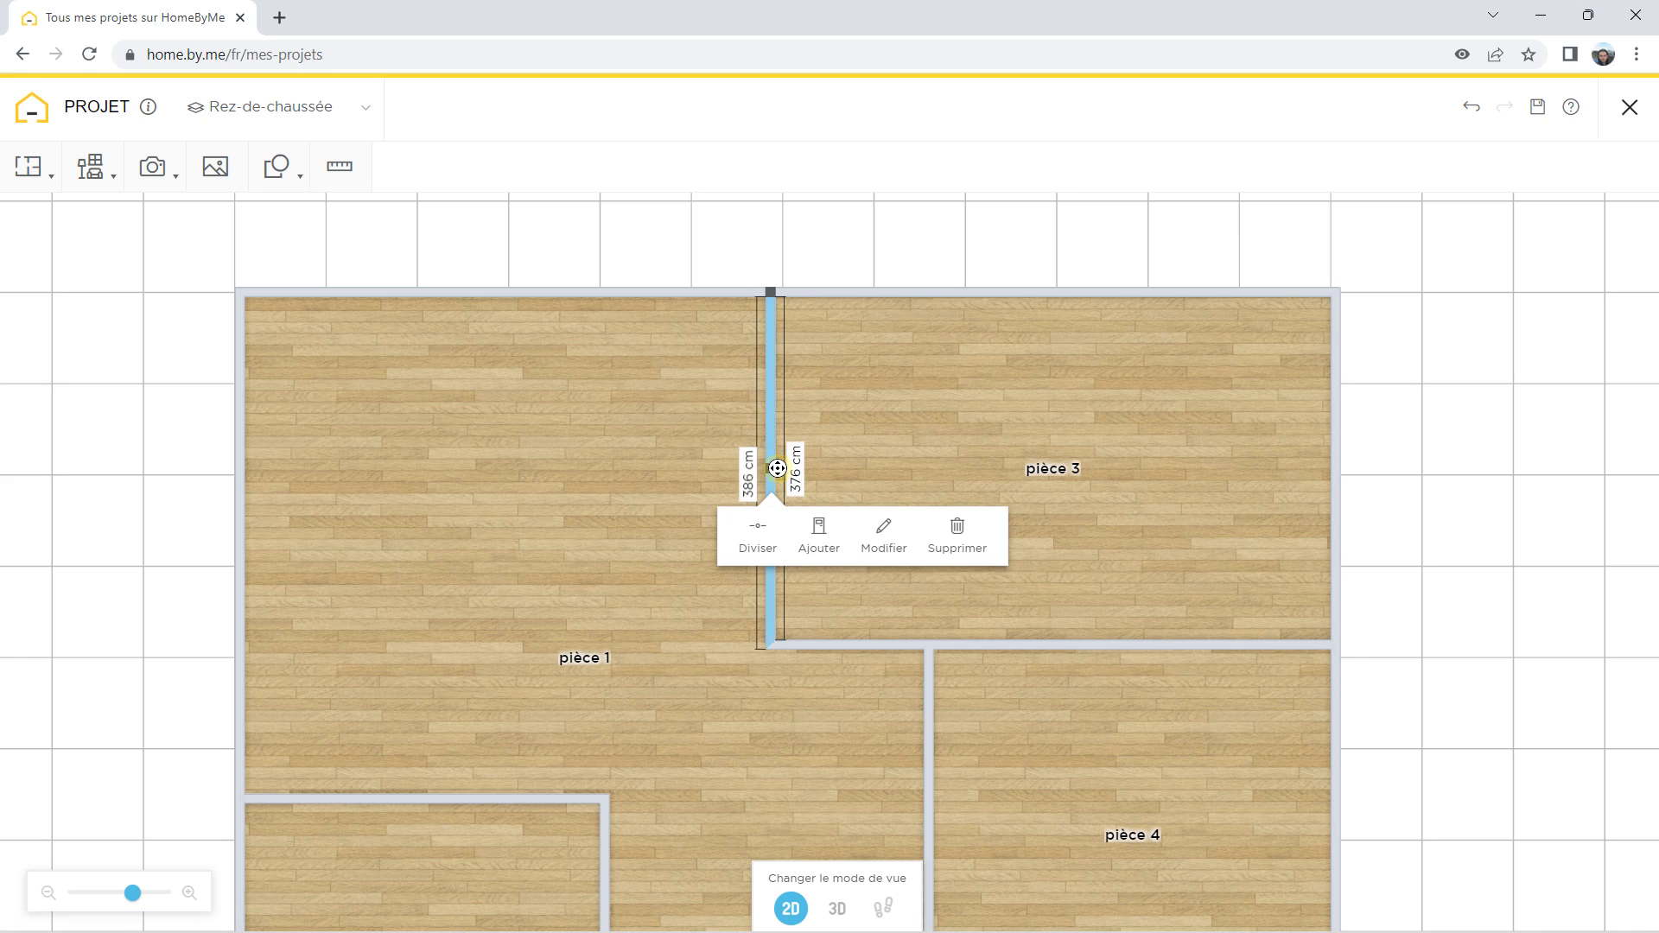
drag(777, 467, 574, 463)
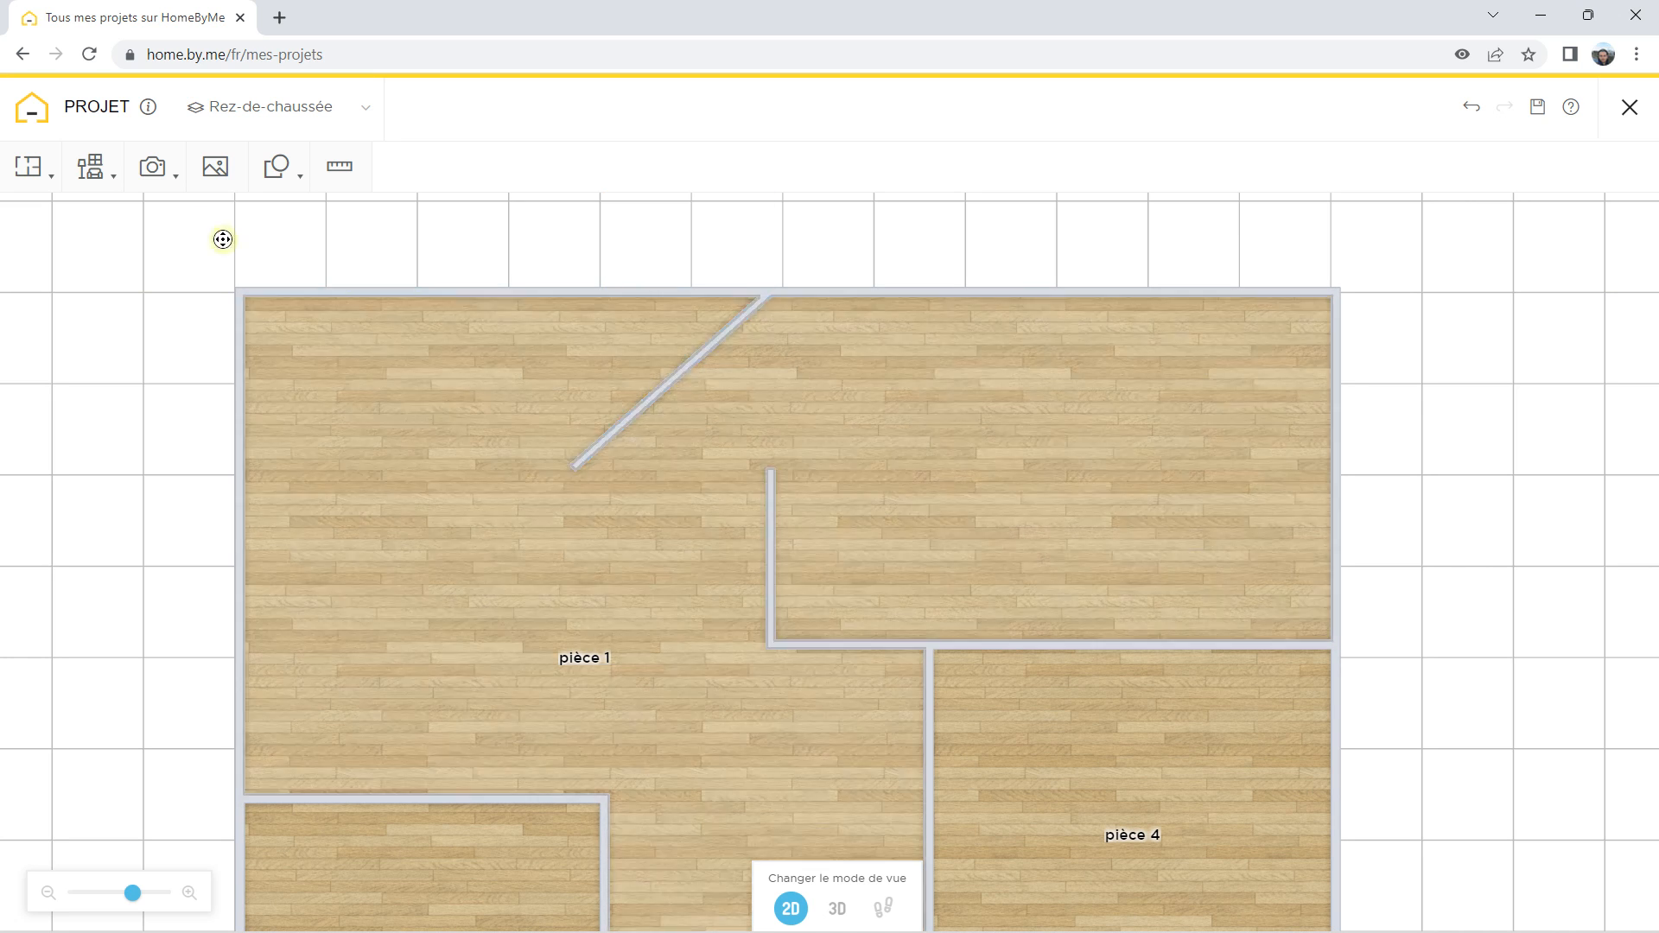
Step: Add a horizontal 10 cm thick wall joining the slanted wall's free end to the partition's lower half, and validate it
mouse_move(64, 179)
click(78, 218)
click(74, 215)
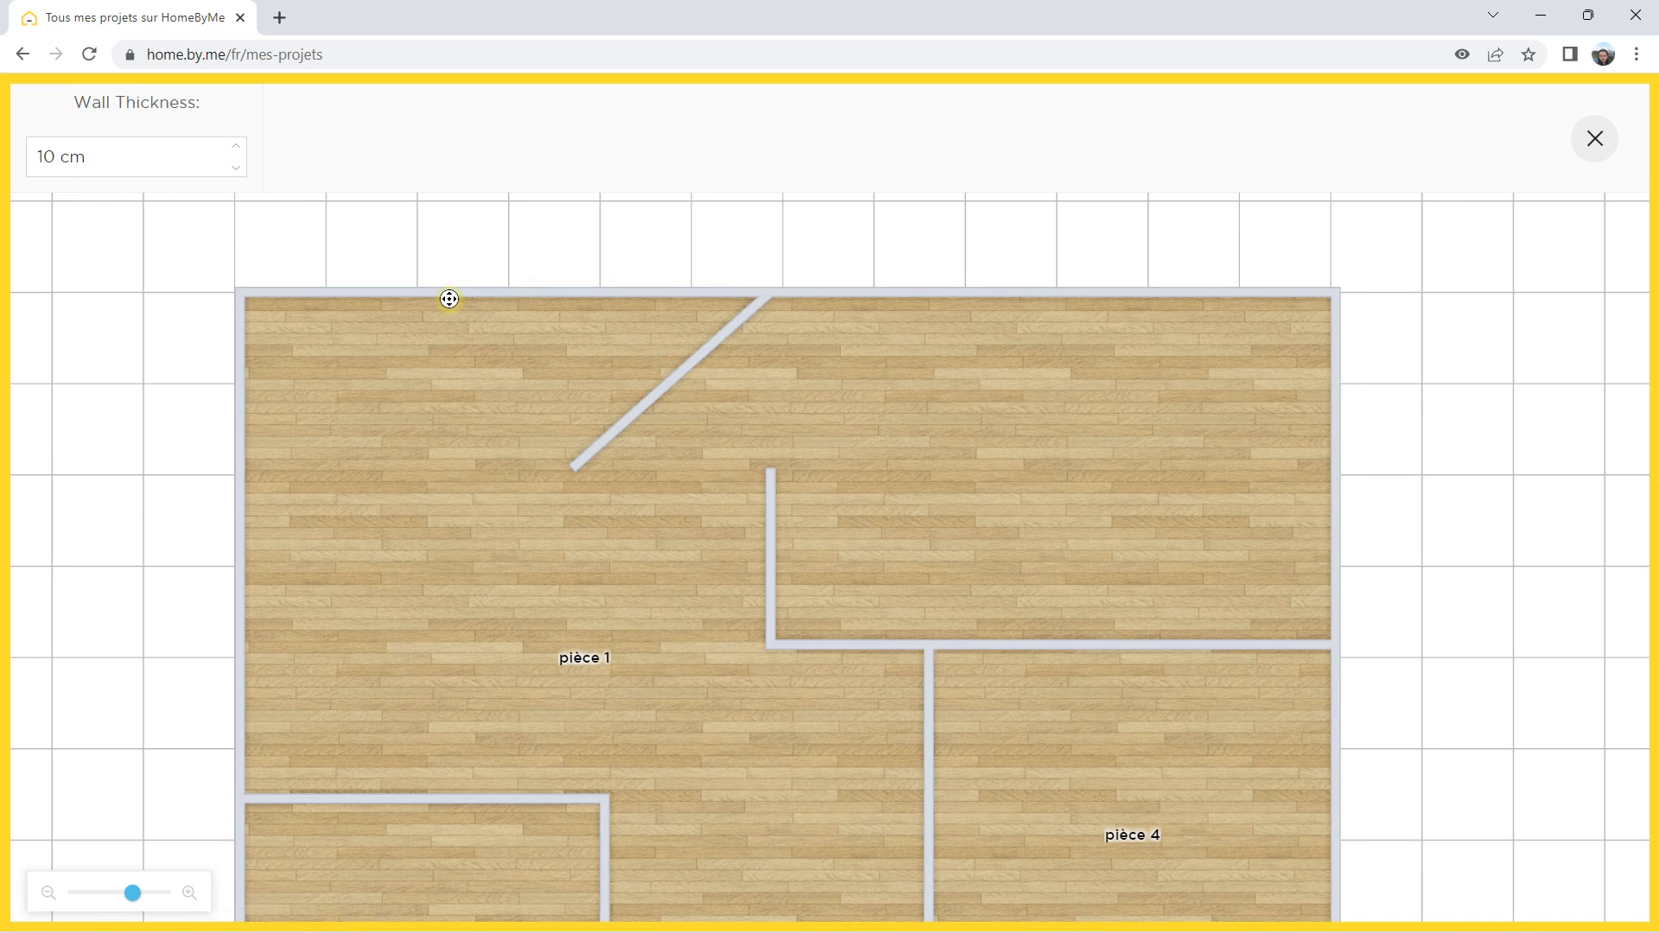
click(575, 463)
click(772, 468)
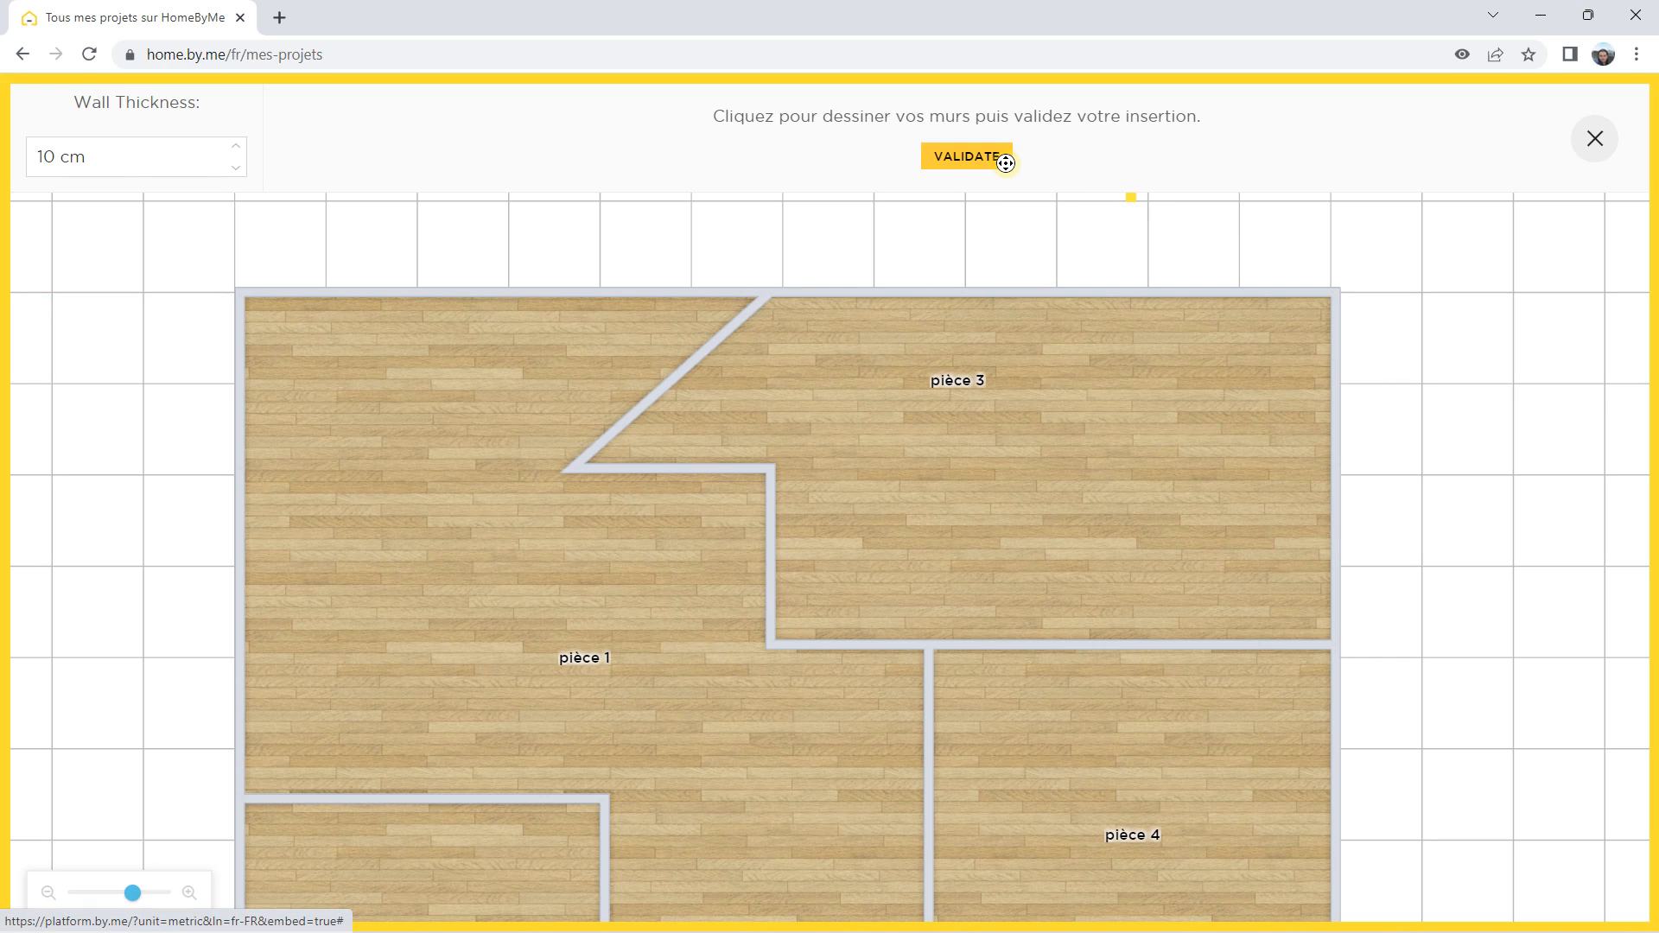
scroll(922, 259, down, 3)
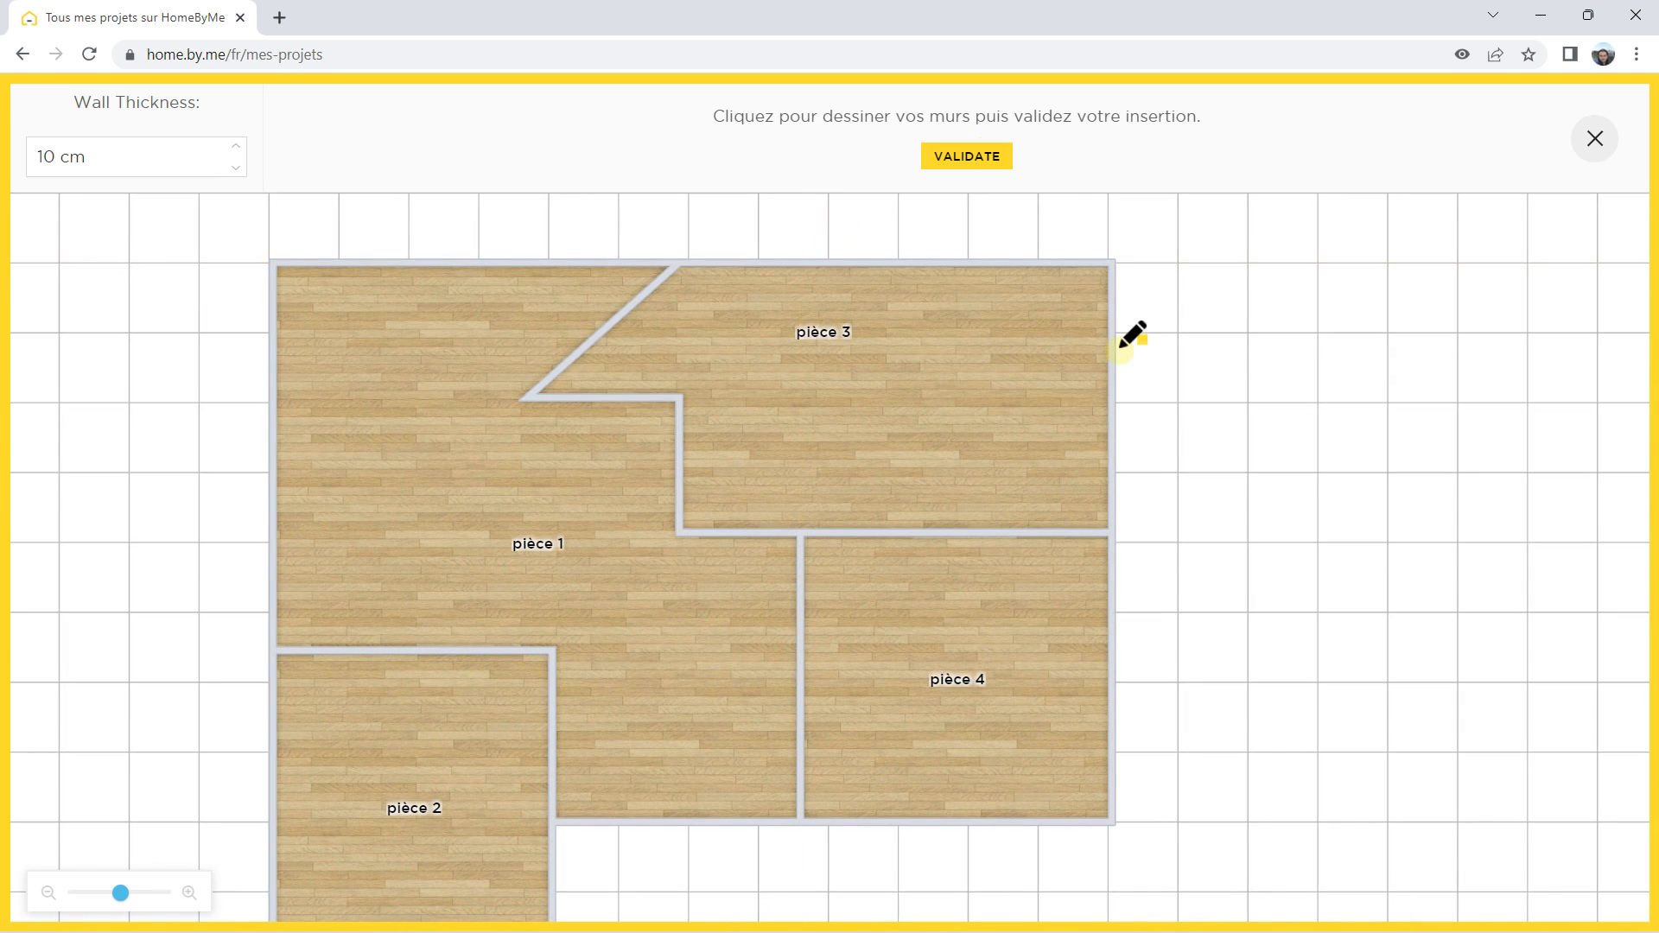
click(982, 156)
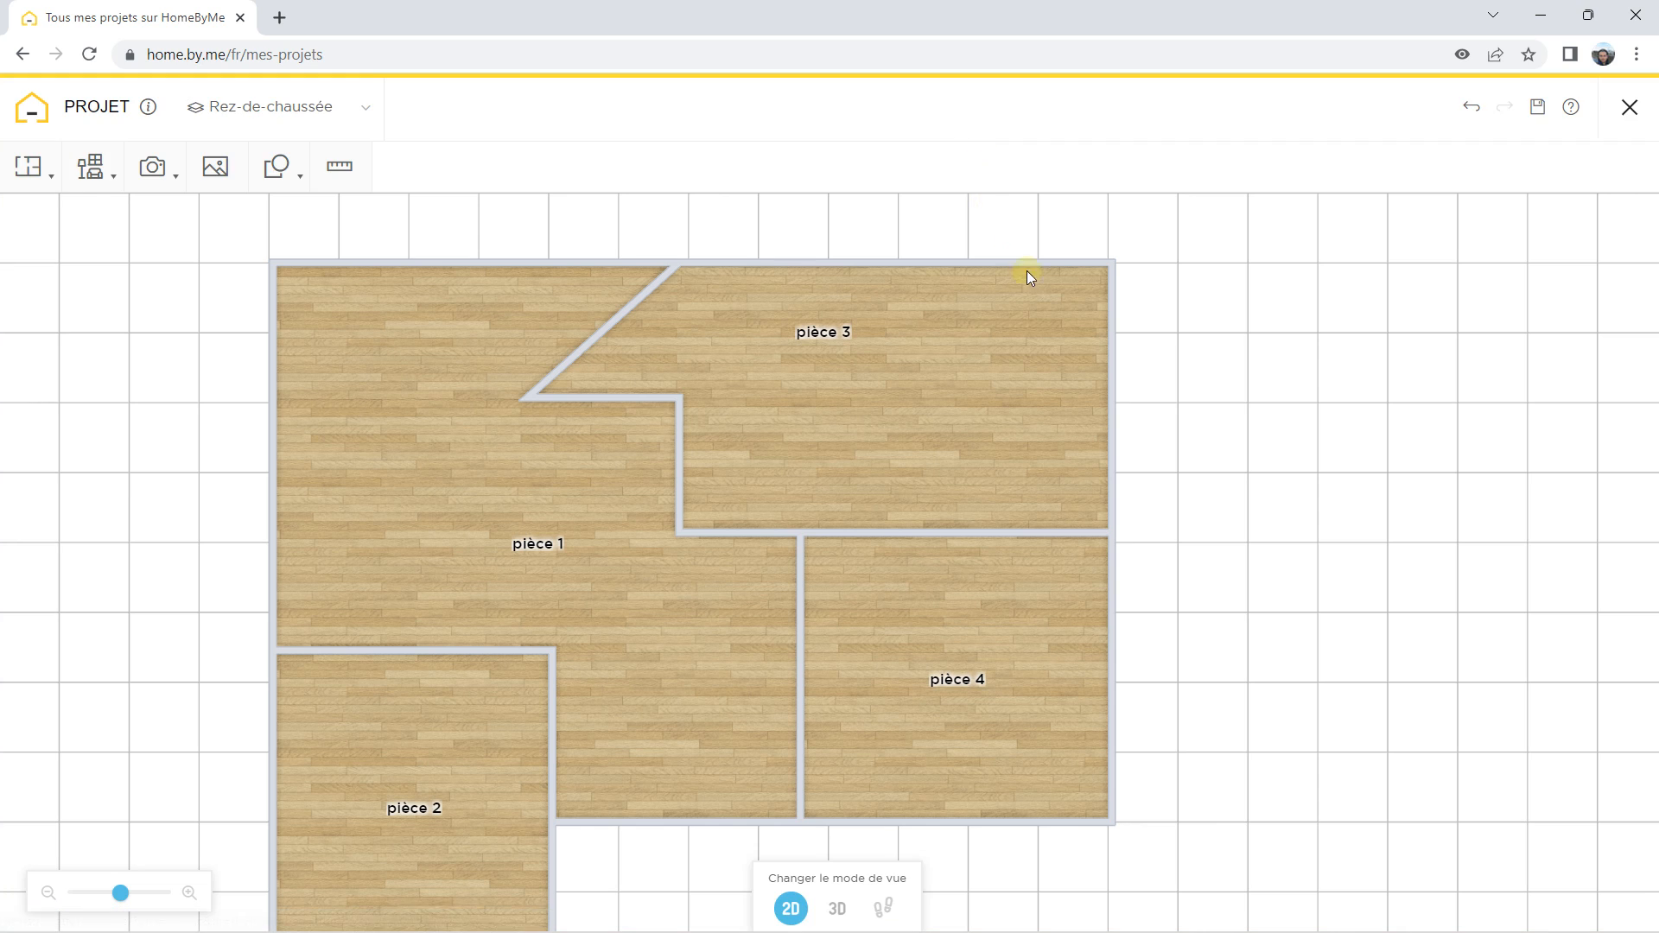
Step: Examine the thickness and height settings of pièce 3's right exterior wall and close them
click(1113, 346)
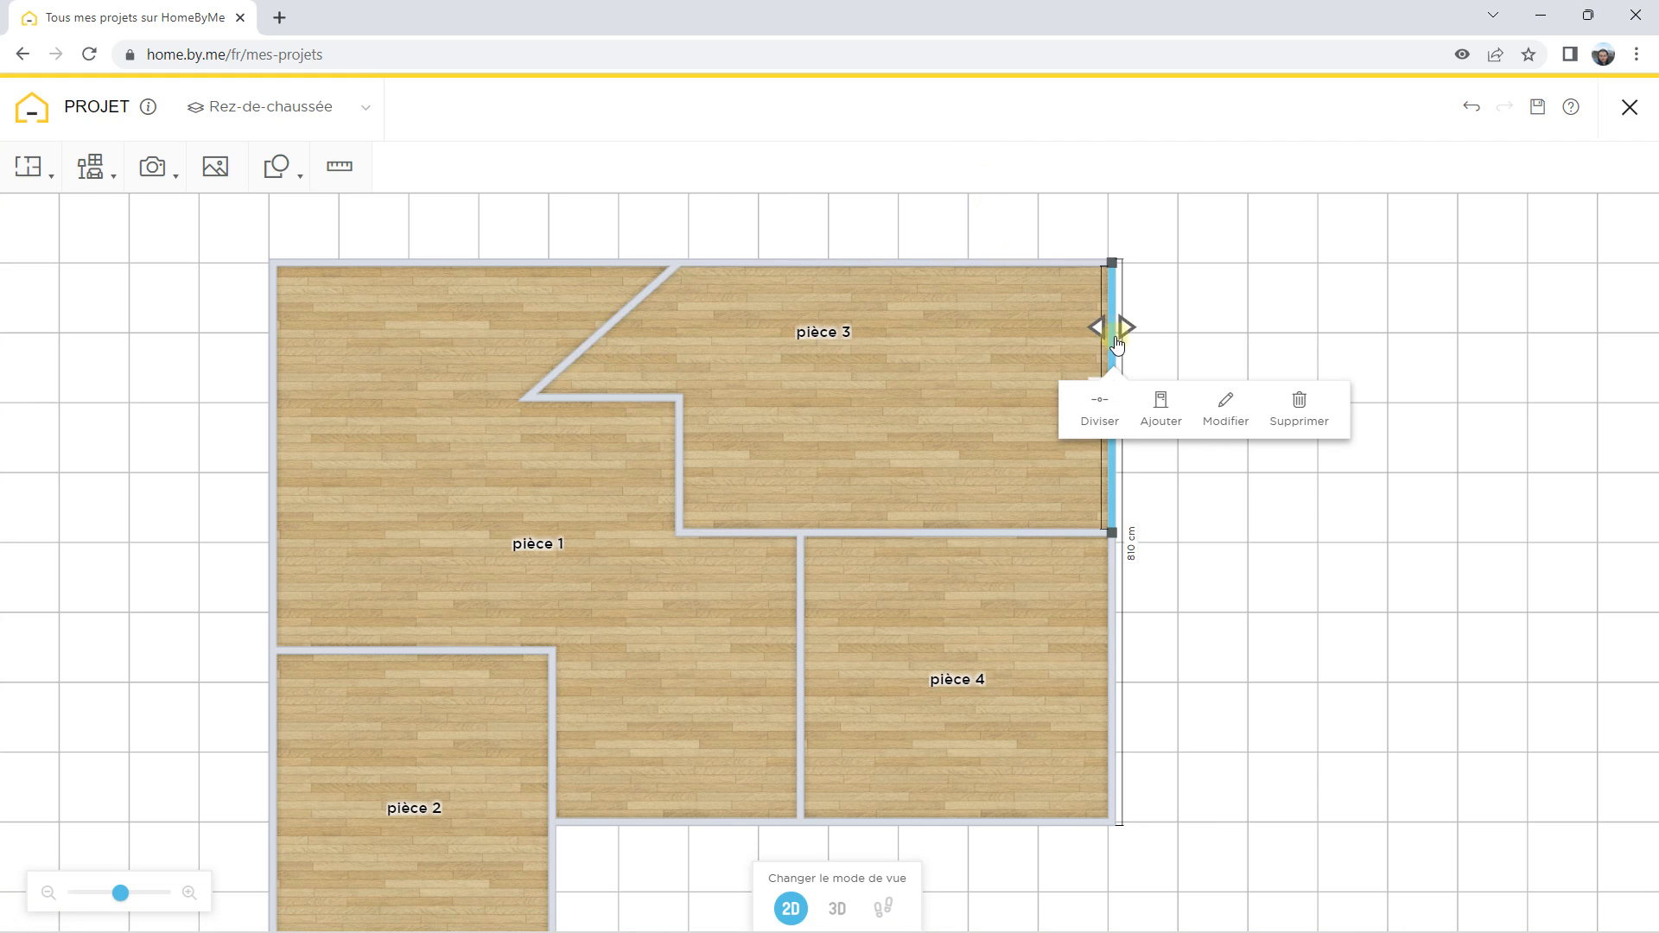
click(1228, 414)
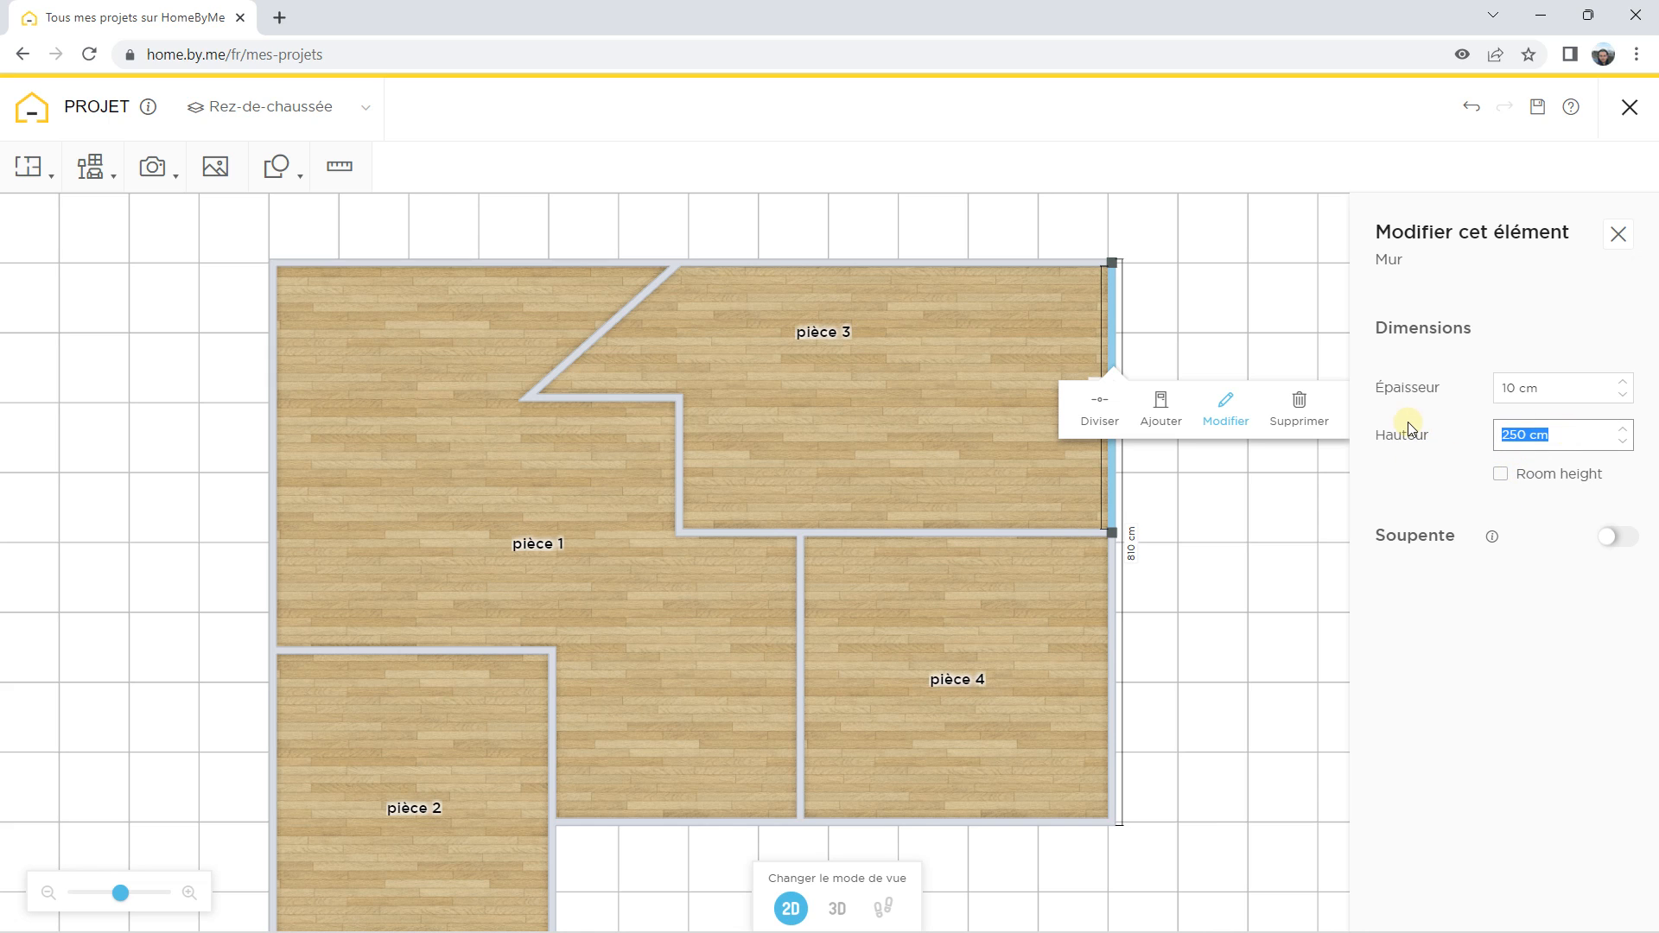
click(1562, 396)
drag(1563, 396, 1479, 392)
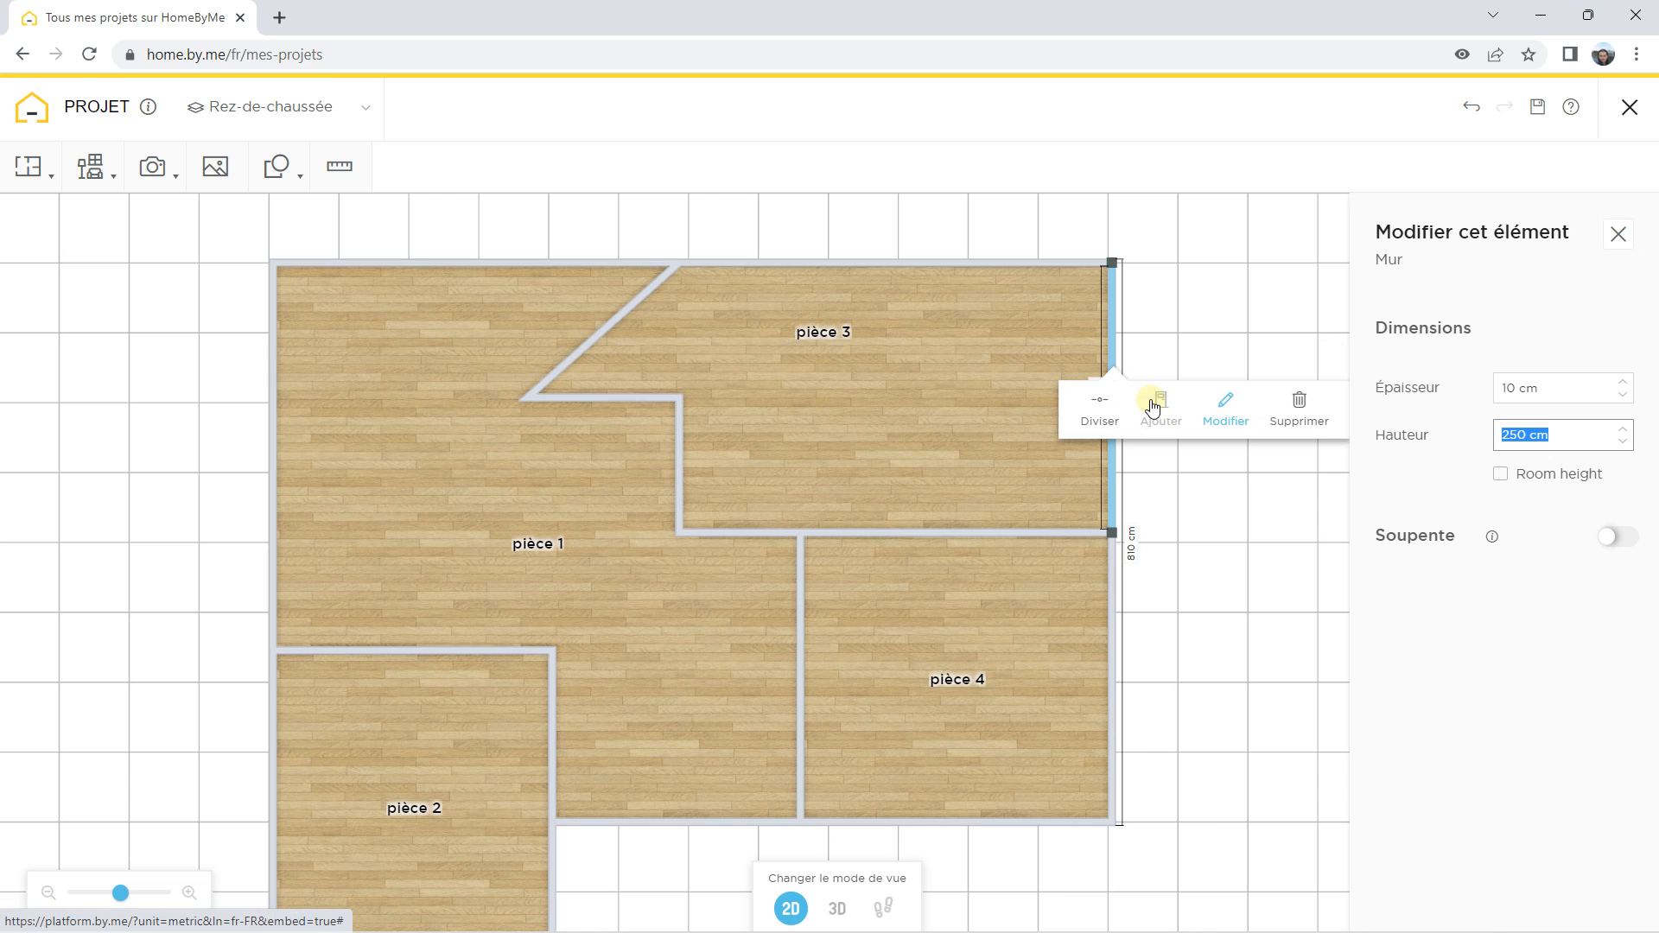
click(51, 164)
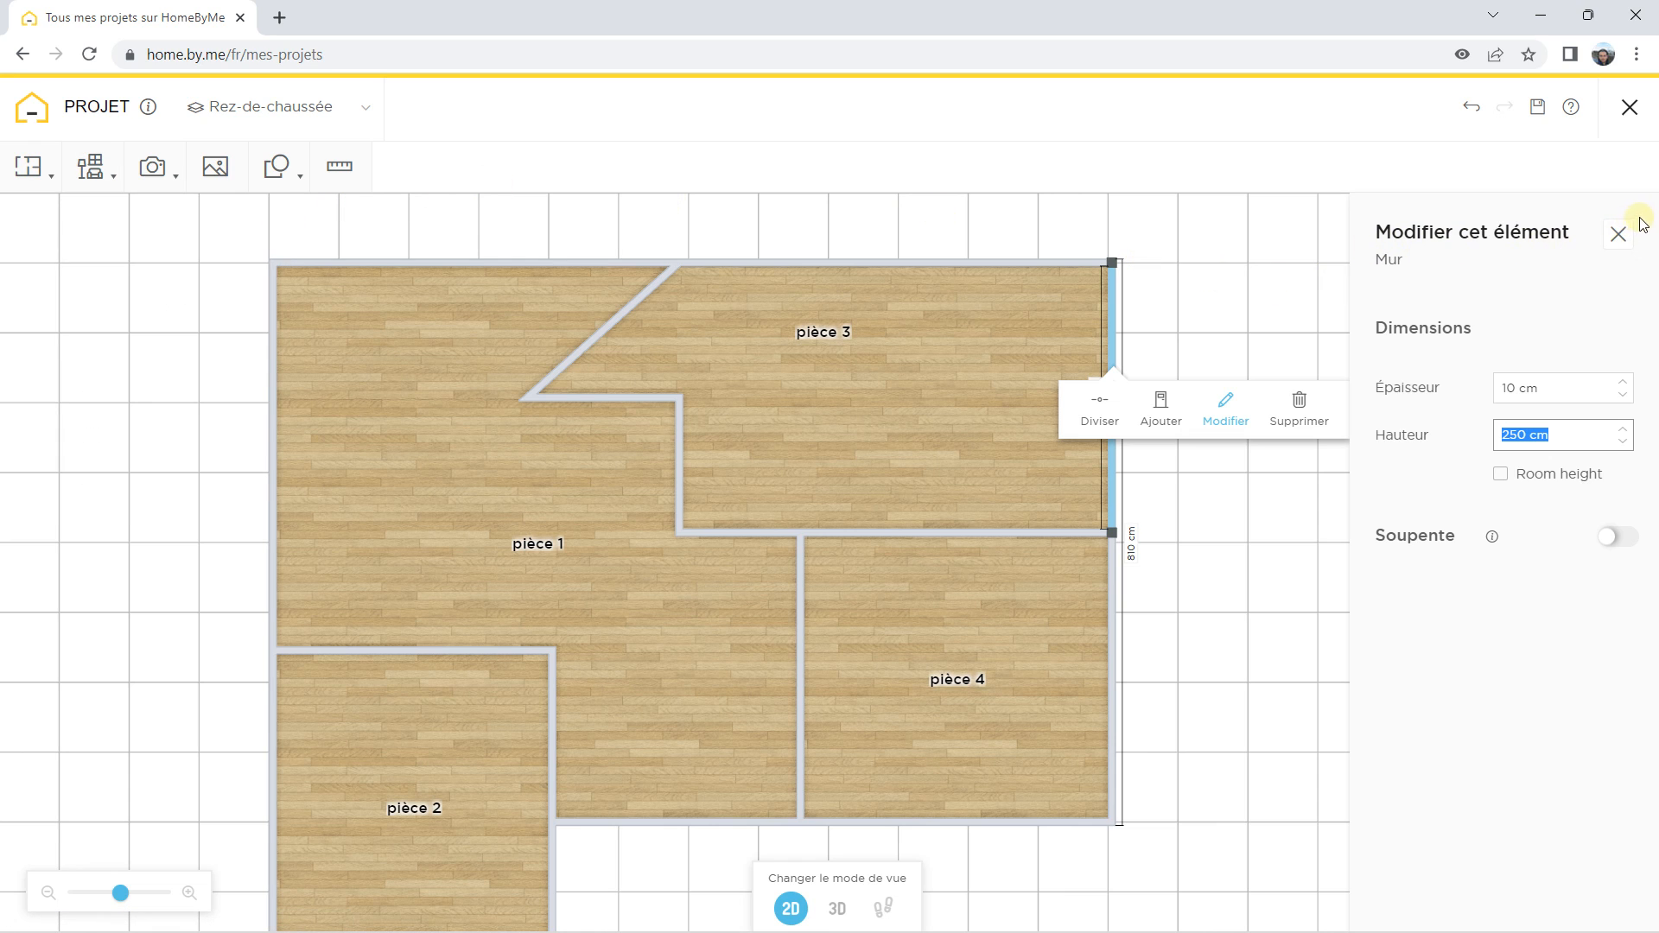
click(1619, 234)
Step: Select pièce 4's two exterior walls, pièce 1's lower exterior wall and pièce 2's right-hand walls together, and clear the selection
click(1110, 591)
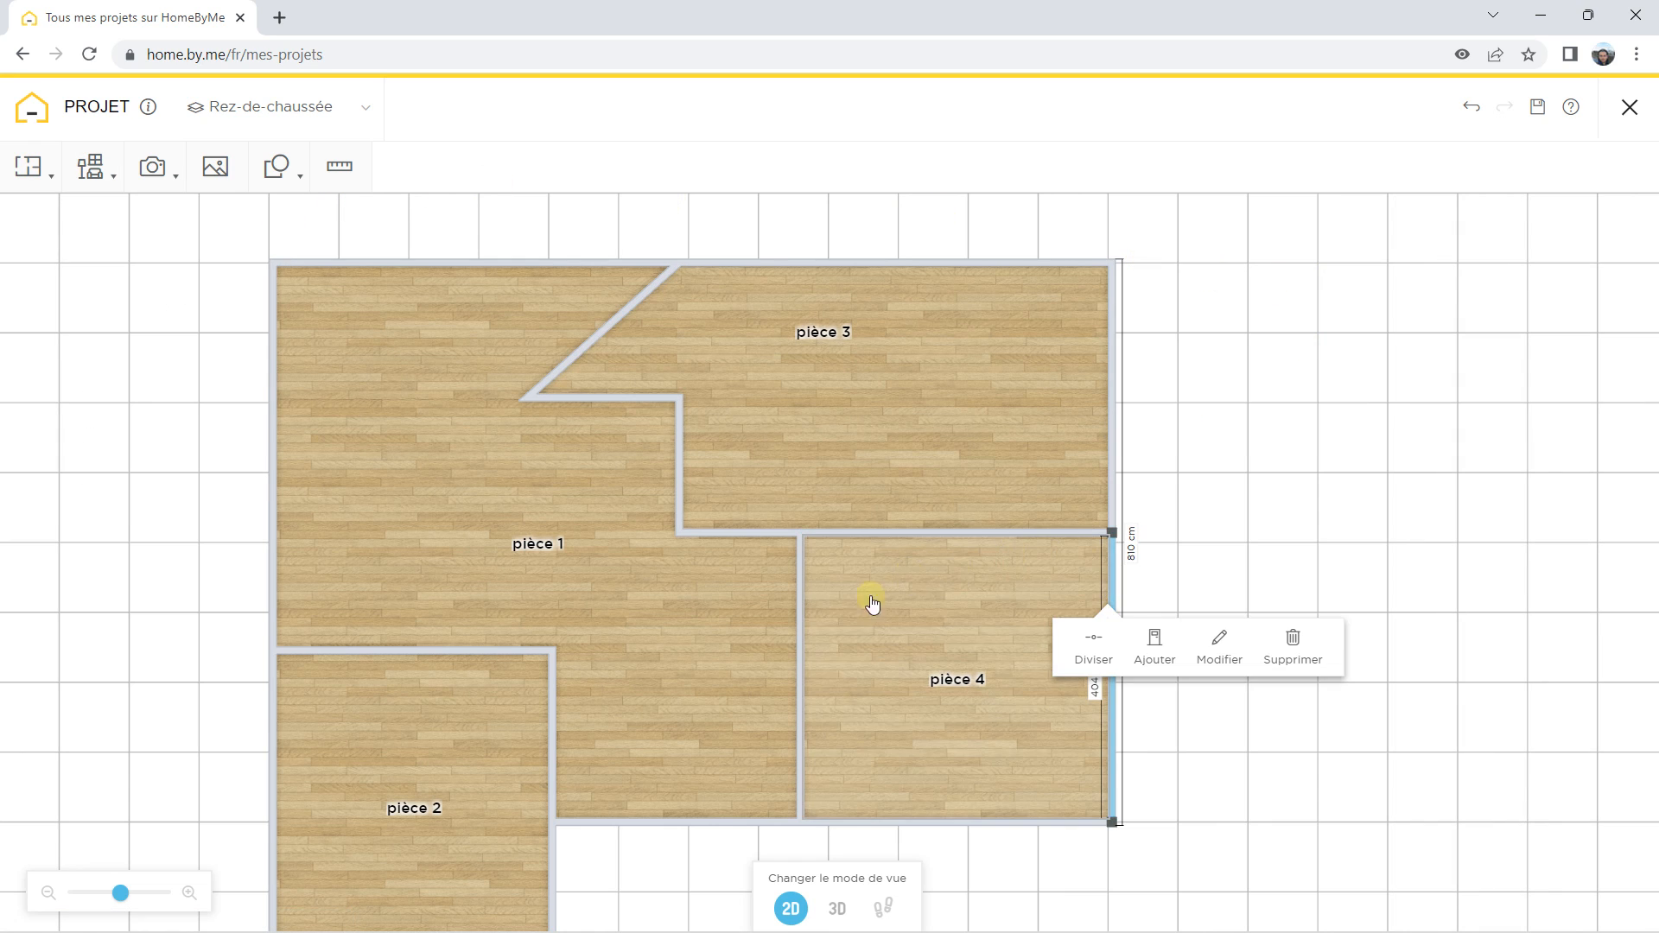
shift+click(852, 822)
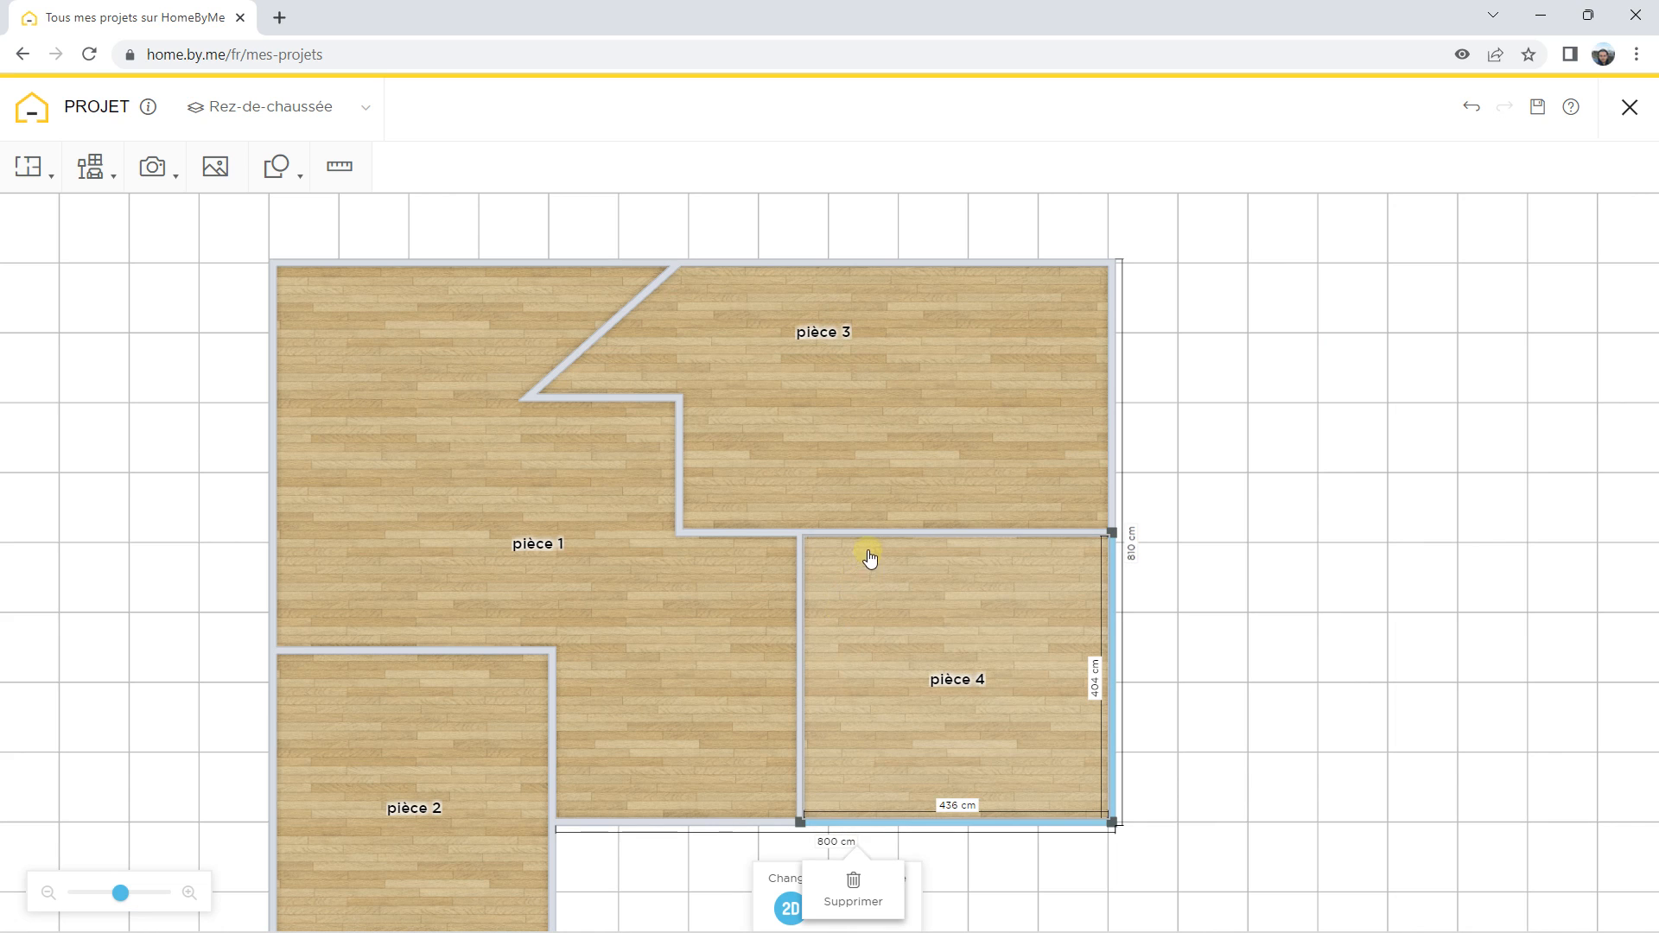
shift+click(637, 824)
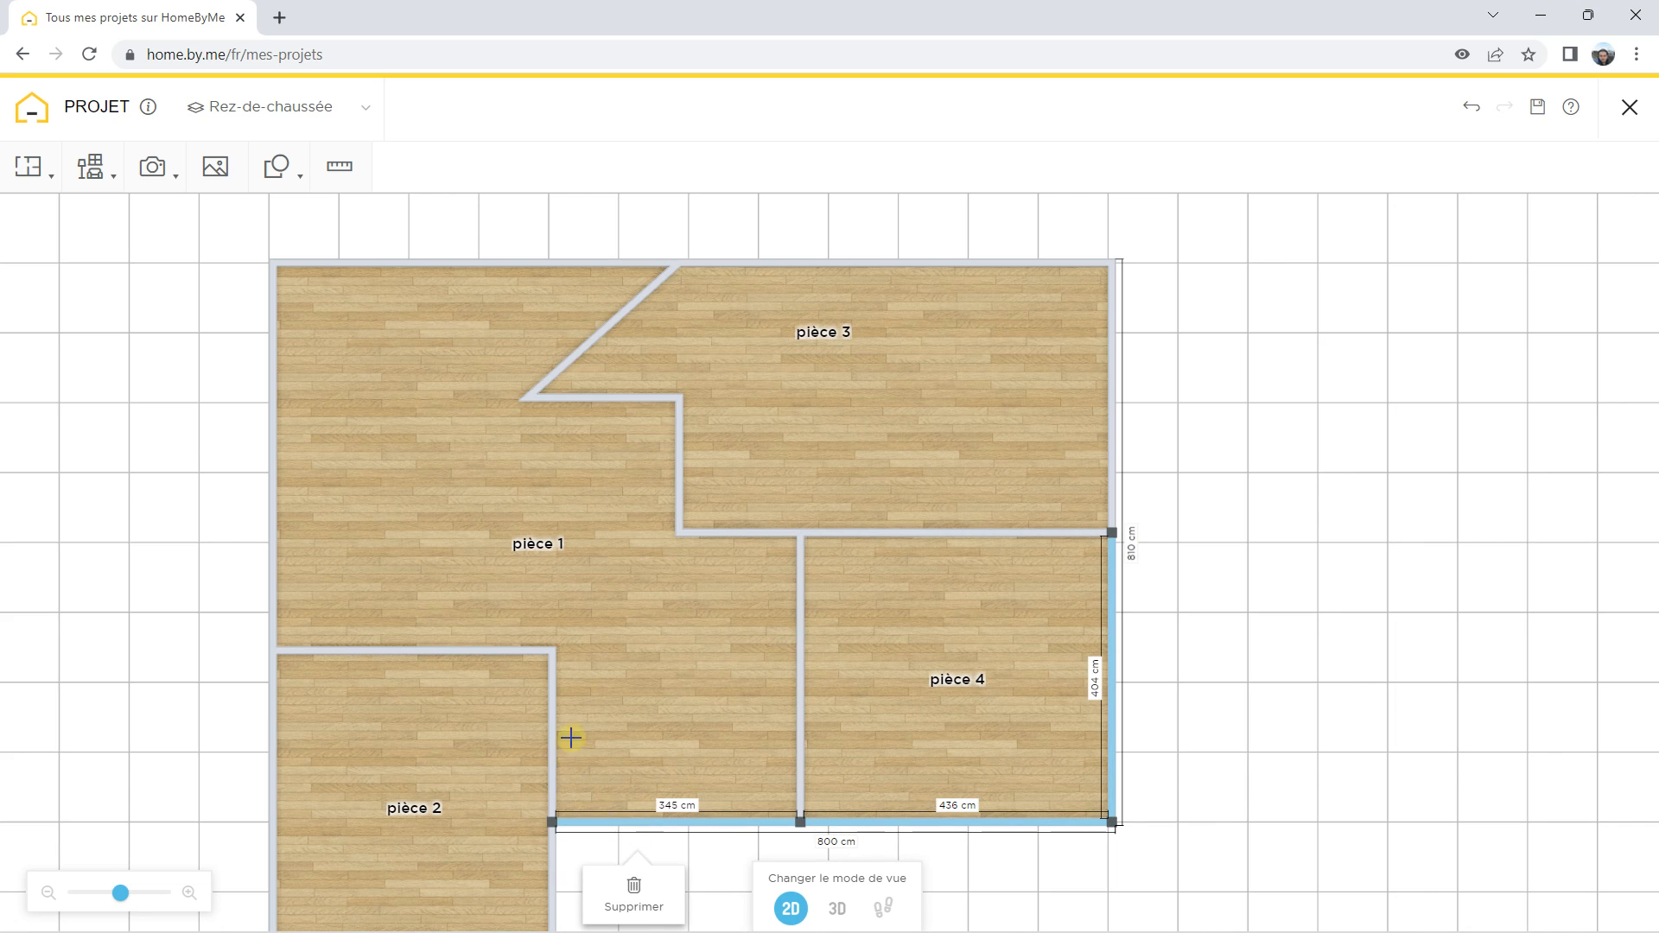
drag(637, 559, 735, 396)
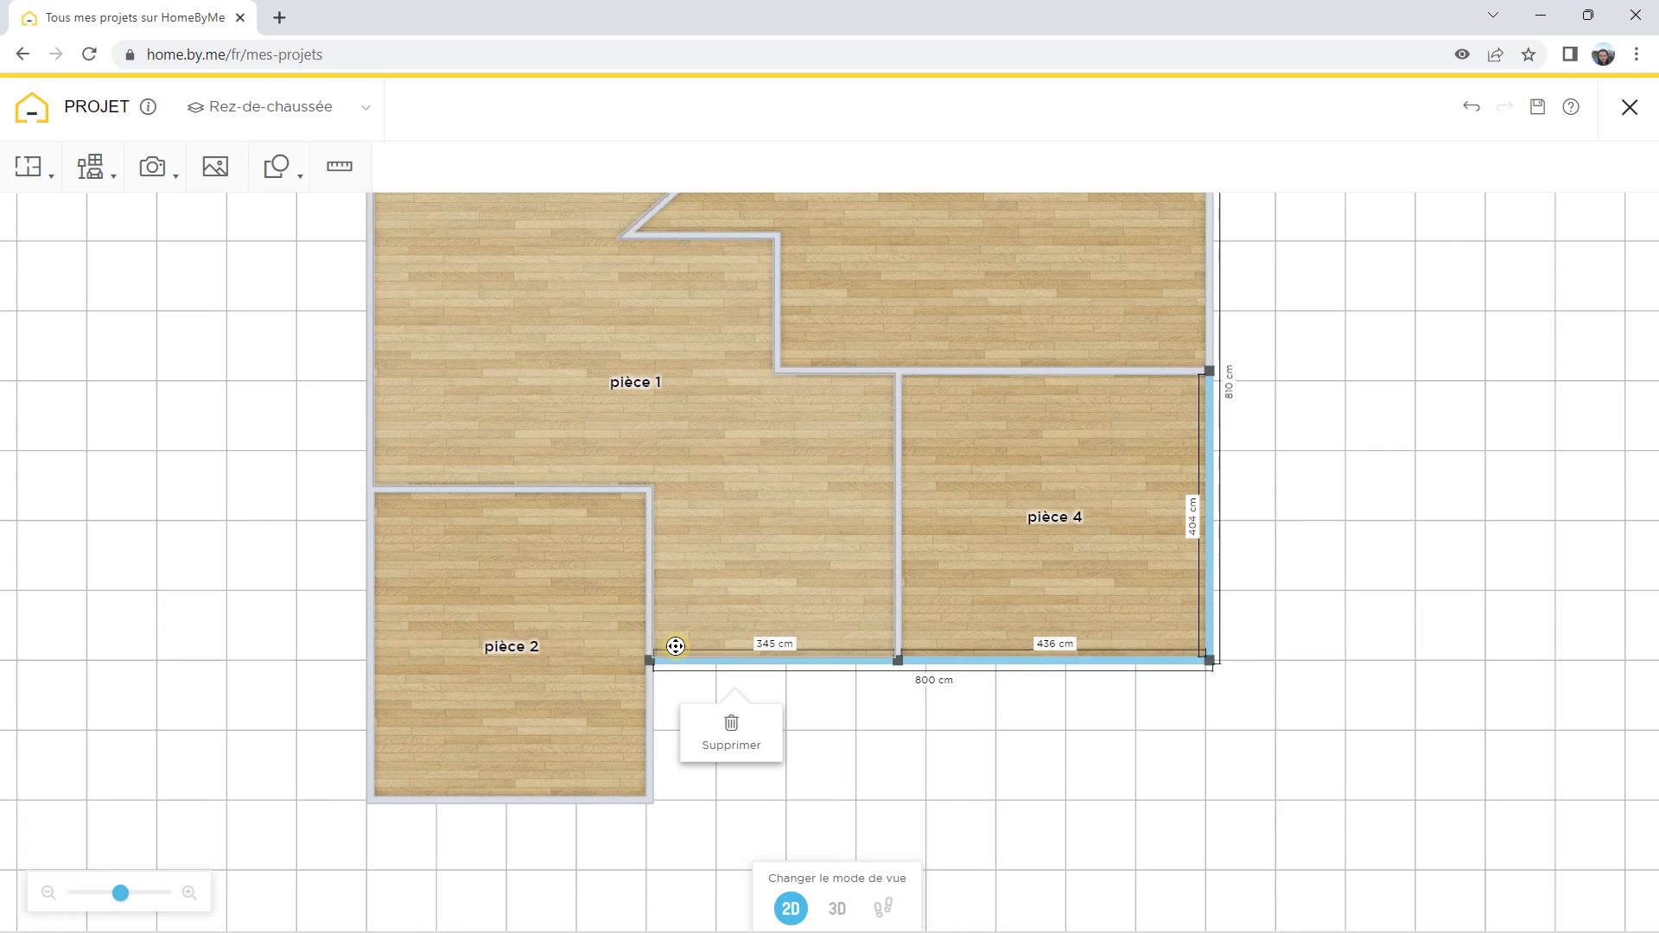
shift+click(652, 698)
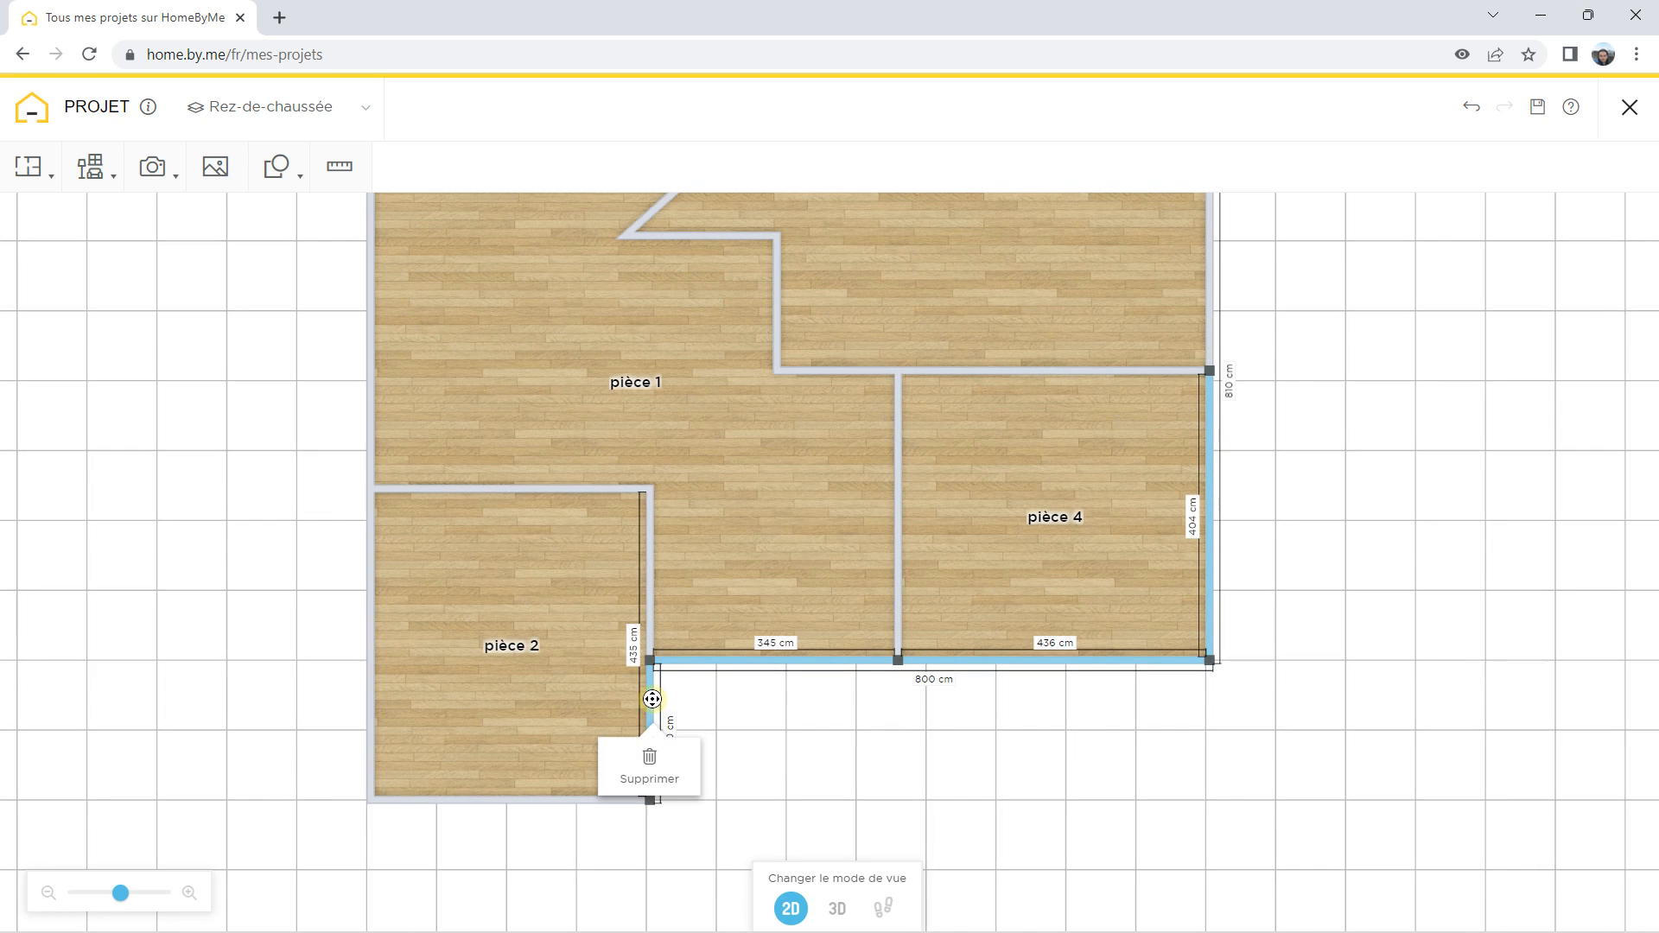
shift+click(650, 572)
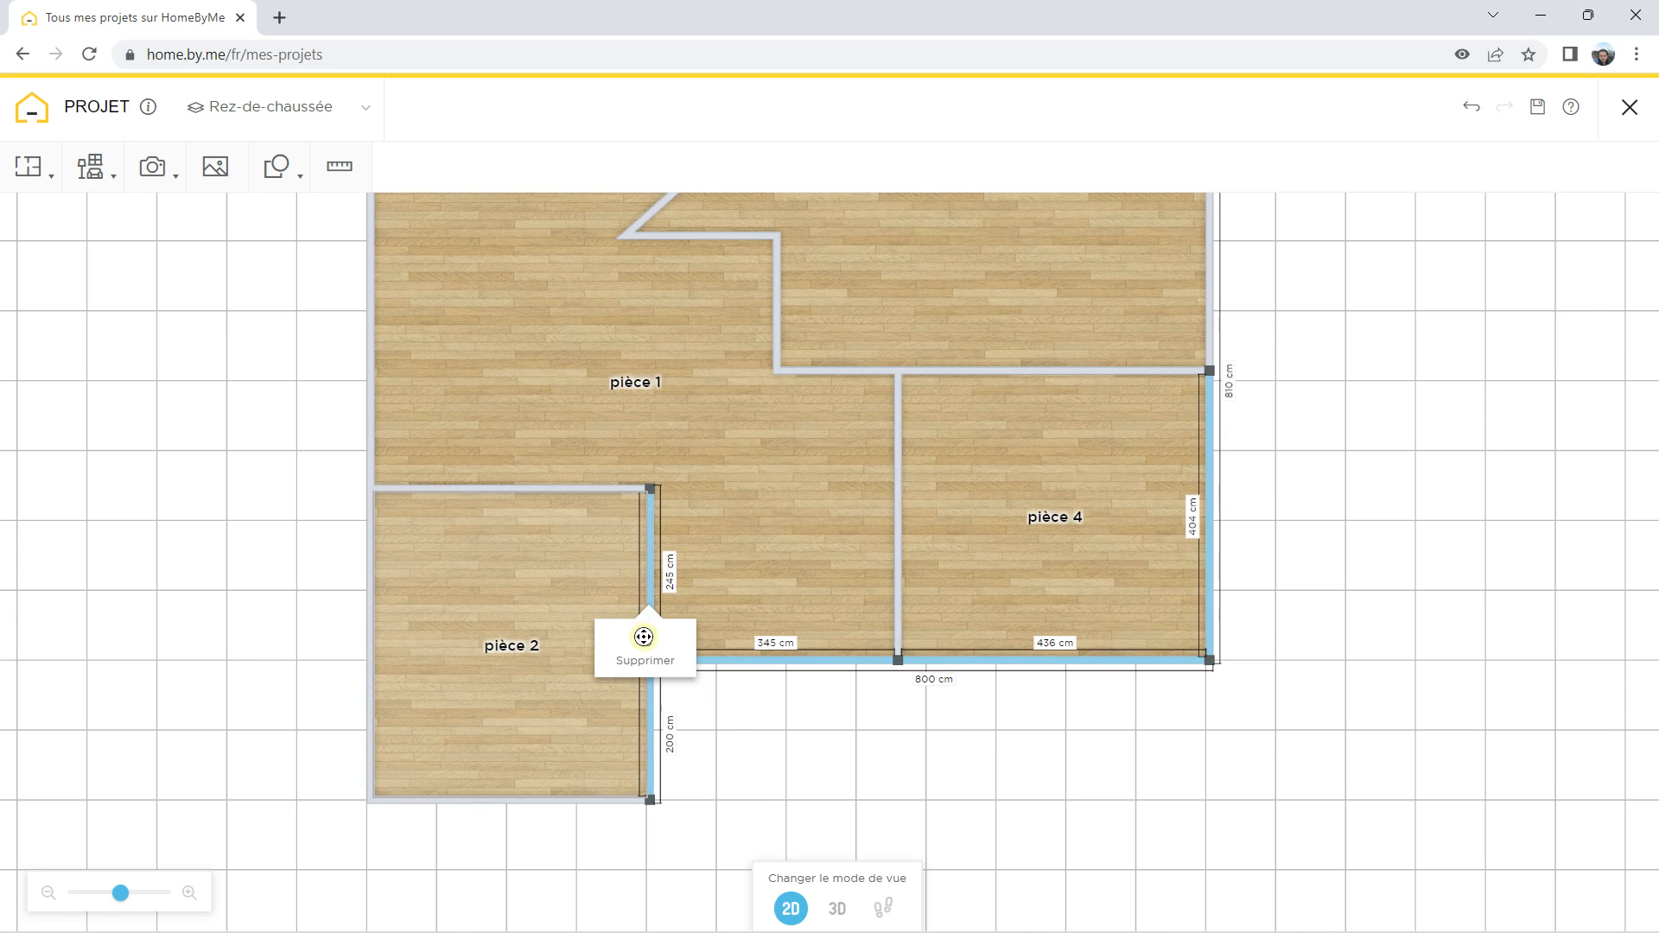
click(1359, 444)
click(1208, 418)
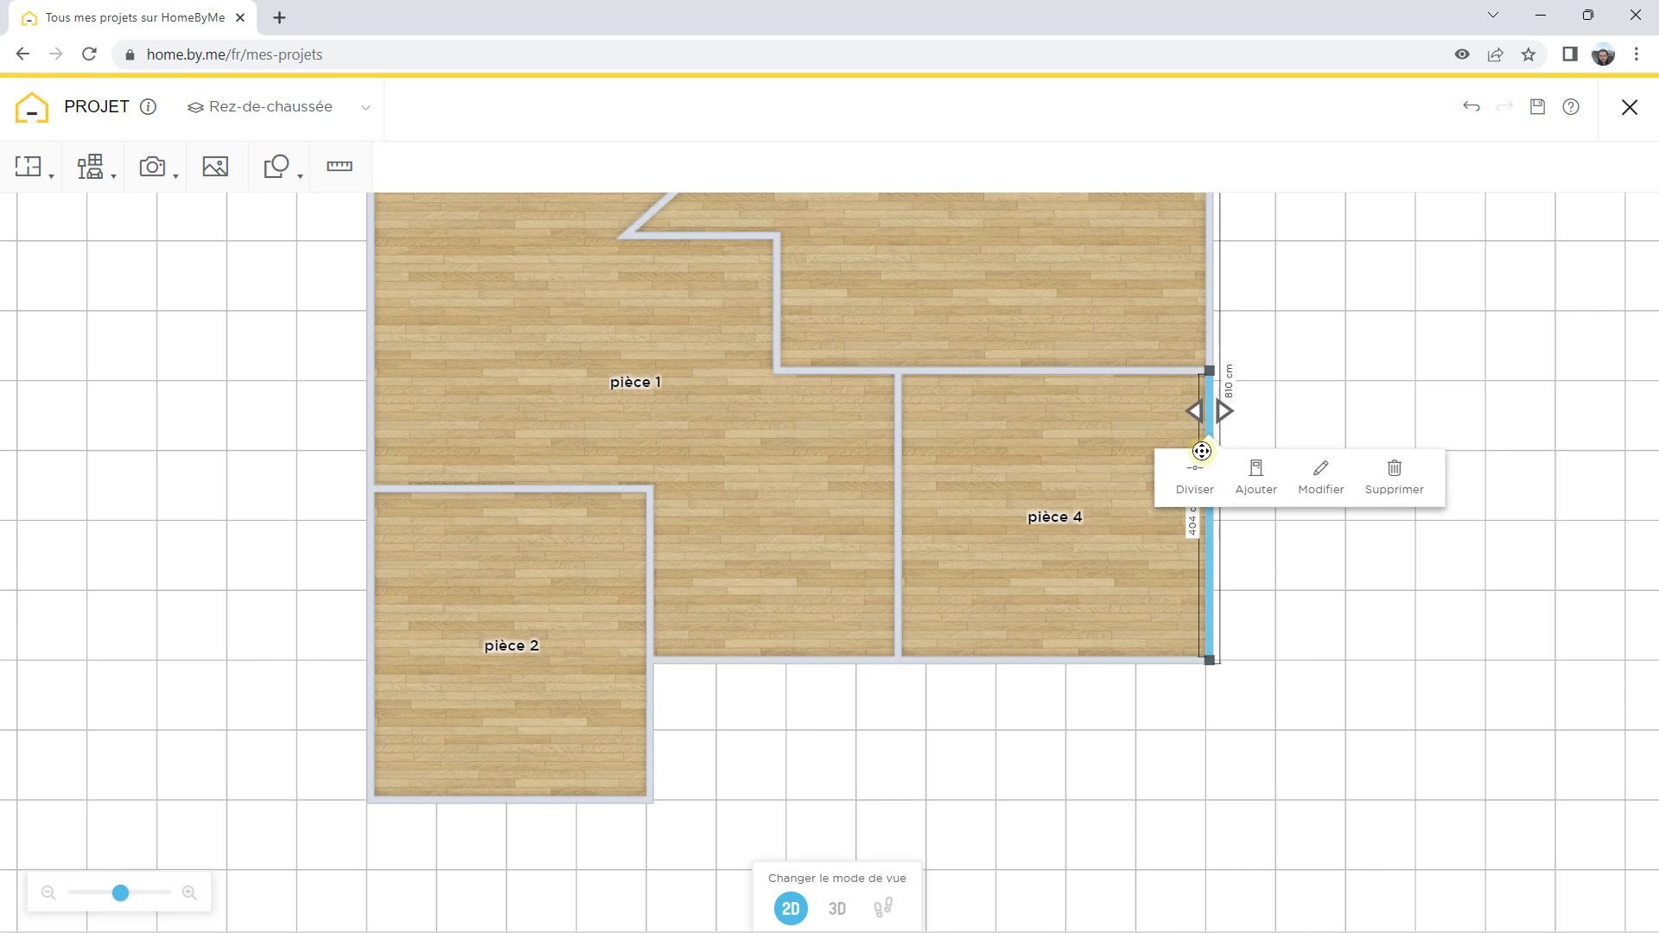
drag(1299, 348, 1166, 492)
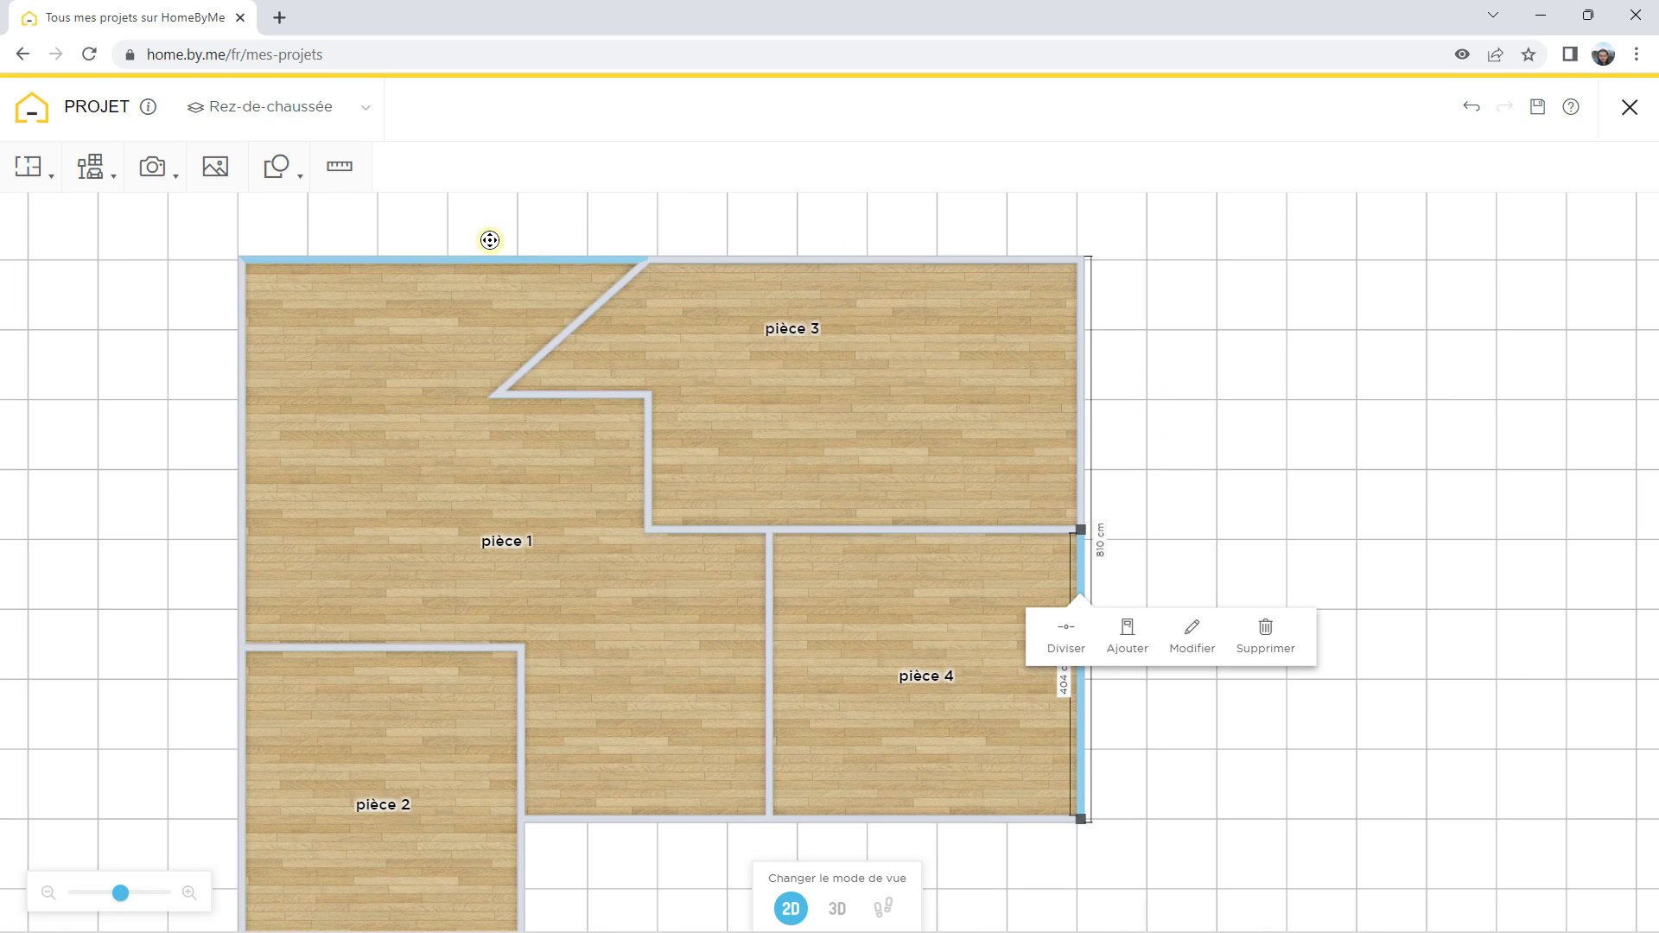
click(449, 257)
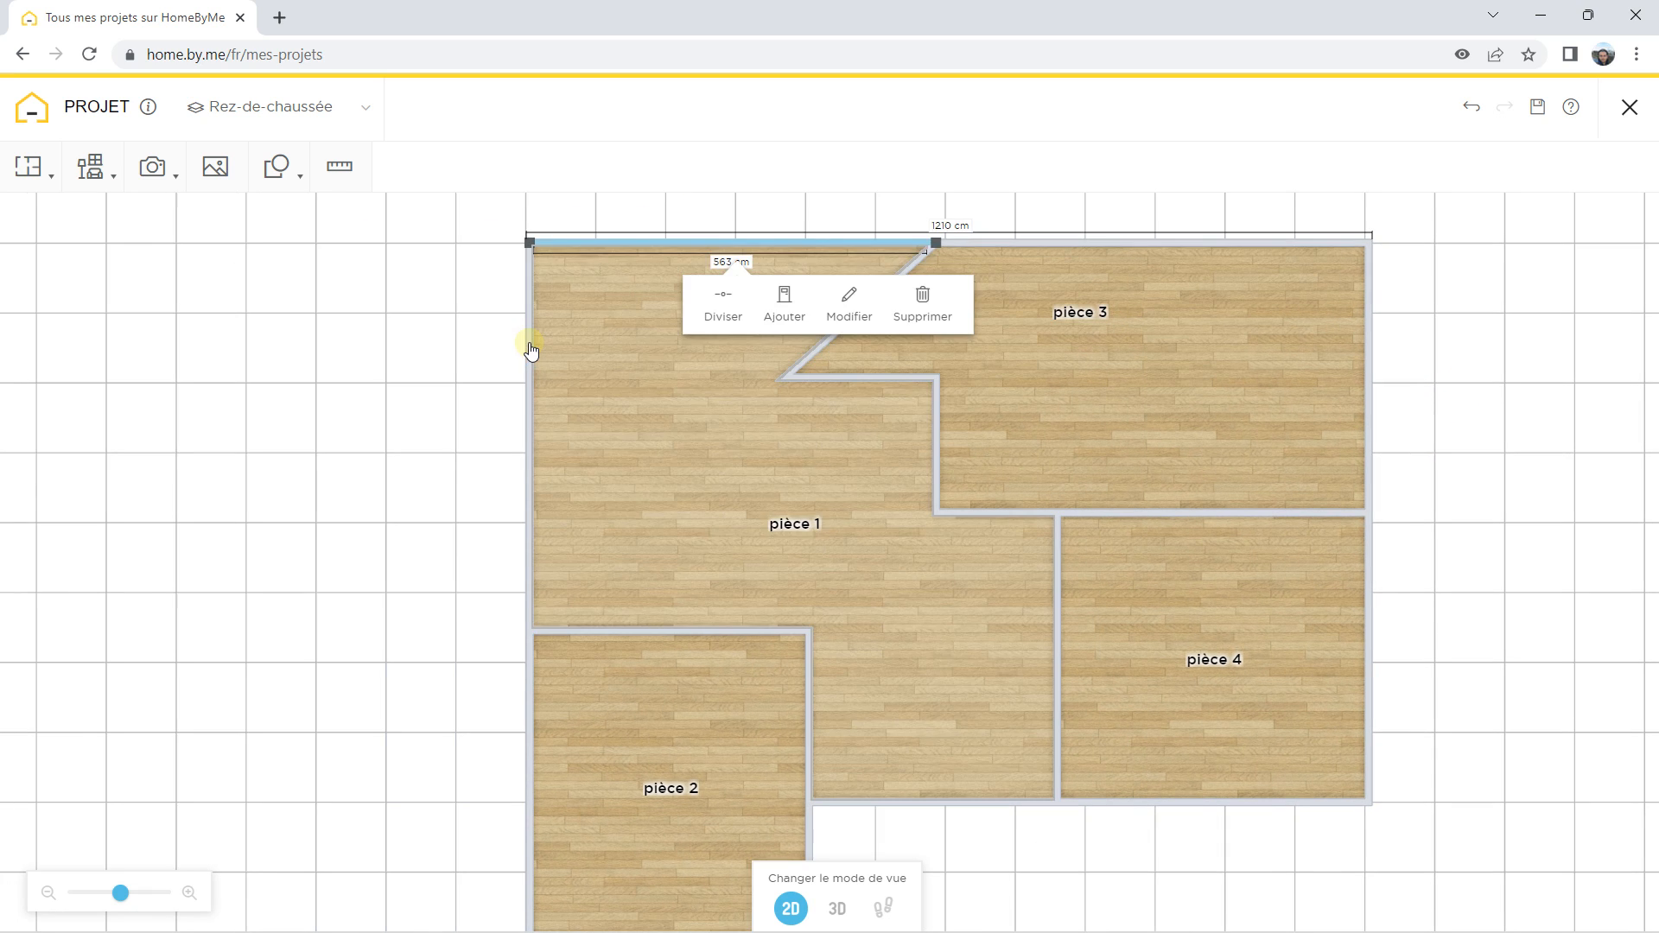
Step: Move pièce 1's left exterior wall outward so the room extends beyond pièce 2's left side
click(529, 352)
drag(530, 352, 326, 377)
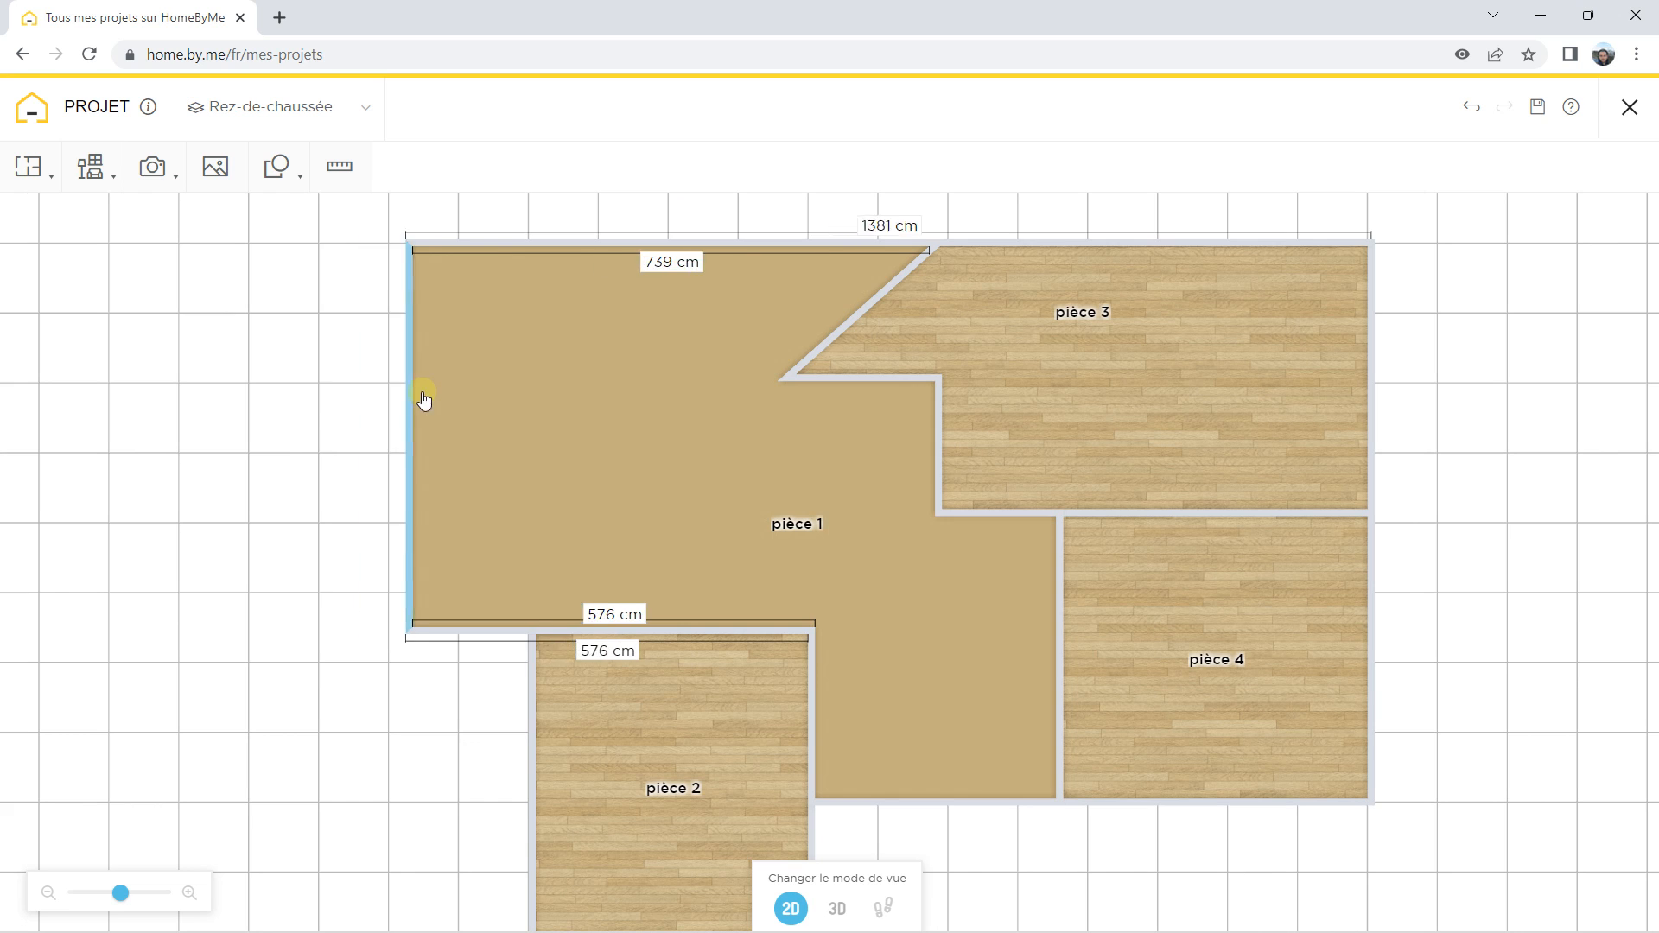
drag(424, 399, 326, 397)
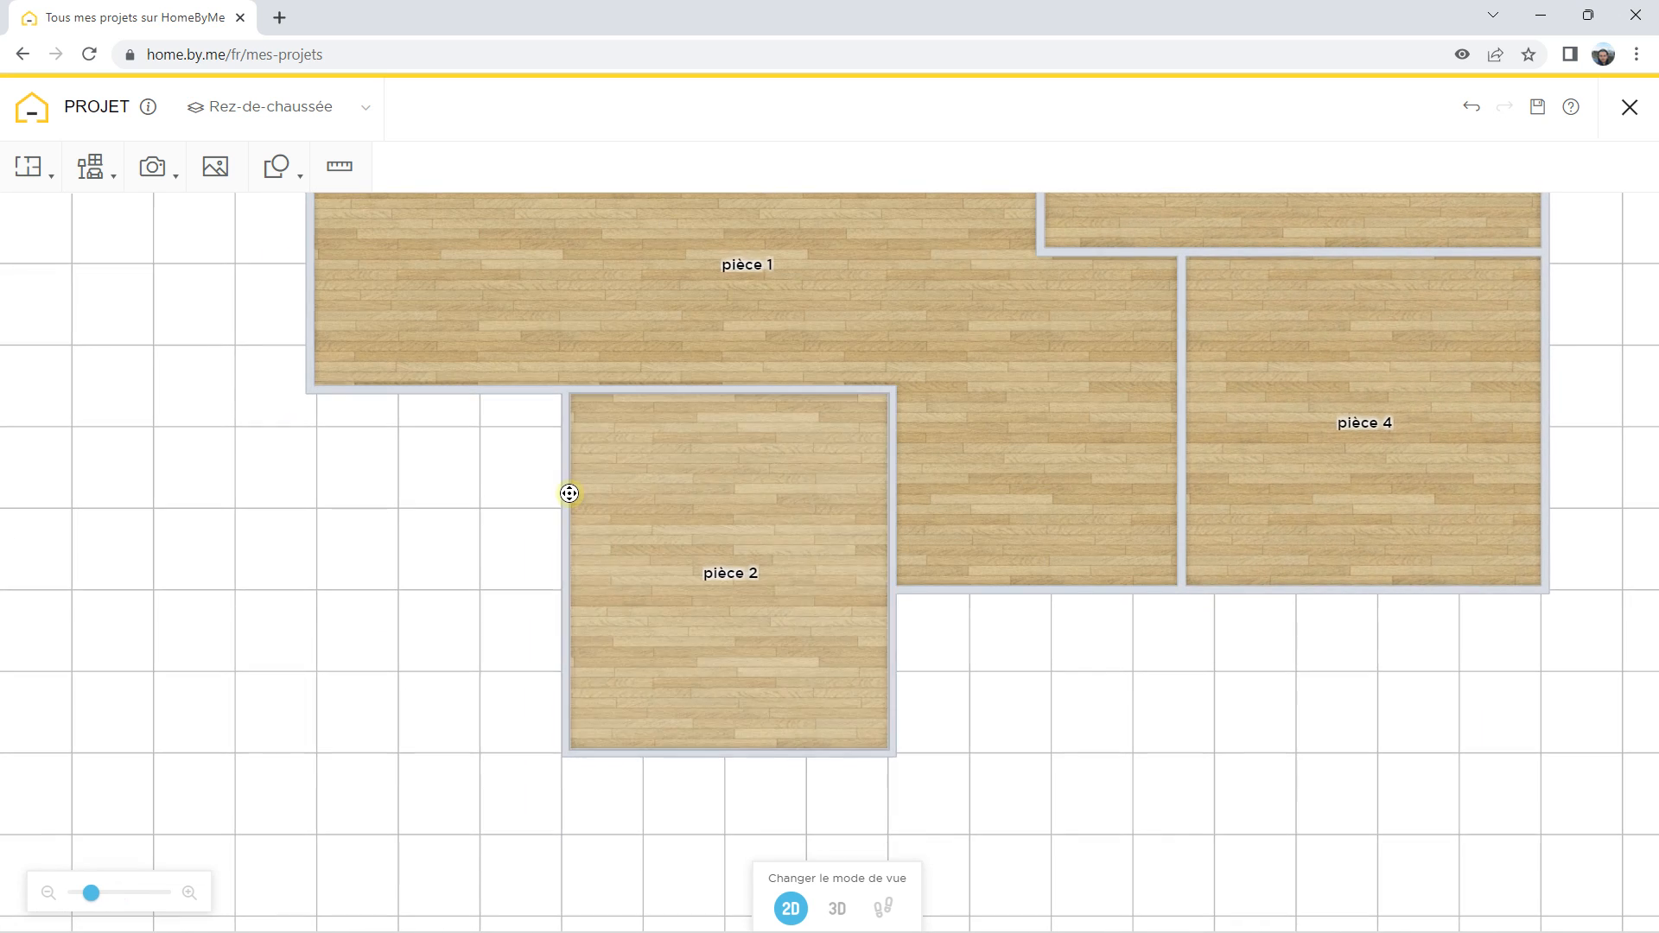
Step: Widen pièce 2 by moving its left exterior wall outward, keeping it short of pièce 1's left exterior wall
click(570, 493)
drag(564, 491, 484, 501)
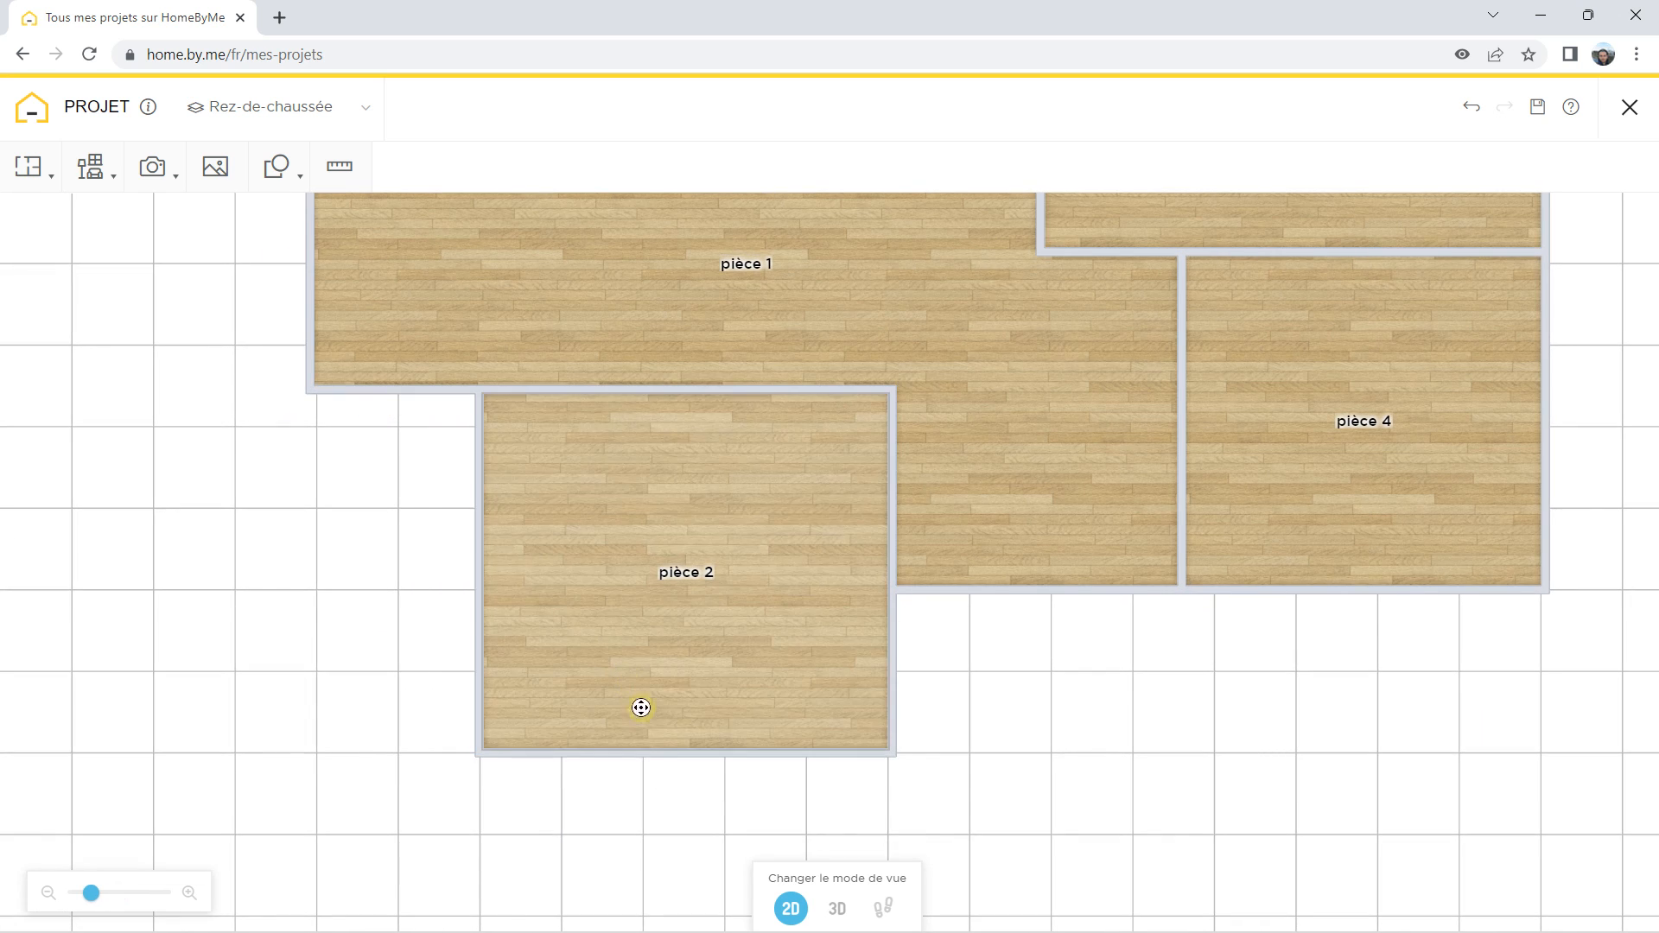
mouse_move(644, 758)
mouse_down()
mouse_move(642, 637)
mouse_move(651, 740)
mouse_up()
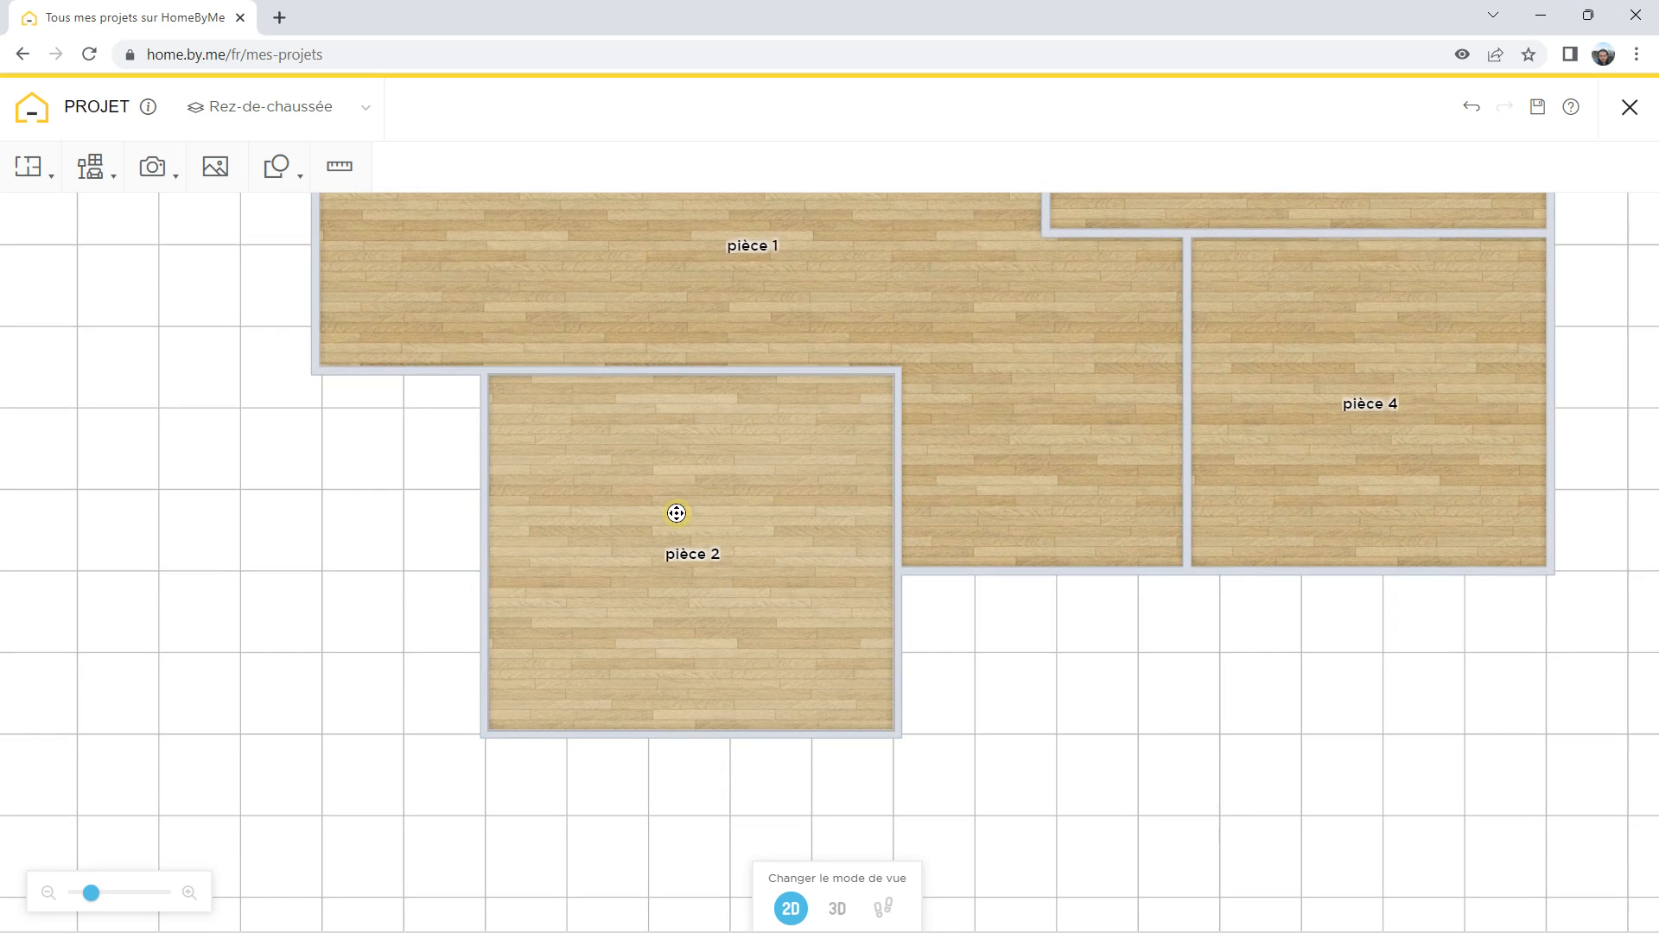
scroll(676, 514, down, 5)
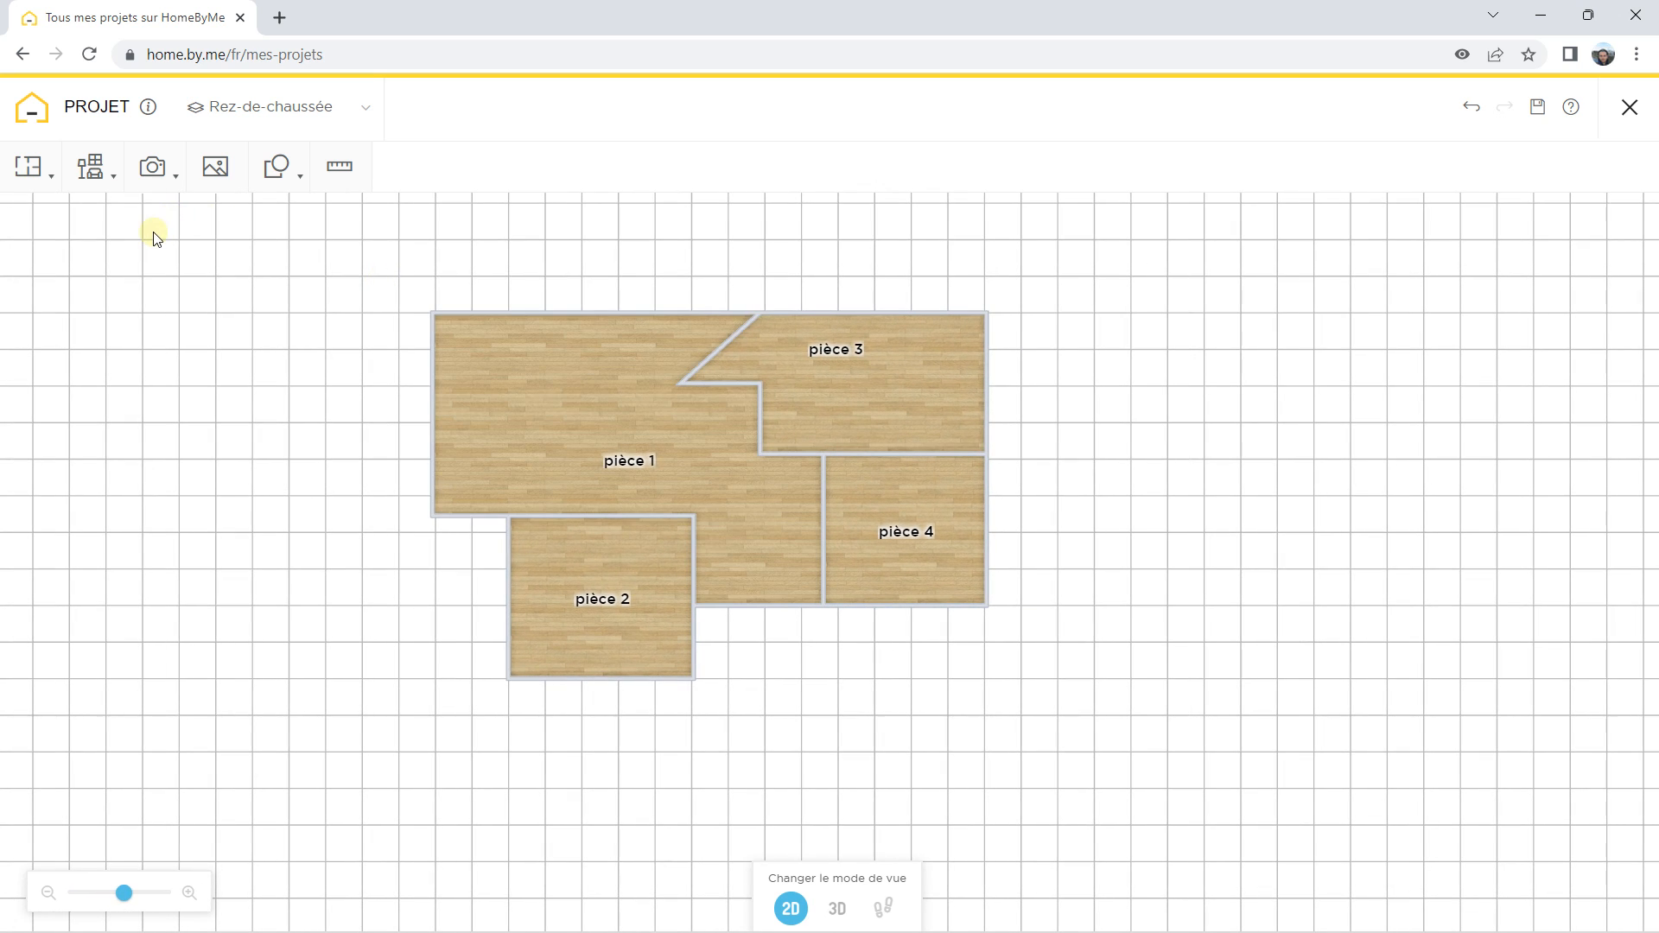